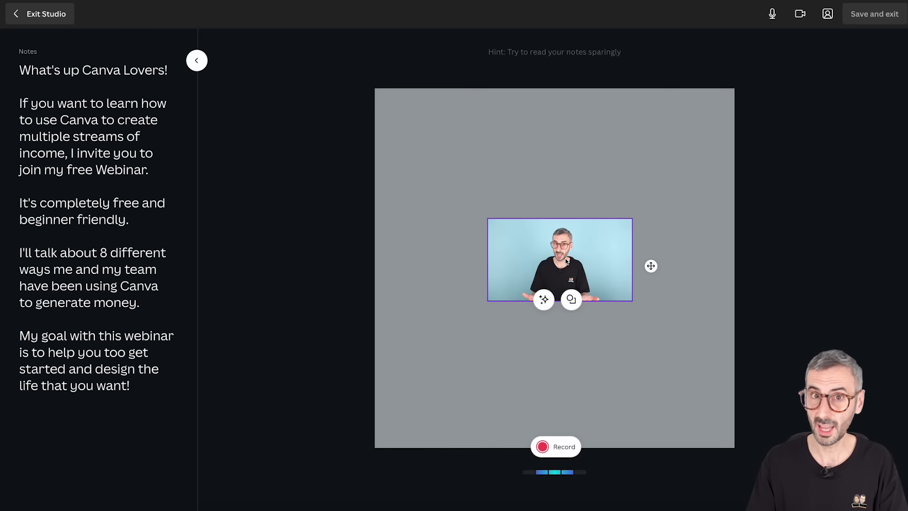
# Position the camera clip near the page centre, record a webcam take while reading the notes, and finish the recording
pyautogui.click(567, 254)
pyautogui.moveTo(566, 255)
pyautogui.mouseDown()
pyautogui.moveTo(575, 248)
pyautogui.moveTo(559, 249)
pyautogui.moveTo(563, 255)
pyautogui.mouseUp()
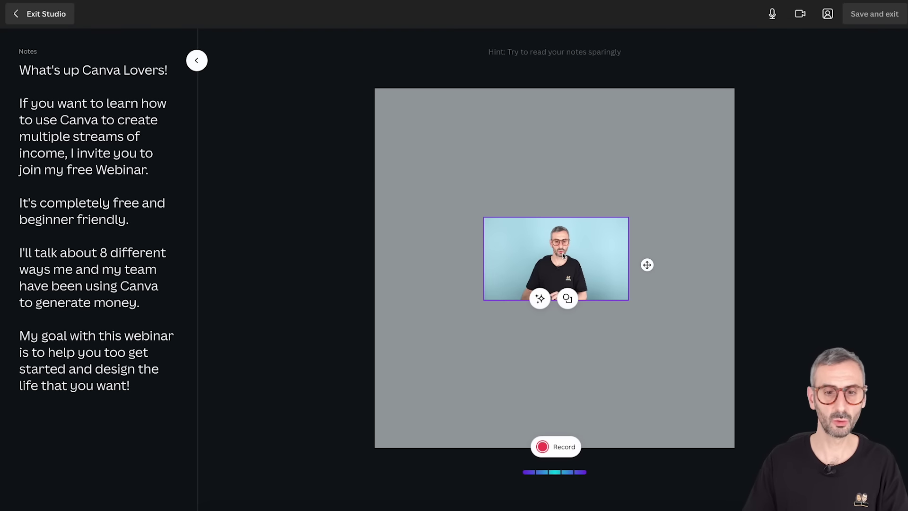
pyautogui.click(543, 448)
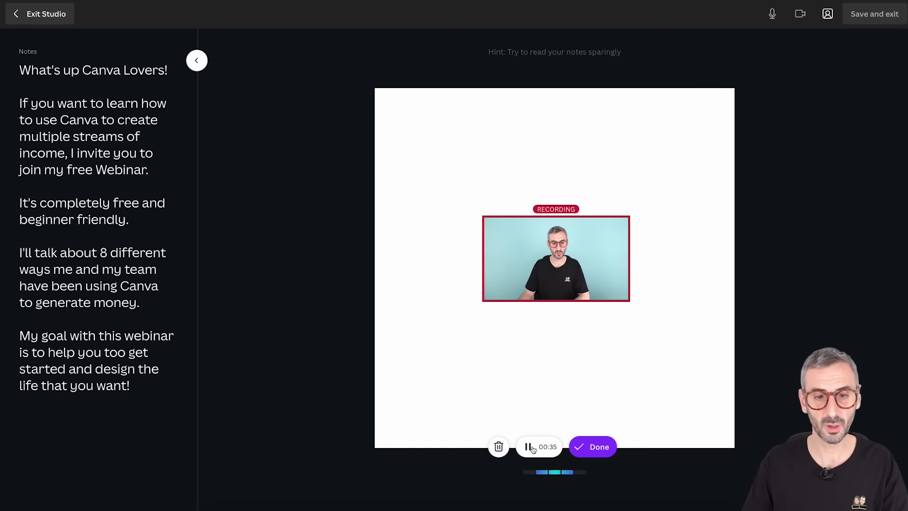
pyautogui.click(597, 447)
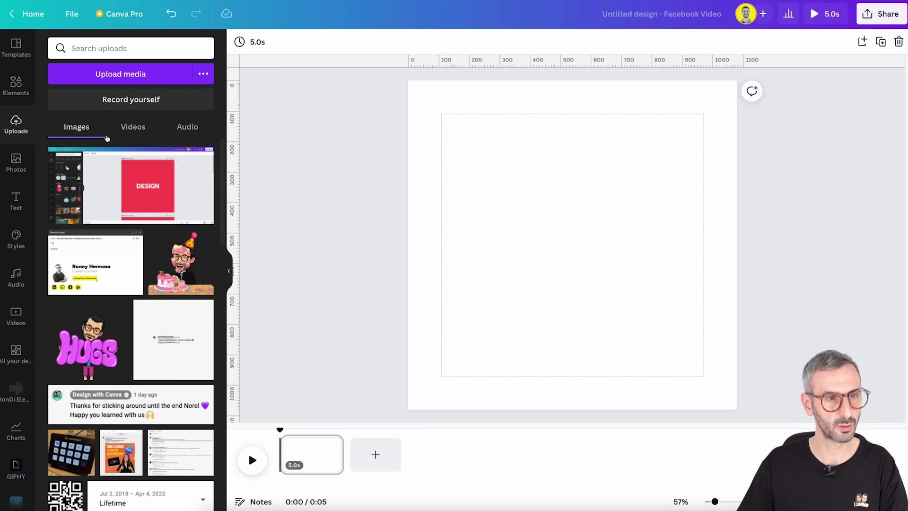
# Place the uploaded 2:49 talking-head video on the blank page and pause its playback
pyautogui.click(134, 130)
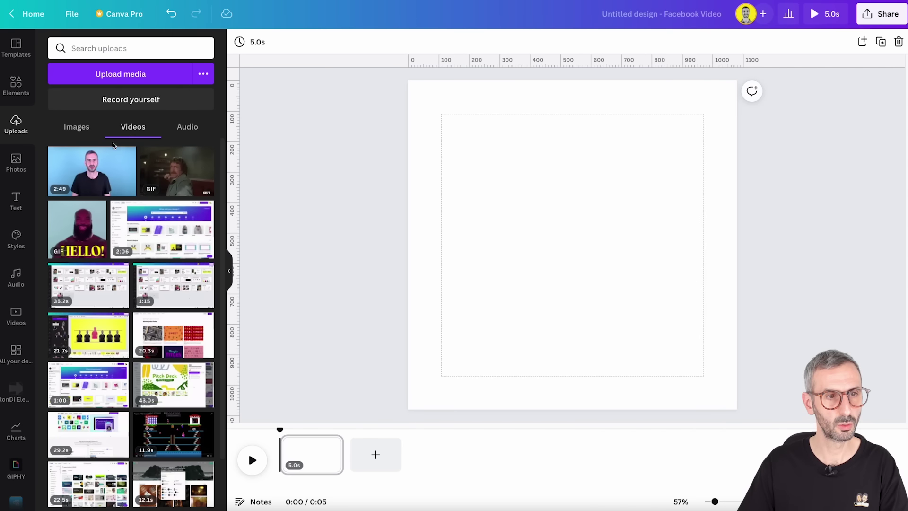
pyautogui.moveTo(95, 180)
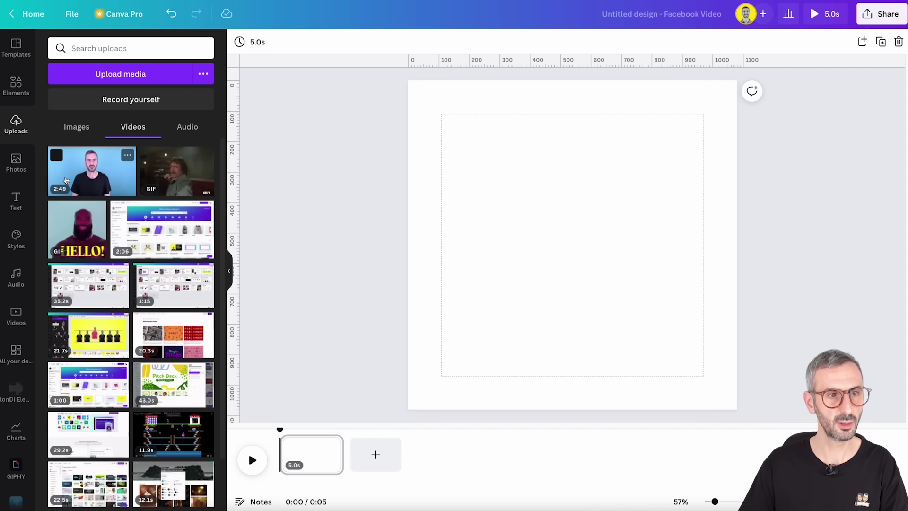
pyautogui.click(94, 178)
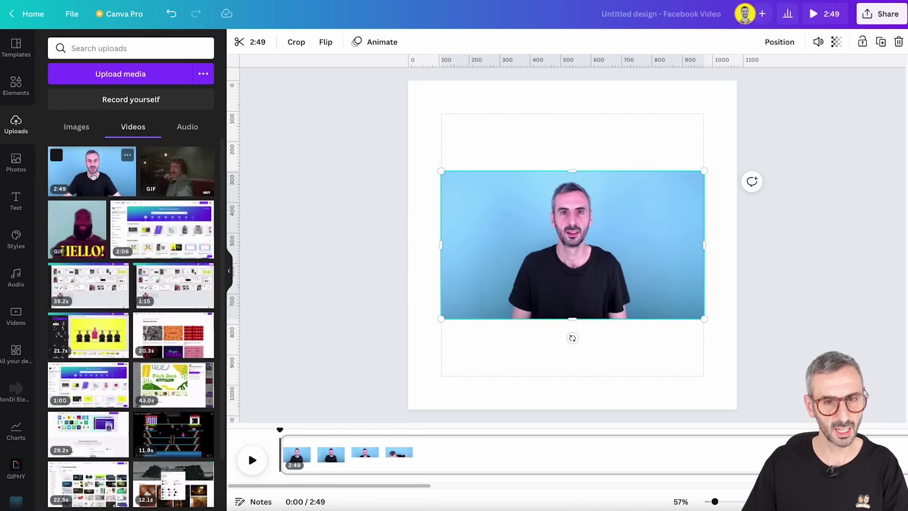
pyautogui.click(608, 218)
pyautogui.moveTo(608, 218)
pyautogui.mouseDown()
pyautogui.moveTo(611, 194)
pyautogui.moveTo(611, 221)
pyautogui.mouseUp()
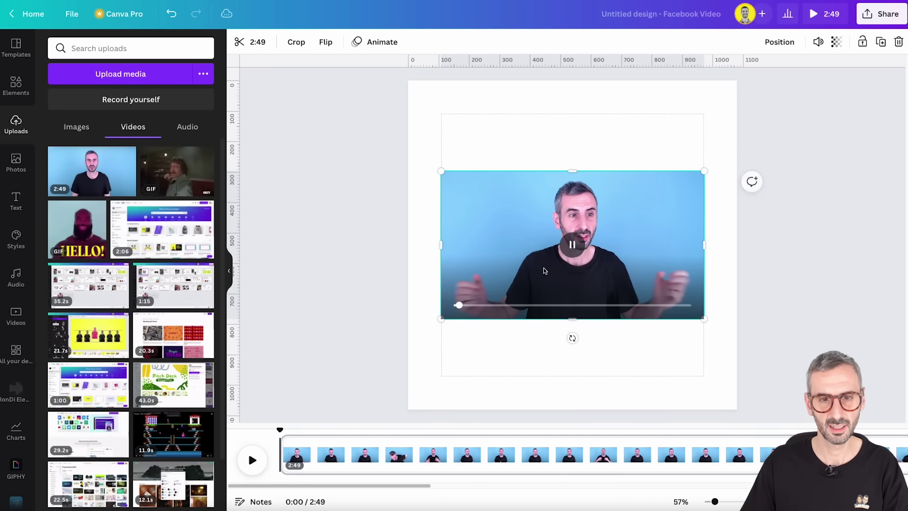
pyautogui.click(572, 251)
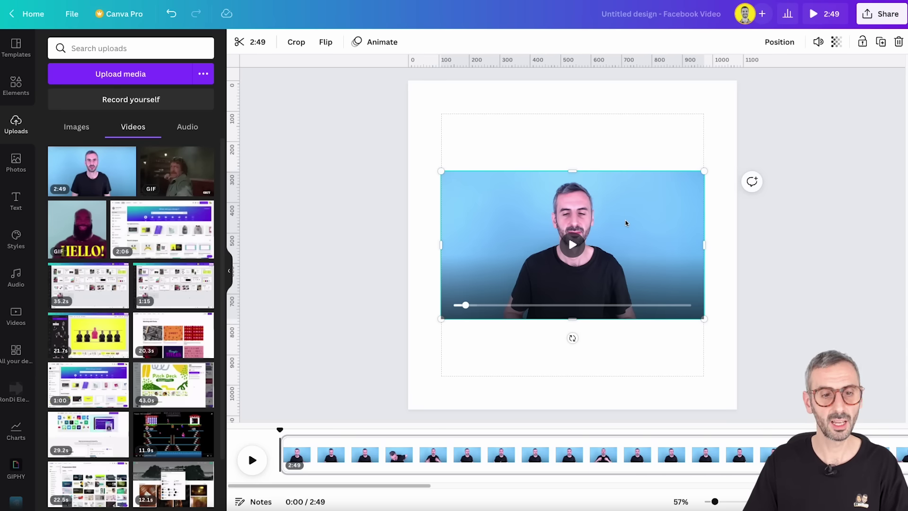
pyautogui.click(722, 314)
pyautogui.moveTo(649, 230); pyautogui.dragTo(646, 246)
pyautogui.click(624, 143)
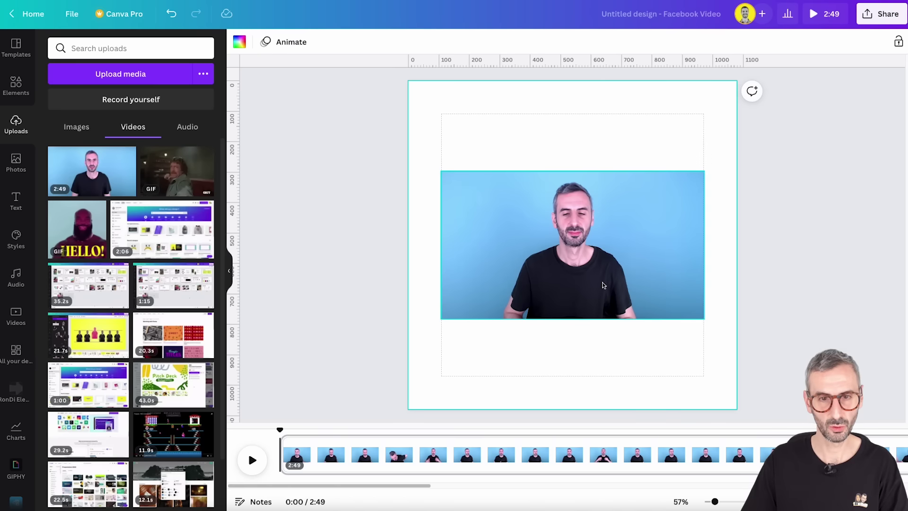
pyautogui.click(611, 195)
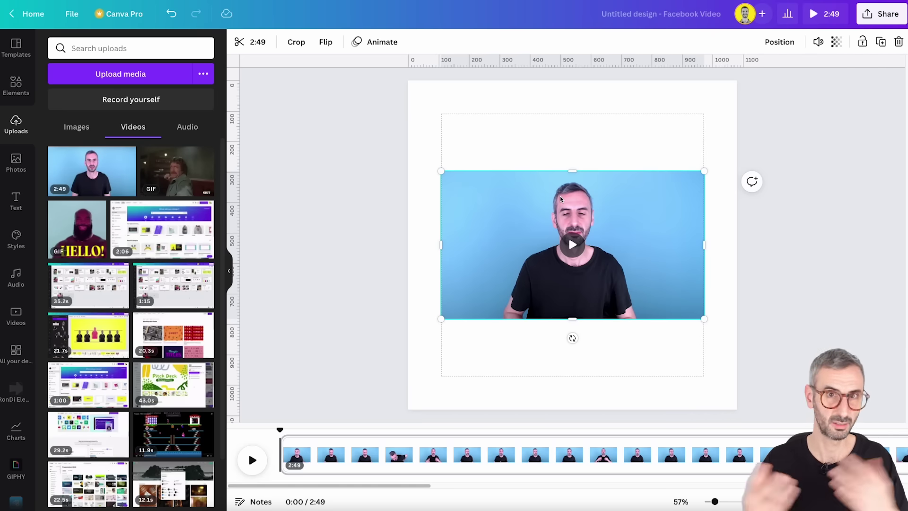
pyautogui.click(556, 128)
pyautogui.click(536, 233)
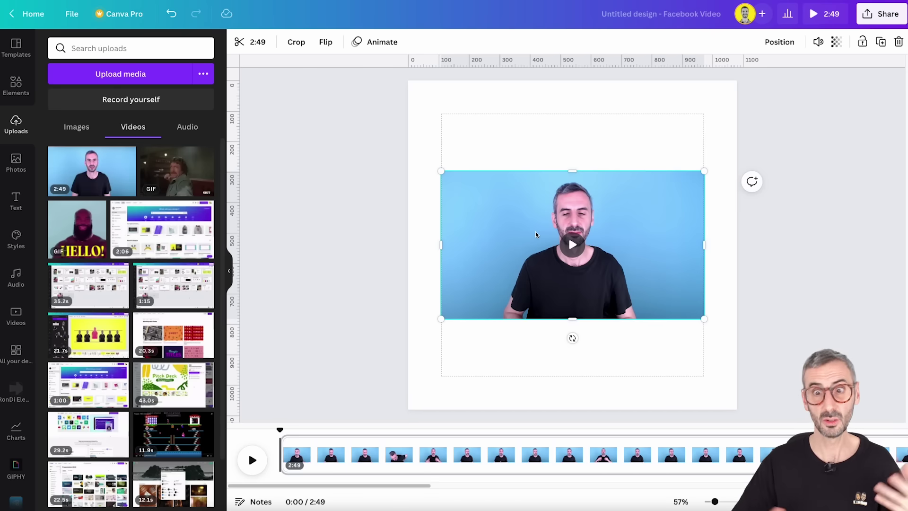
pyautogui.click(426, 194)
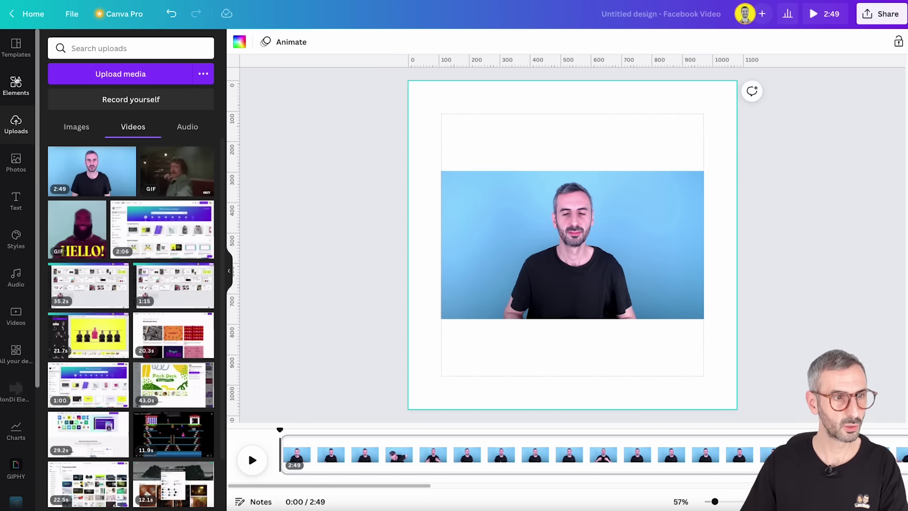
# Add a single-cell grid that fills the page and drop the talking-head video into it
pyautogui.click(26, 94)
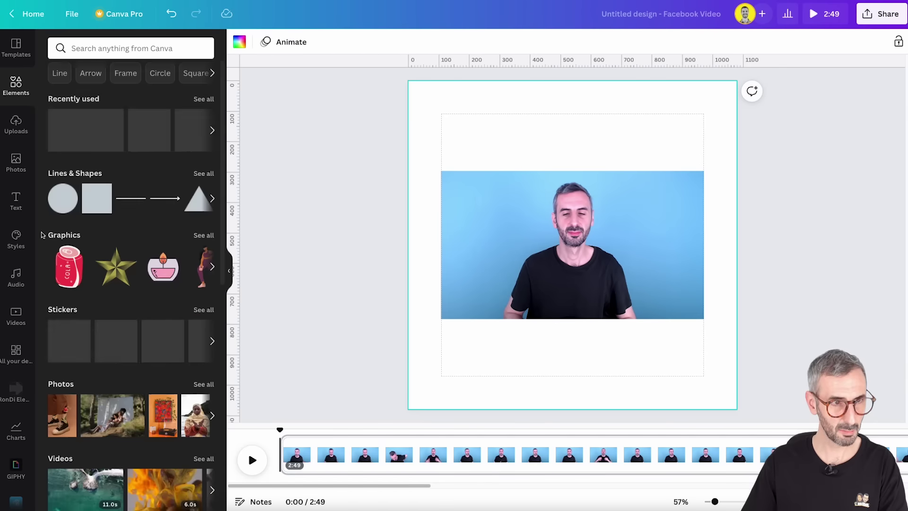
pyautogui.scroll(-10, 47, 244)
pyautogui.press('Escape')
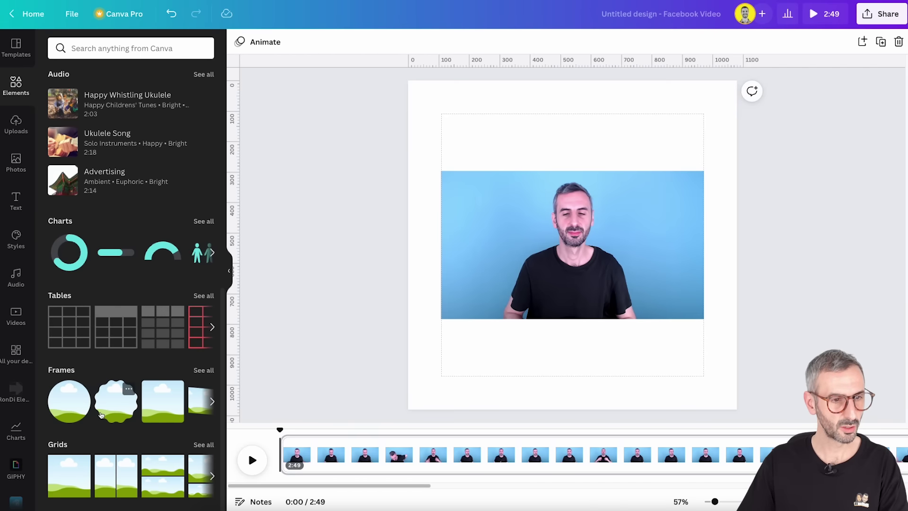
pyautogui.click(70, 475)
pyautogui.click(320, 168)
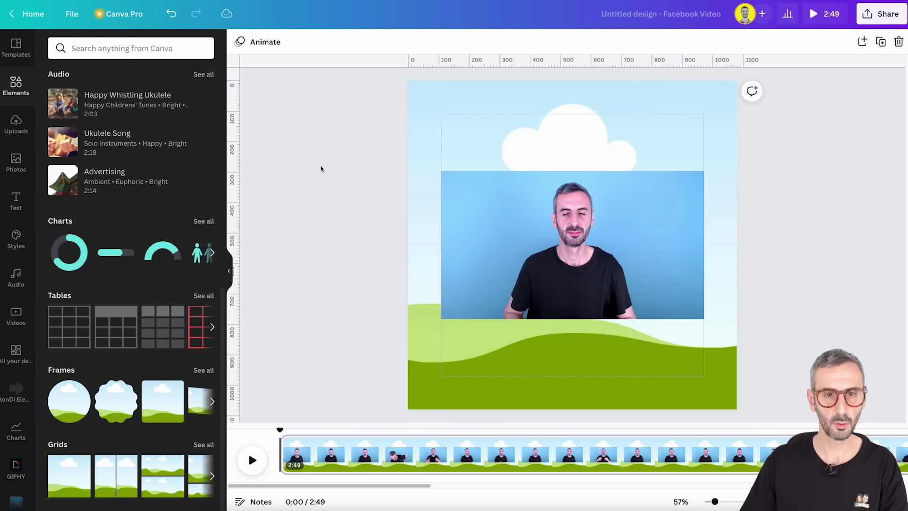
pyautogui.moveTo(571, 229); pyautogui.dragTo(592, 222)
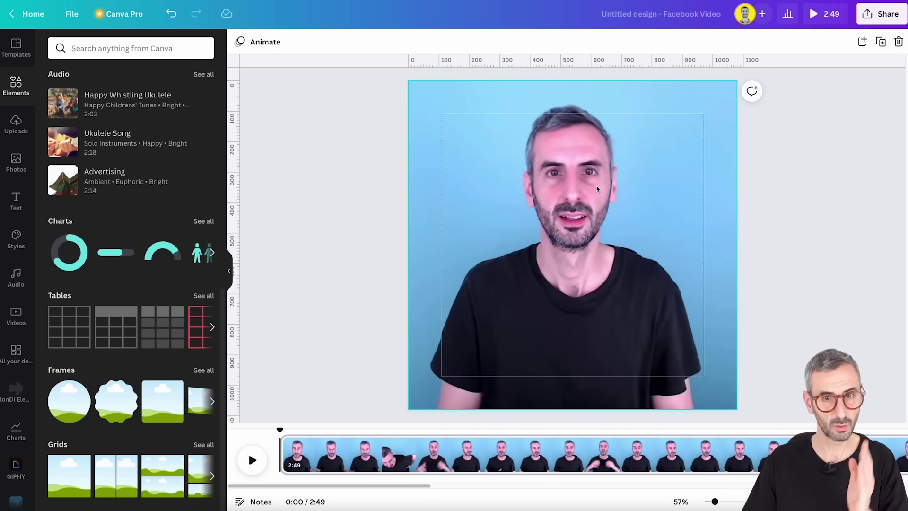
# Preview the full-page video on the canvas, pause it, and deselect it
pyautogui.click(575, 244)
pyautogui.click(575, 244)
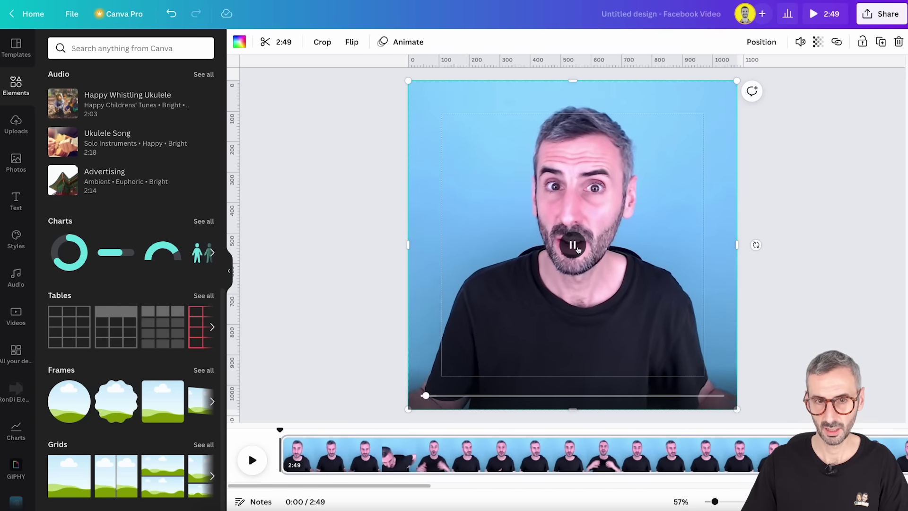
pyautogui.click(575, 245)
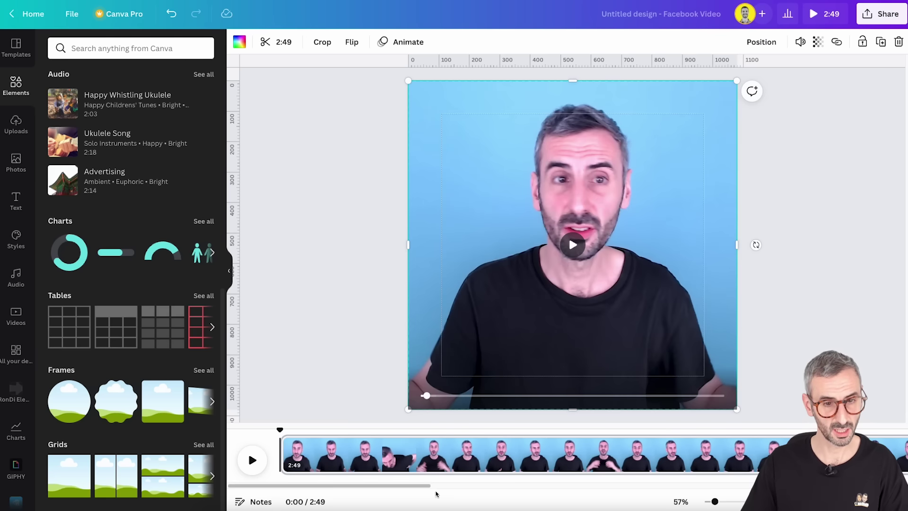
pyautogui.click(776, 363)
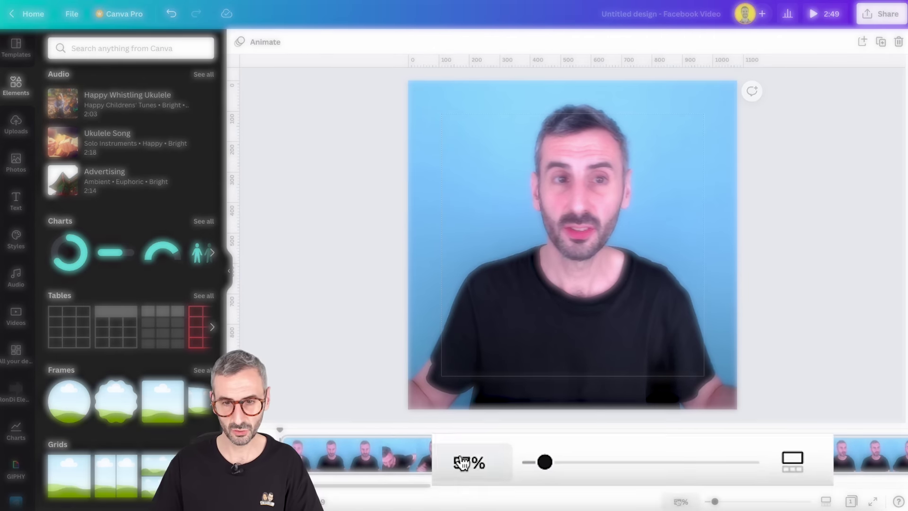
# Switch the zoom control from the page to the timeline and zoom the timeline out to 27%
pyautogui.click(784, 455)
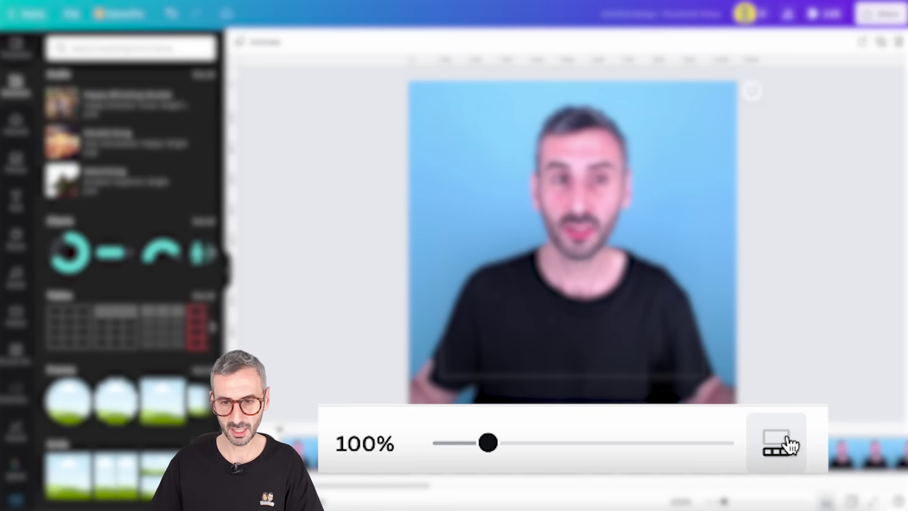
pyautogui.click(787, 447)
pyautogui.click(782, 456)
pyautogui.click(785, 449)
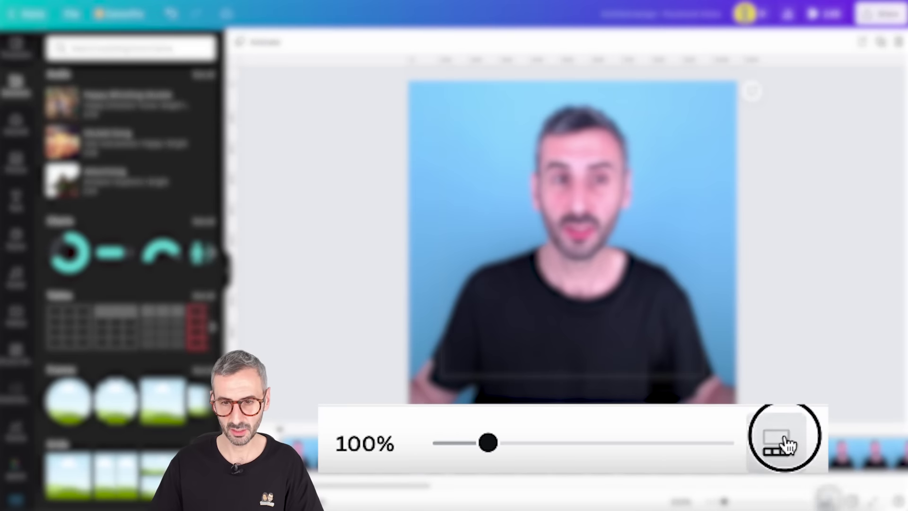
pyautogui.click(785, 449)
pyautogui.click(781, 444)
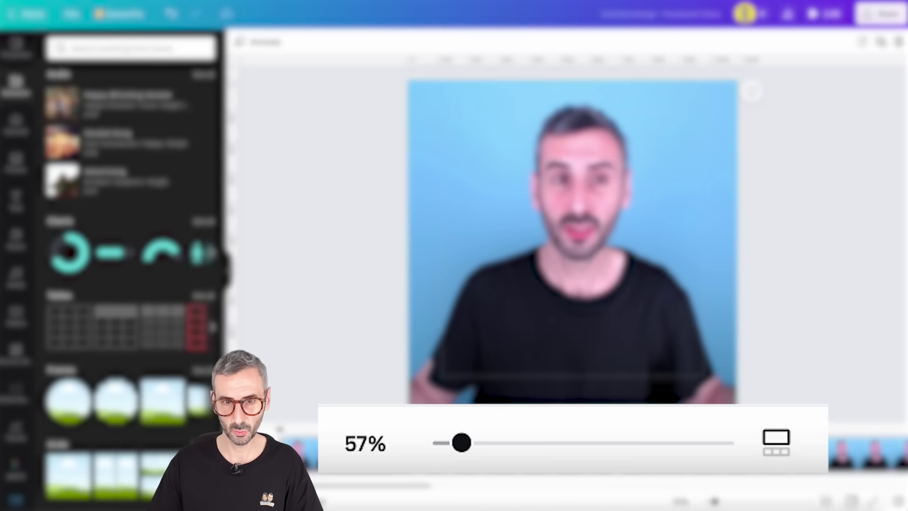
pyautogui.click(774, 455)
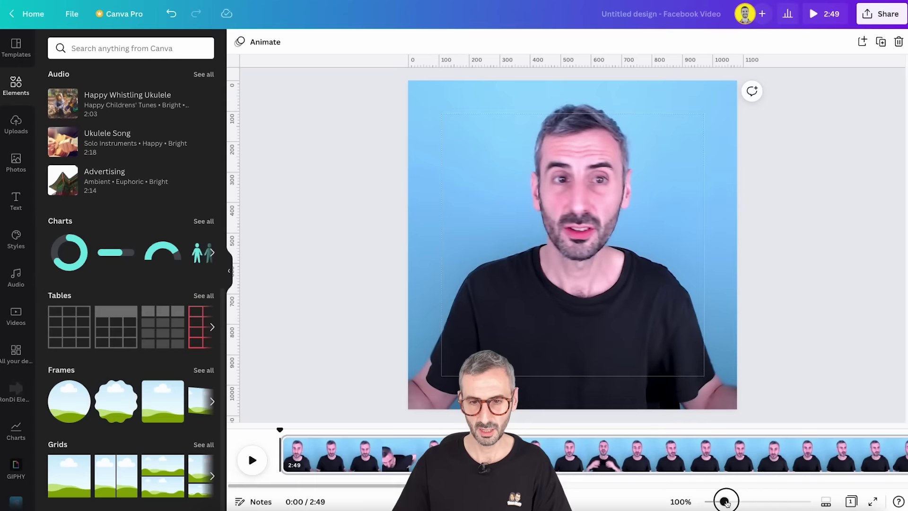
pyautogui.moveTo(718, 502); pyautogui.dragTo(710, 504)
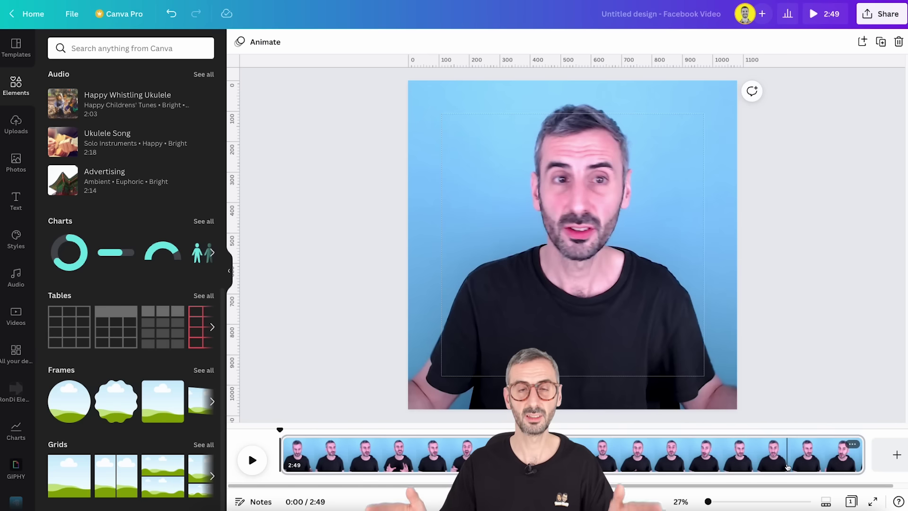
# Try the page zoom at 70%, reset it to 57%, and return the zoom control to the timeline
pyautogui.click(828, 502)
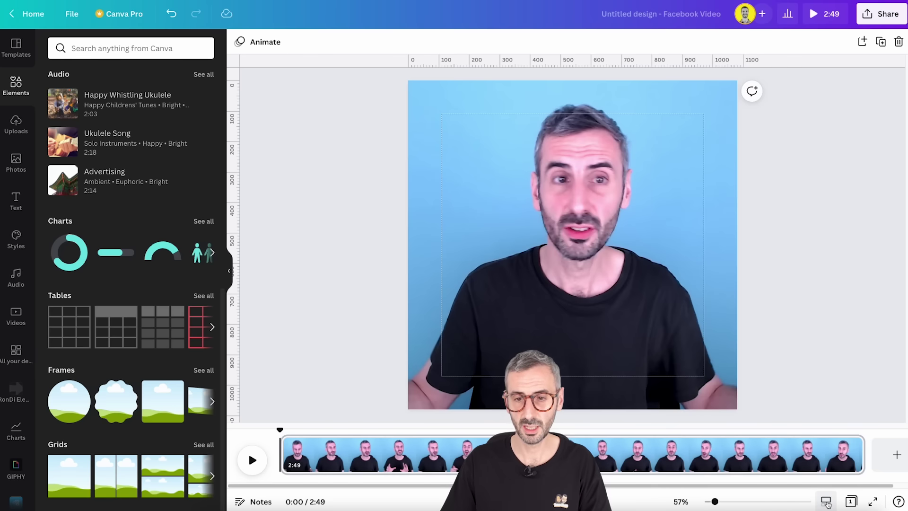
pyautogui.moveTo(715, 501)
pyautogui.mouseDown()
pyautogui.moveTo(732, 501)
pyautogui.moveTo(718, 502)
pyautogui.mouseUp()
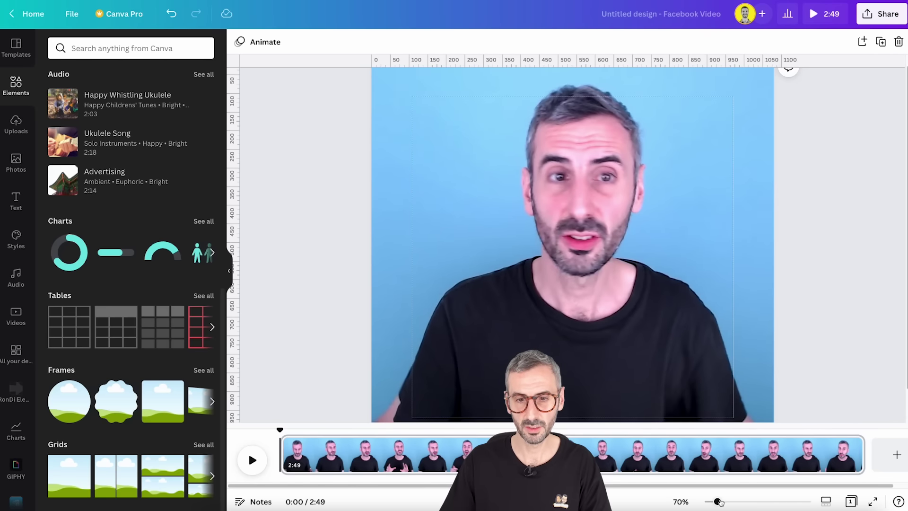
pyautogui.click(680, 501)
pyautogui.click(675, 452)
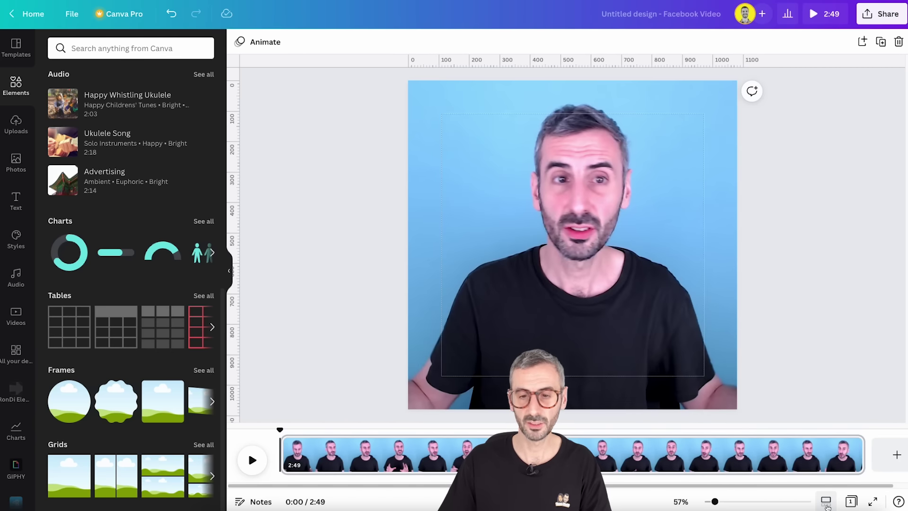
pyautogui.click(677, 502)
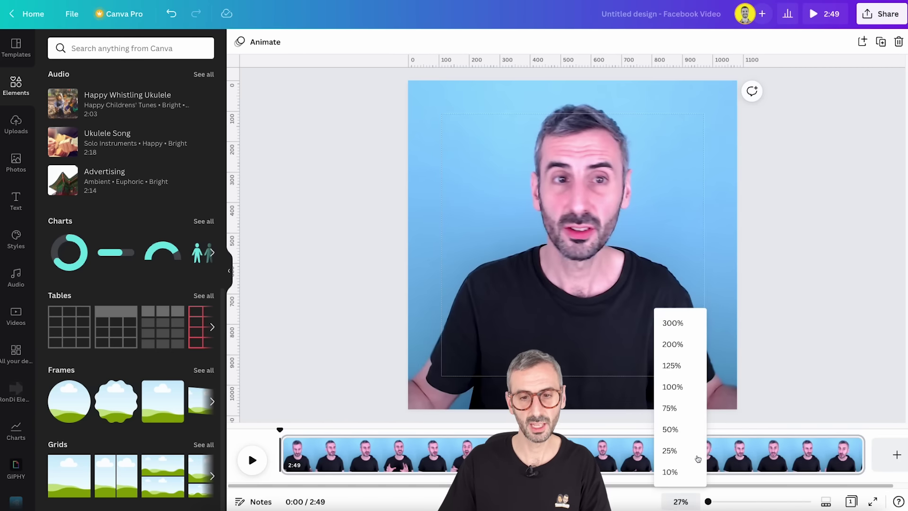
pyautogui.click(786, 383)
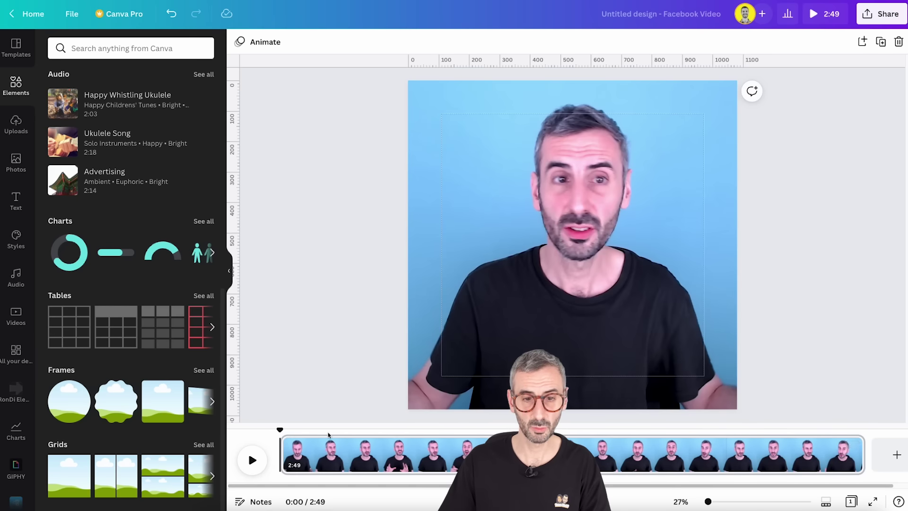
# Play the video from the start and scrub forward to about 0:25 to look for the start of the usable take
pyautogui.click(251, 461)
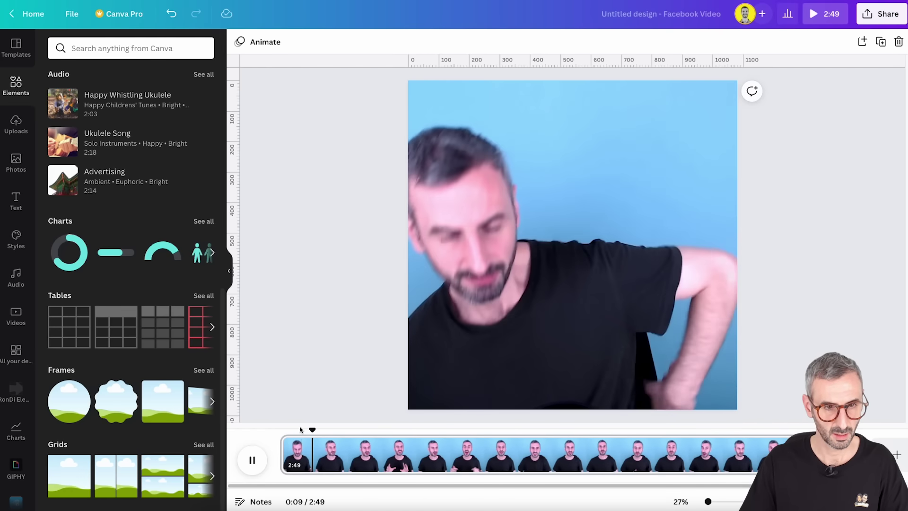
pyautogui.moveTo(314, 429); pyautogui.dragTo(363, 431)
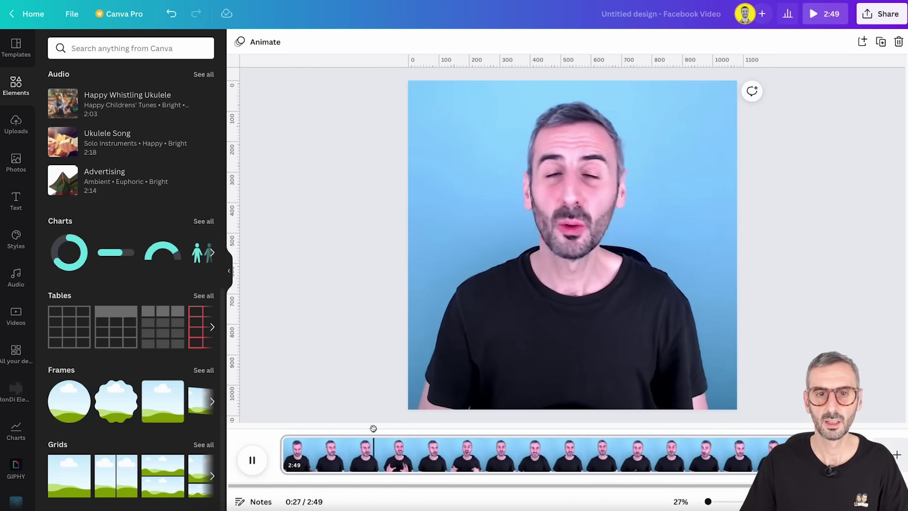
pyautogui.moveTo(377, 430); pyautogui.dragTo(369, 431)
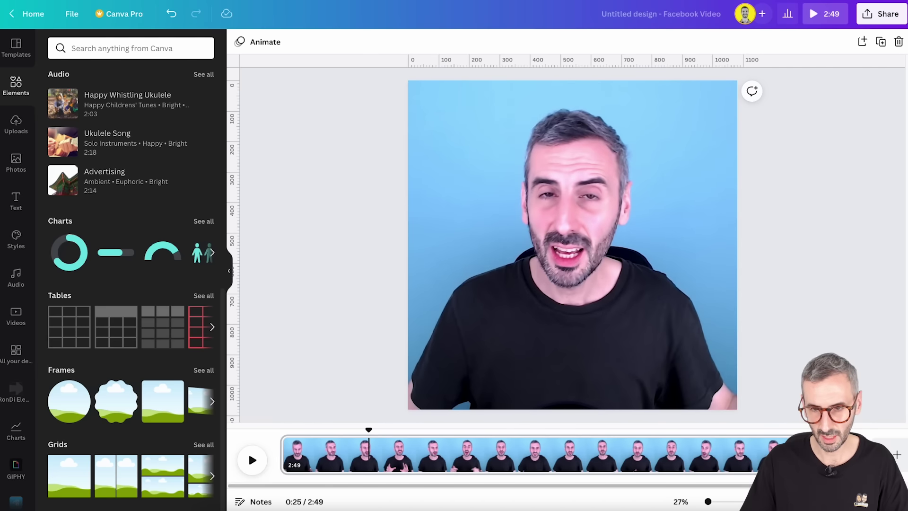
# Zoom the timeline in to 116% and fine-tune the playhead position at 0:25
pyautogui.moveTo(709, 501); pyautogui.dragTo(727, 501)
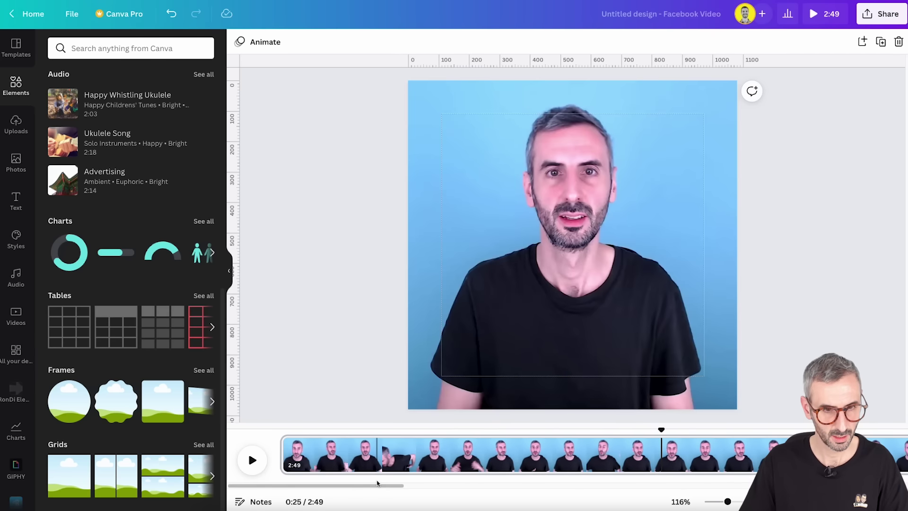
pyautogui.moveTo(378, 483); pyautogui.dragTo(447, 488)
pyautogui.moveTo(395, 429); pyautogui.dragTo(387, 429)
pyautogui.click(387, 429)
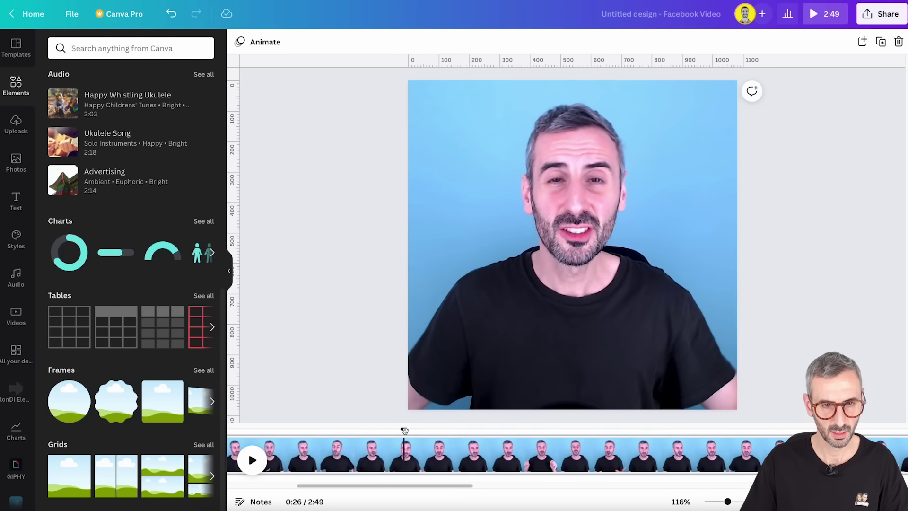
pyautogui.moveTo(387, 429)
pyautogui.mouseDown()
pyautogui.moveTo(396, 429)
pyautogui.moveTo(377, 431)
pyautogui.moveTo(388, 432)
pyautogui.mouseUp()
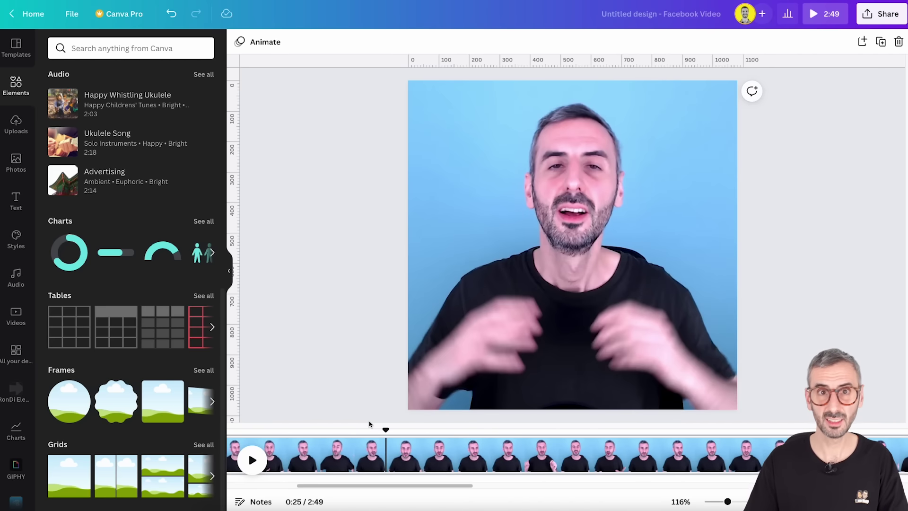
# Split the video page at 0:25, play briefly past the cut, and delete the unwanted part before it
pyautogui.rightClick(388, 446)
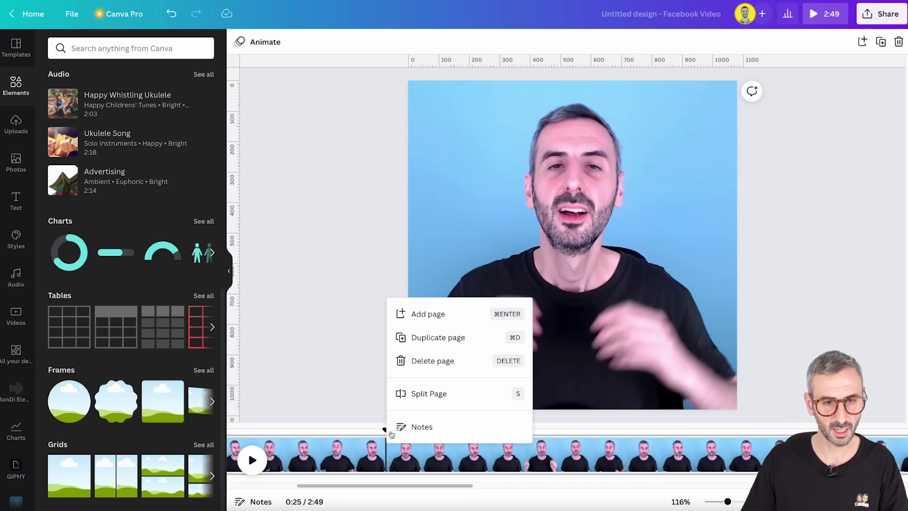
pyautogui.click(445, 399)
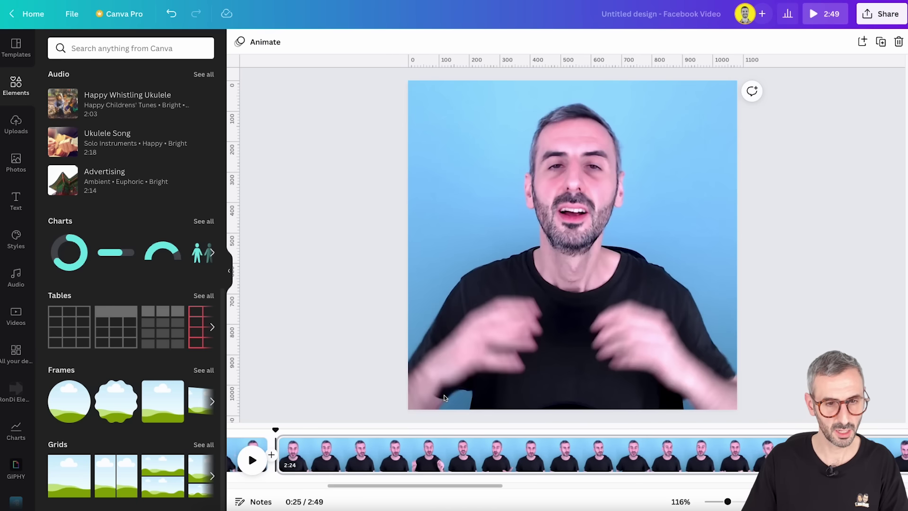
pyautogui.click(251, 461)
pyautogui.click(251, 461)
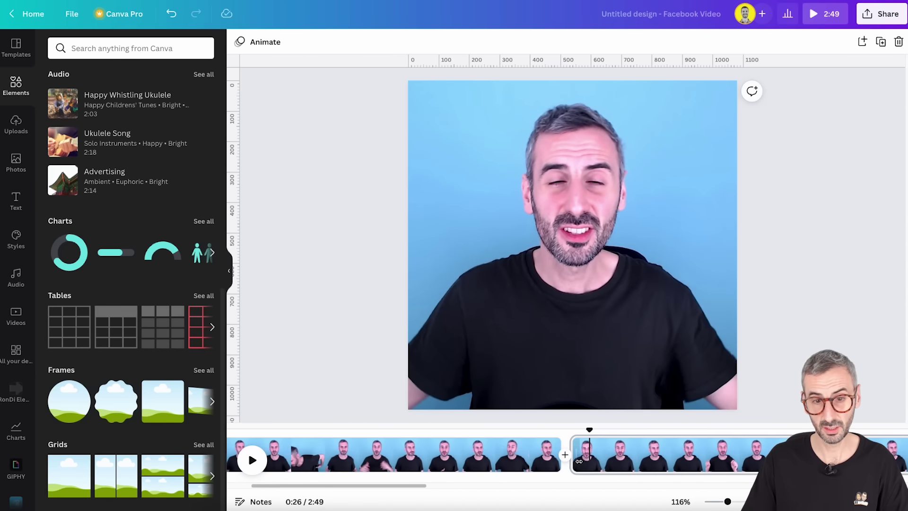
pyautogui.click(520, 463)
pyautogui.press('Delete')
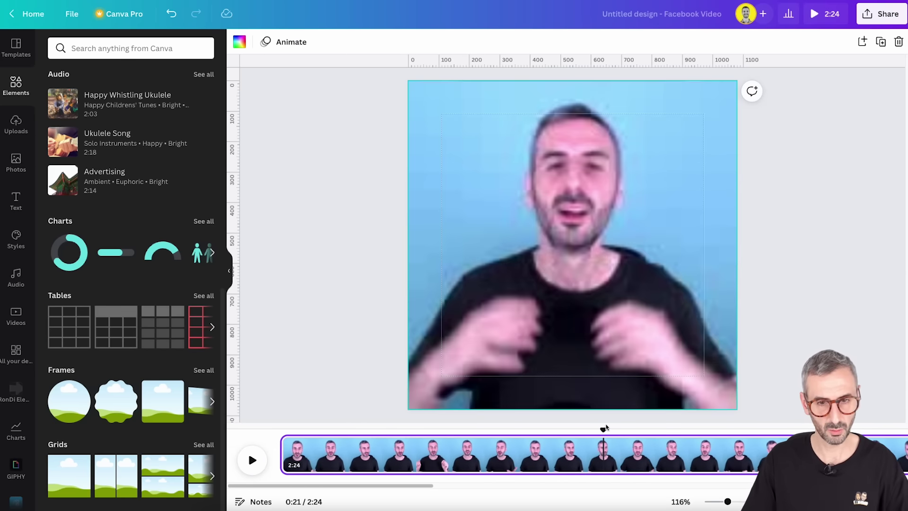
# Return the playhead to the start of the remaining clip, scrub to 0:04 and open the page options there
pyautogui.moveTo(604, 430); pyautogui.dragTo(269, 451)
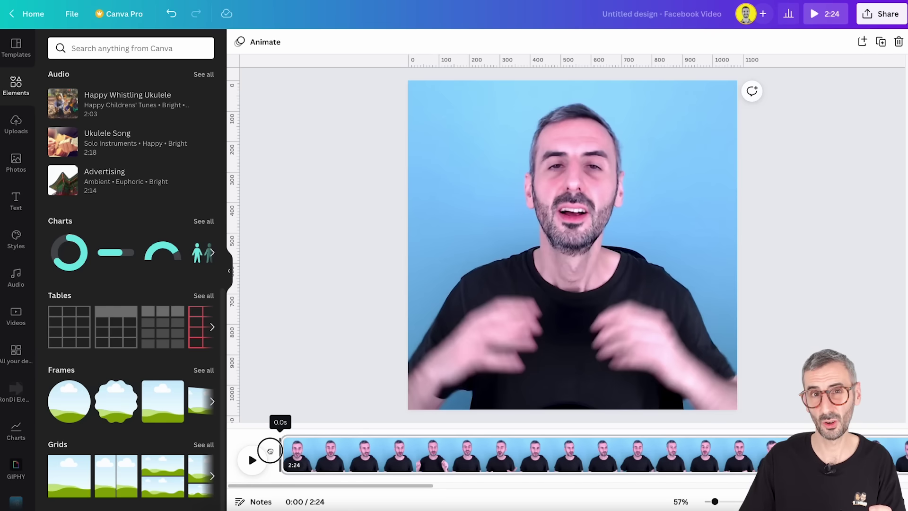
pyautogui.moveTo(270, 451); pyautogui.dragTo(277, 450)
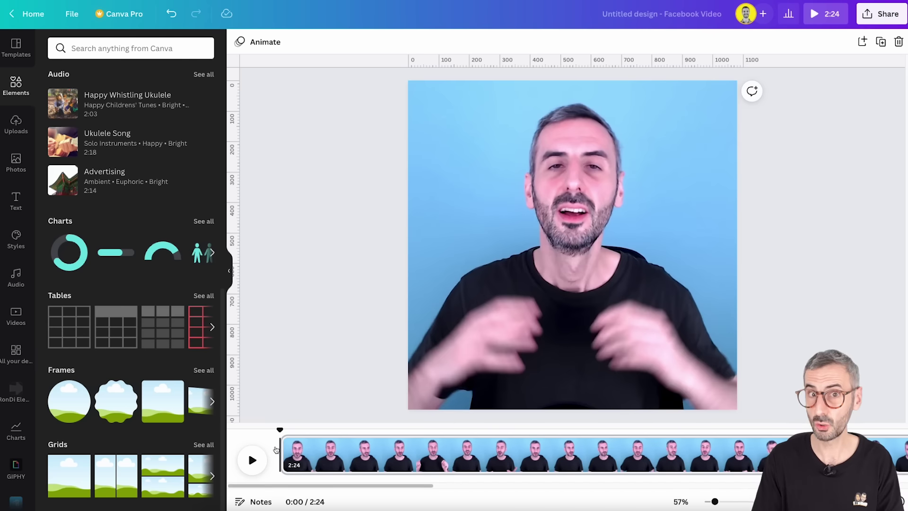
pyautogui.moveTo(280, 431); pyautogui.dragTo(346, 431)
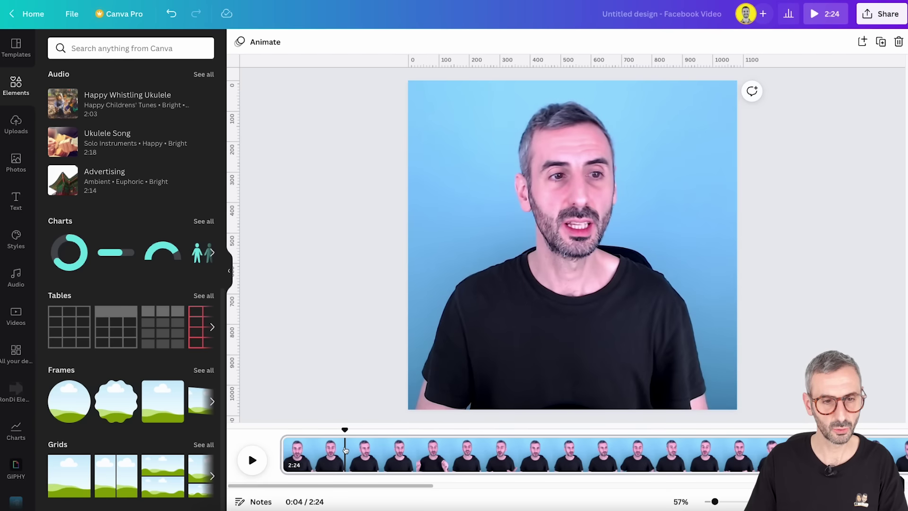
pyautogui.rightClick(345, 449)
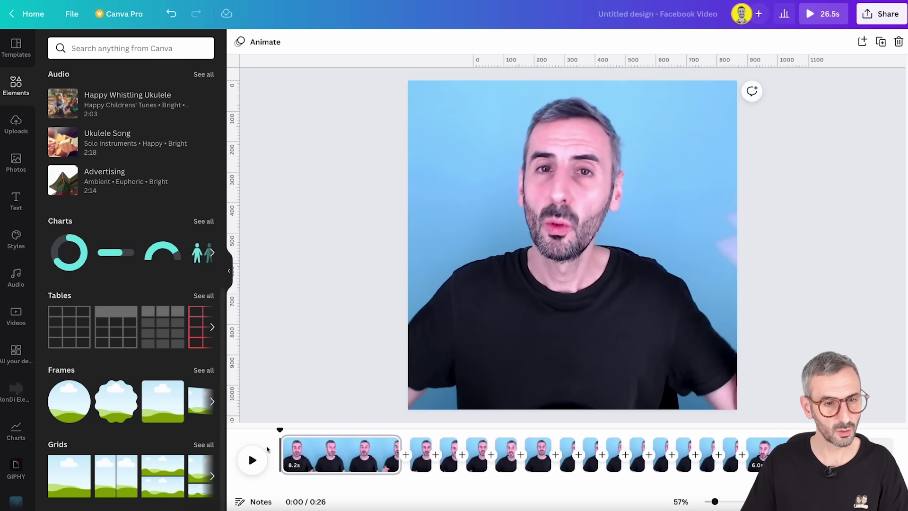
# Scrub and play through the short clips to about 0:14 to review the cuts, and return to the start
pyautogui.moveTo(281, 431); pyautogui.dragTo(459, 434)
pyautogui.moveTo(482, 437); pyautogui.dragTo(393, 436)
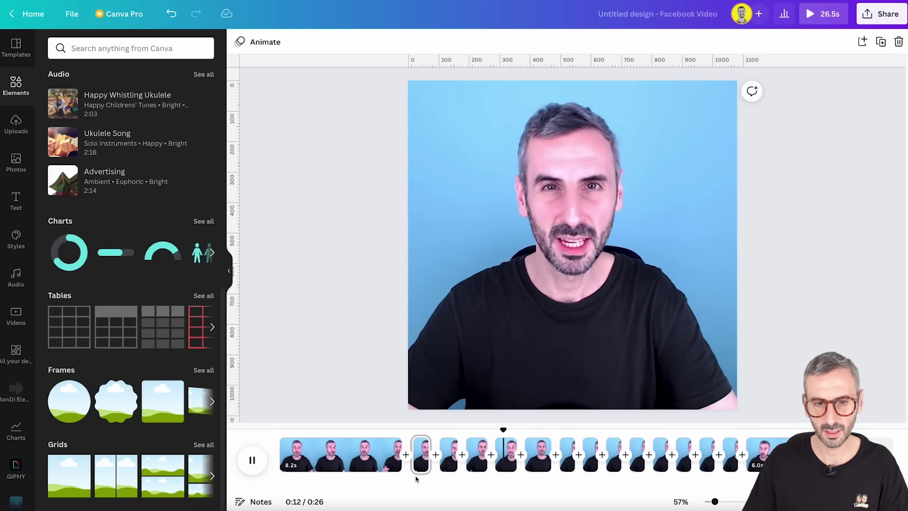
pyautogui.press('space')
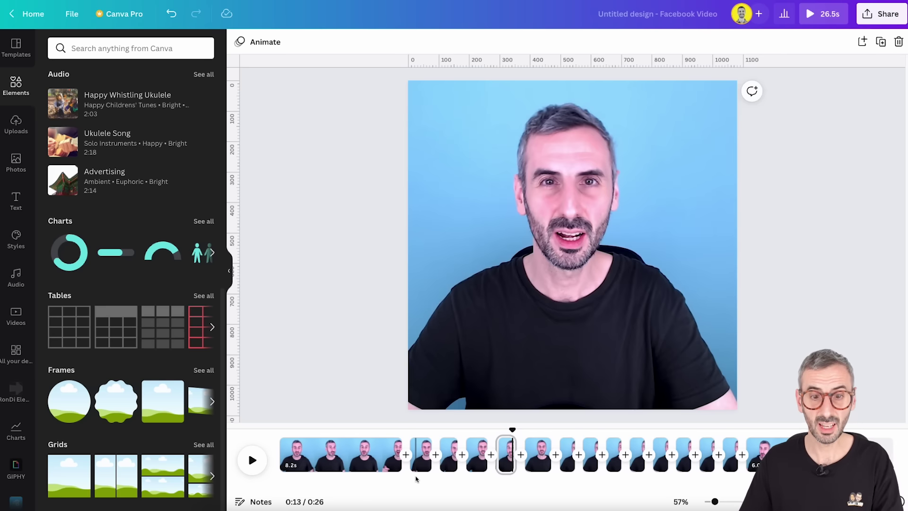
pyautogui.moveTo(512, 430); pyautogui.dragTo(534, 438)
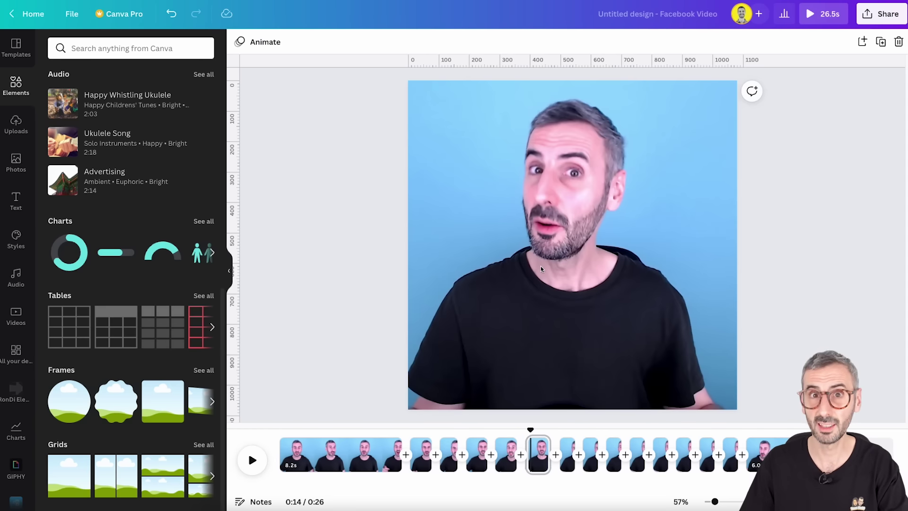
pyautogui.moveTo(531, 430); pyautogui.dragTo(252, 429)
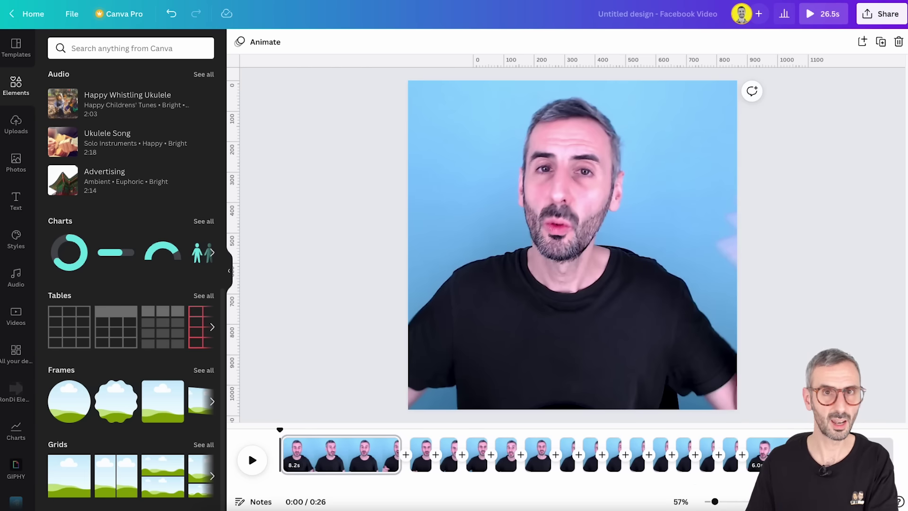
# Add a blank page after the last clip and set its background to the brand palette's yellow
pyautogui.click(871, 456)
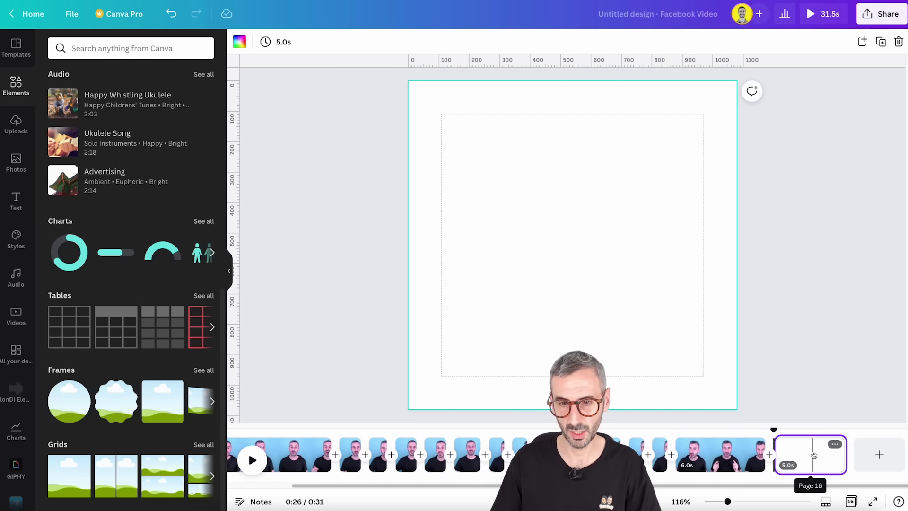
pyautogui.click(596, 308)
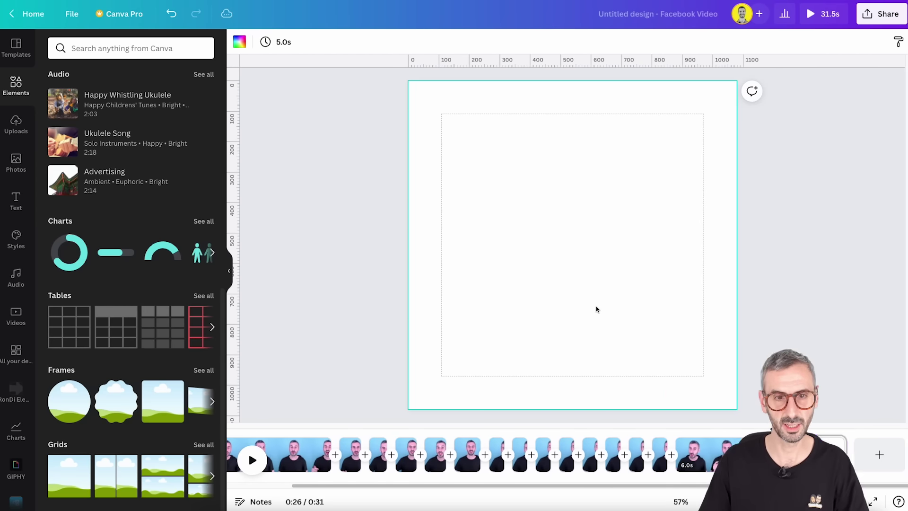
pyautogui.click(239, 43)
pyautogui.click(58, 173)
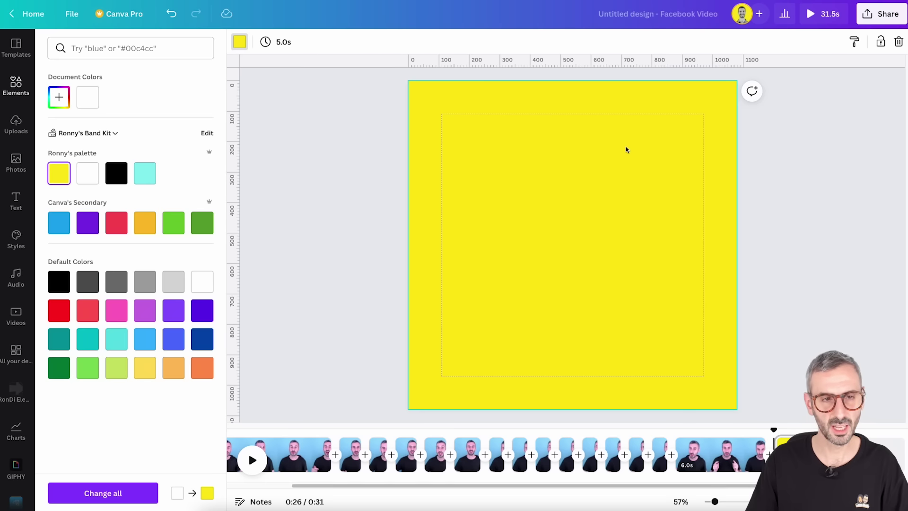
# Add the text "DESIGN" to the yellow page in Prompt Bold at size 100
pyautogui.press('t')
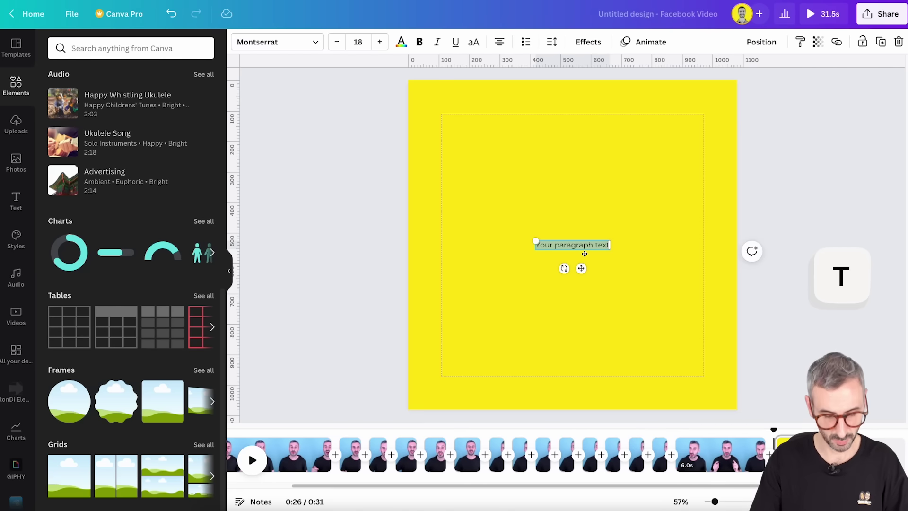
pyautogui.write('DESIGN')
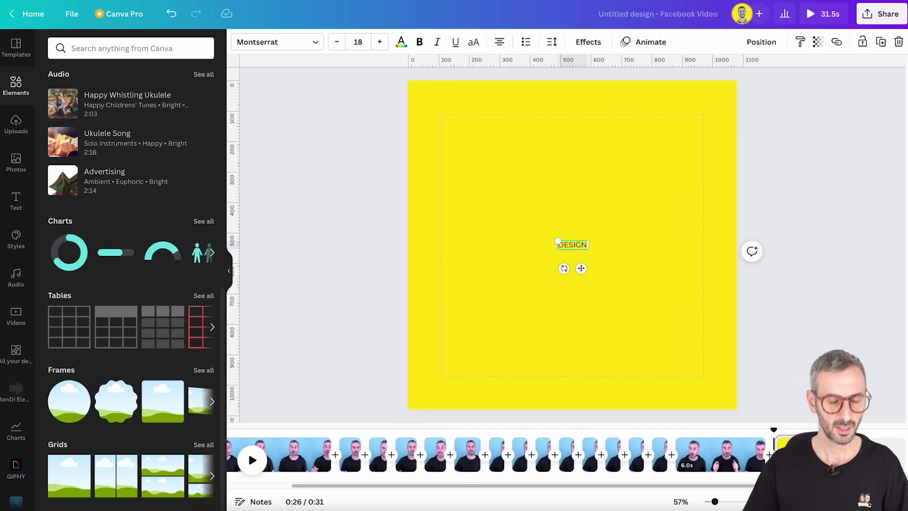
pyautogui.hotkey('ctrl', 'a')
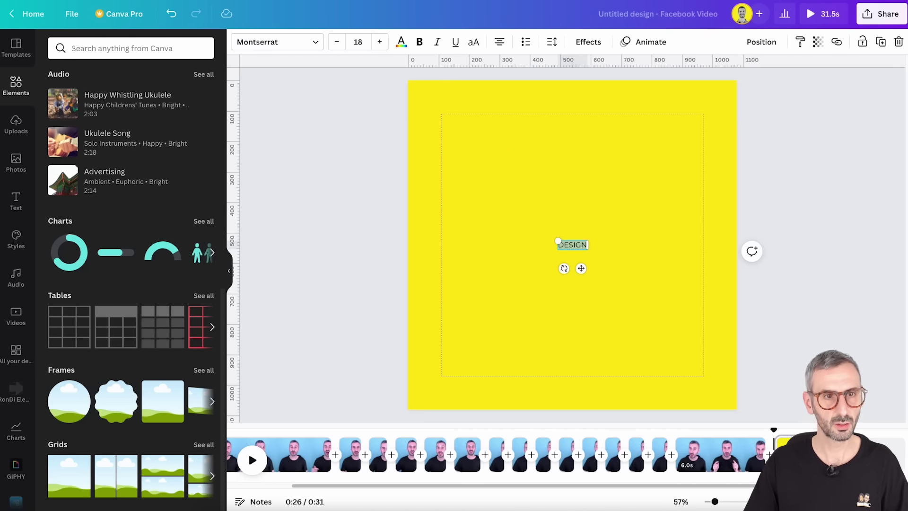
pyautogui.click(276, 42)
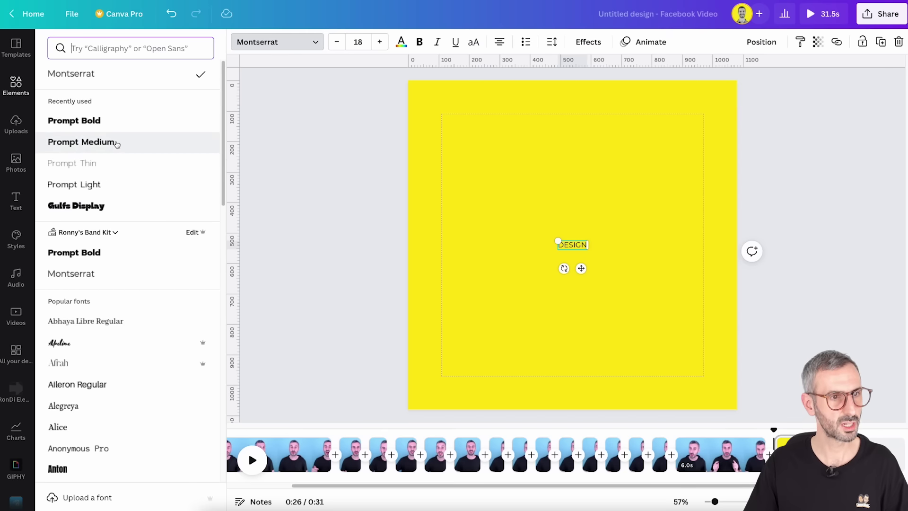
pyautogui.click(109, 121)
pyautogui.click(350, 45)
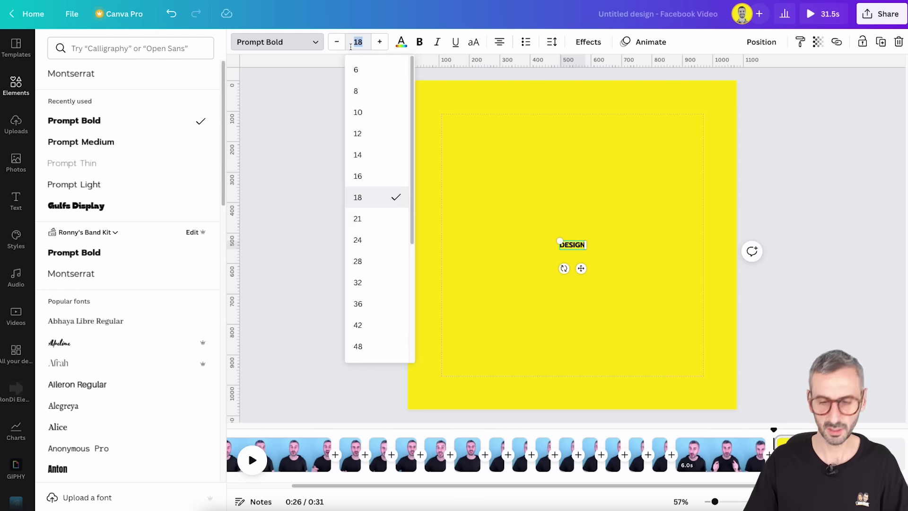
pyautogui.press('Return')
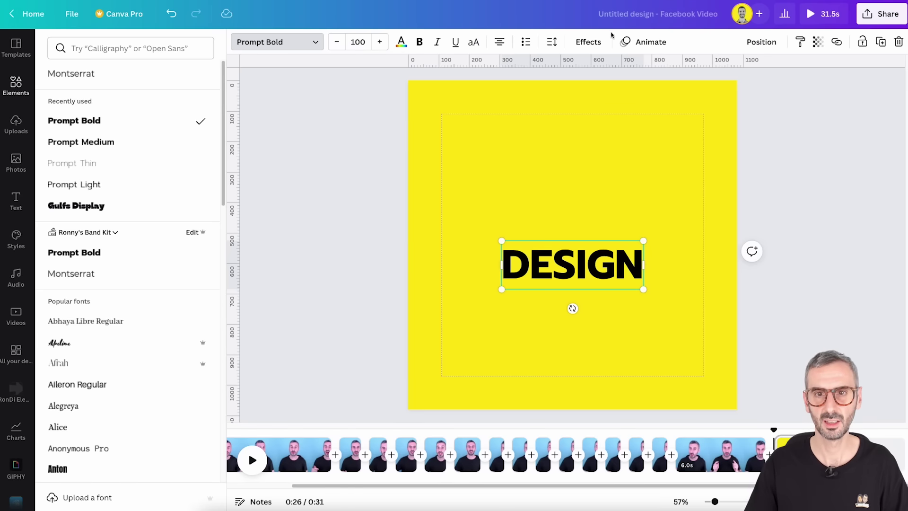
# Align the DESIGN text to the middle of the page and shorten the page's duration to 1.0 s
pyautogui.click(761, 42)
pyautogui.click(624, 142)
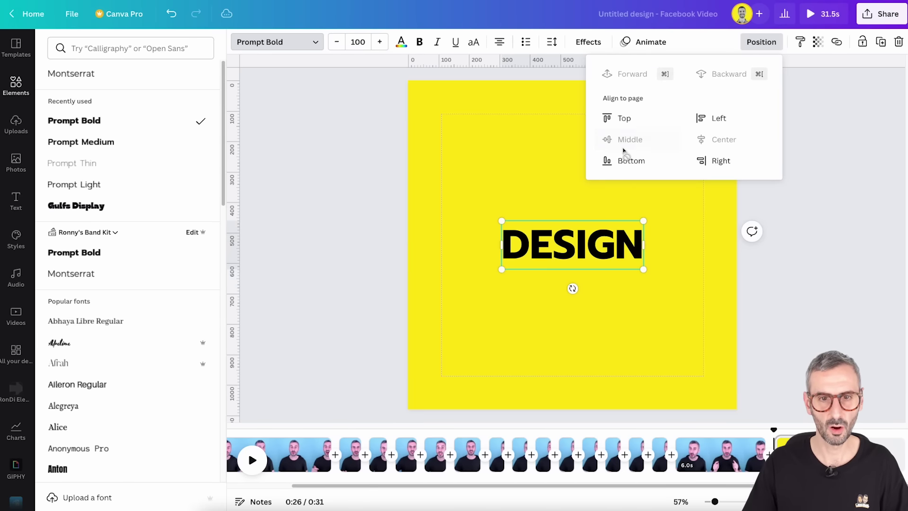
pyautogui.click(812, 298)
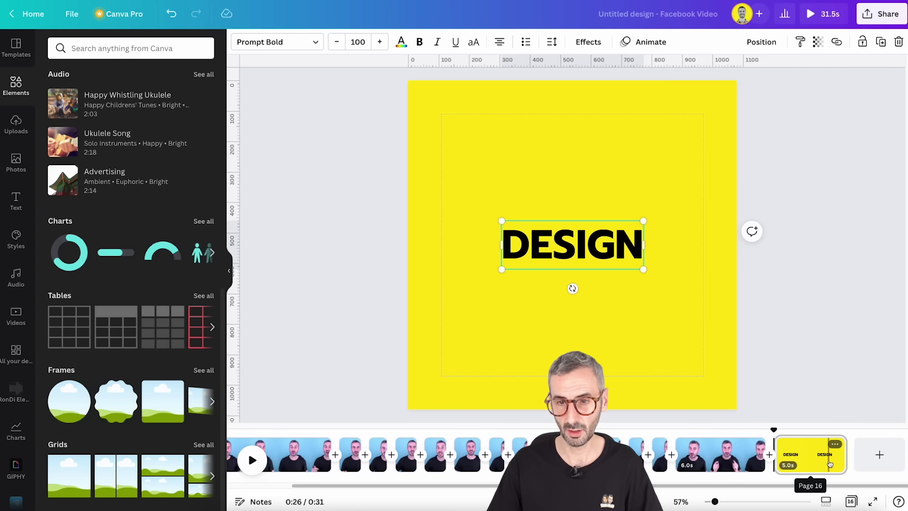
pyautogui.moveTo(845, 454); pyautogui.dragTo(788, 450)
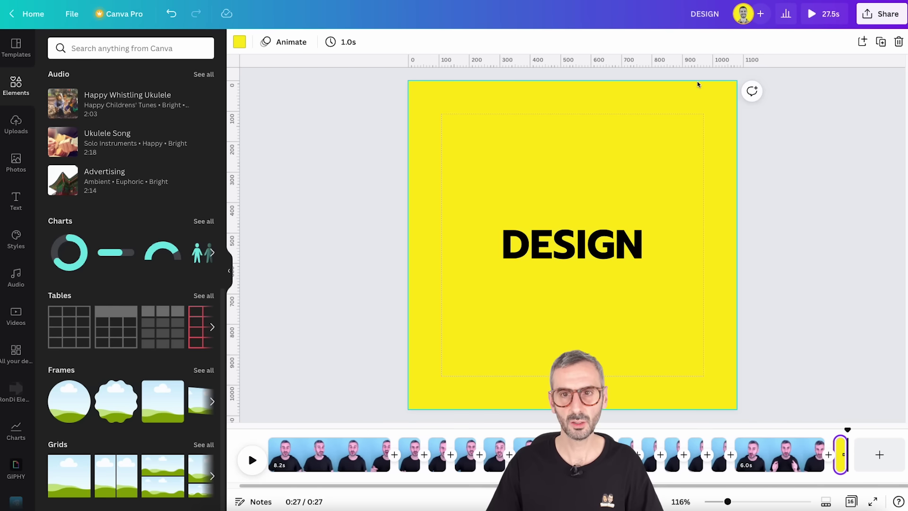
# Duplicate the DESIGN page, replace the copy's text with "your" set in uppercase, and check its alignment on the page
pyautogui.click(881, 44)
pyautogui.click(596, 247)
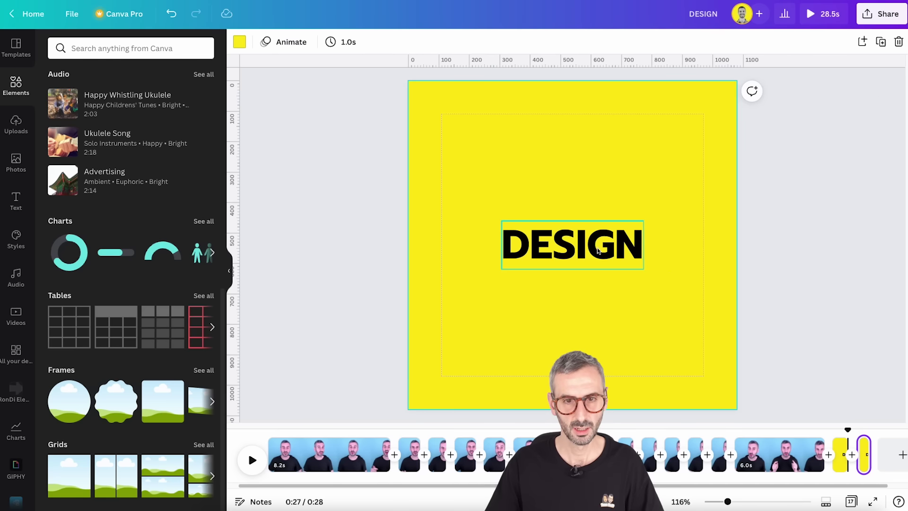
pyautogui.click(596, 247)
pyautogui.hotkey('ctrl', 'a')
pyautogui.write('your')
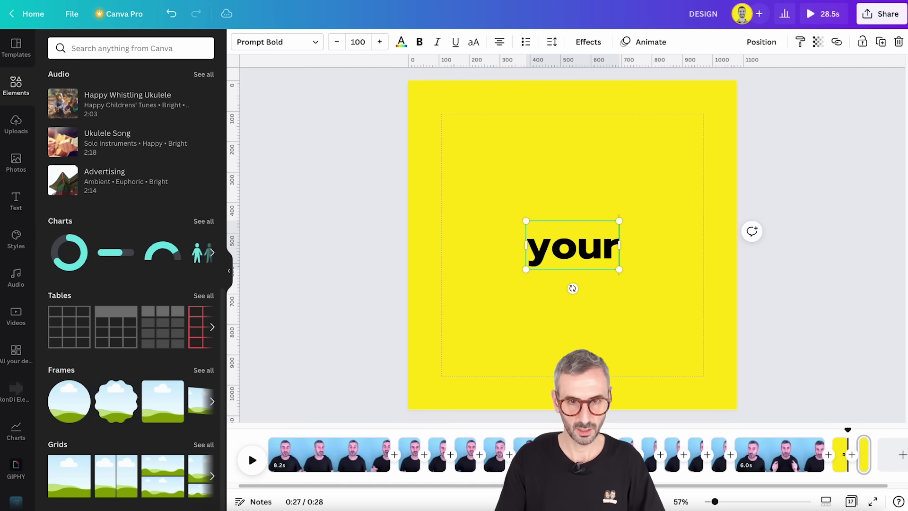
pyautogui.hotkey('ctrl', 'a')
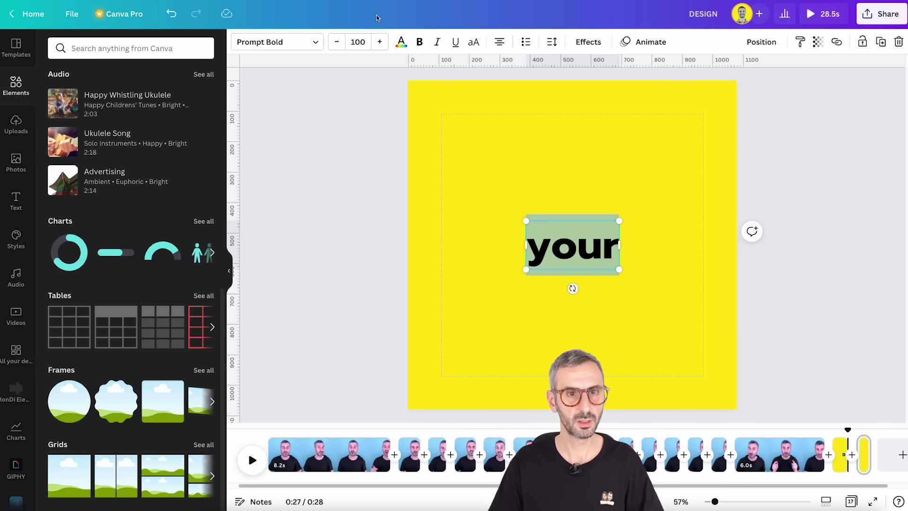
pyautogui.click(474, 41)
pyautogui.click(640, 170)
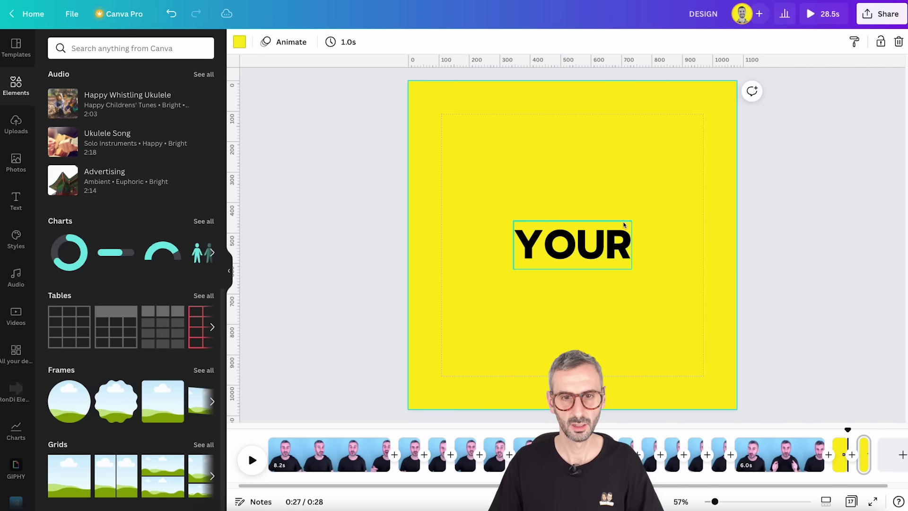
pyautogui.click(587, 258)
pyautogui.click(766, 43)
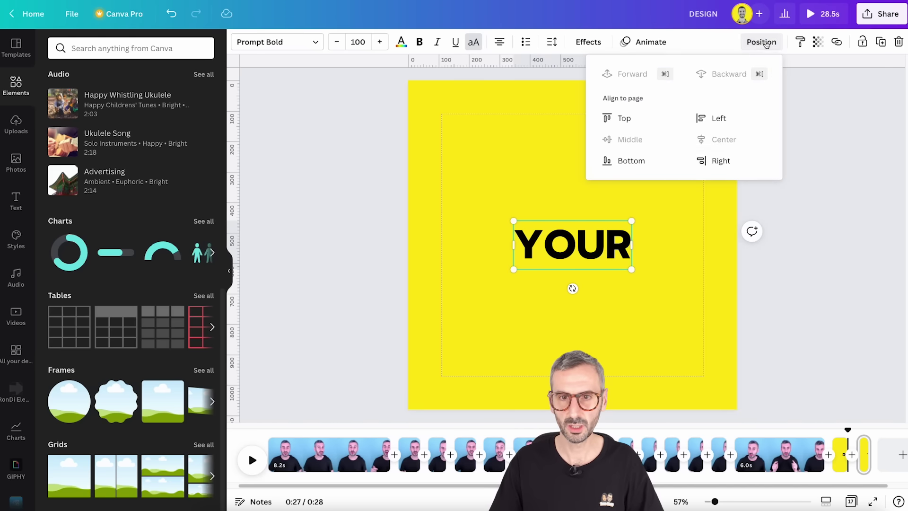
pyautogui.click(815, 169)
pyautogui.click(815, 168)
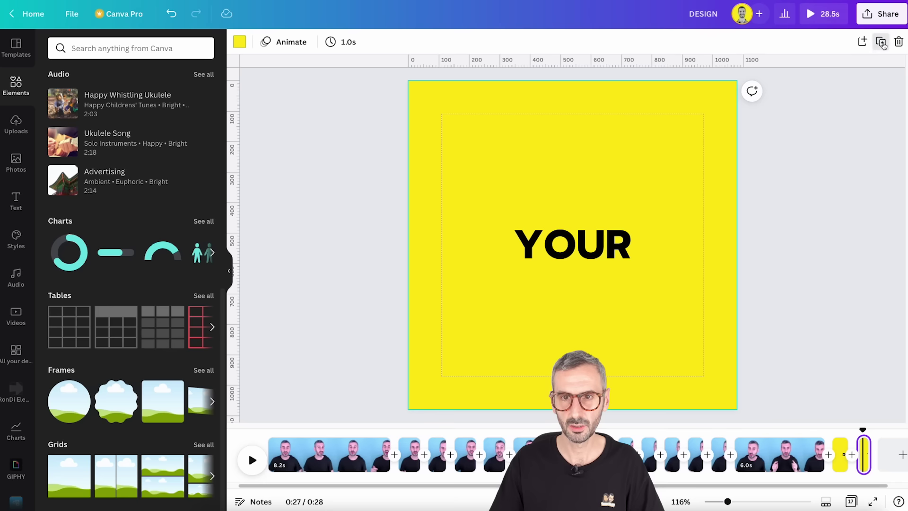
# Duplicate the YOUR page, replace the copy's text with "LIFE", and check its alignment on the page
pyautogui.click(881, 42)
pyautogui.click(535, 252)
pyautogui.click(535, 252)
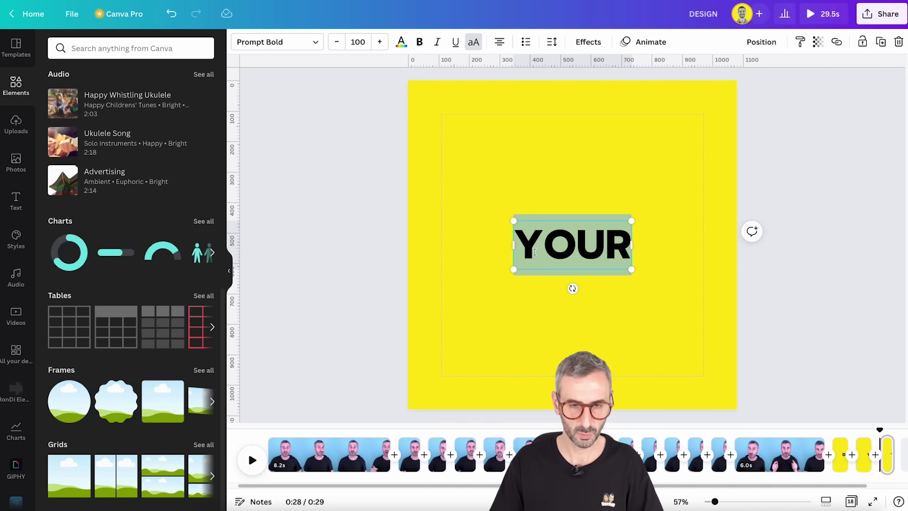
pyautogui.write('LIVE')
pyautogui.press('BackSpace')
pyautogui.press('BackSpace')
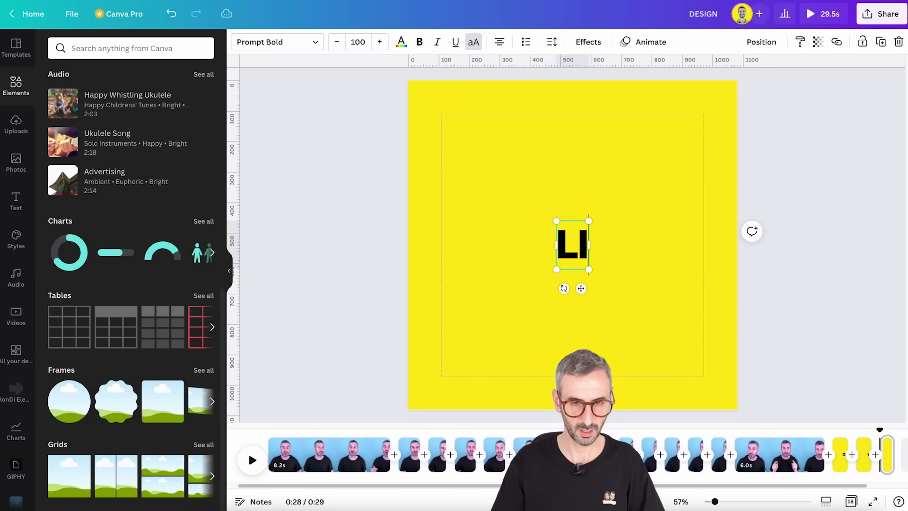
pyautogui.write('FE')
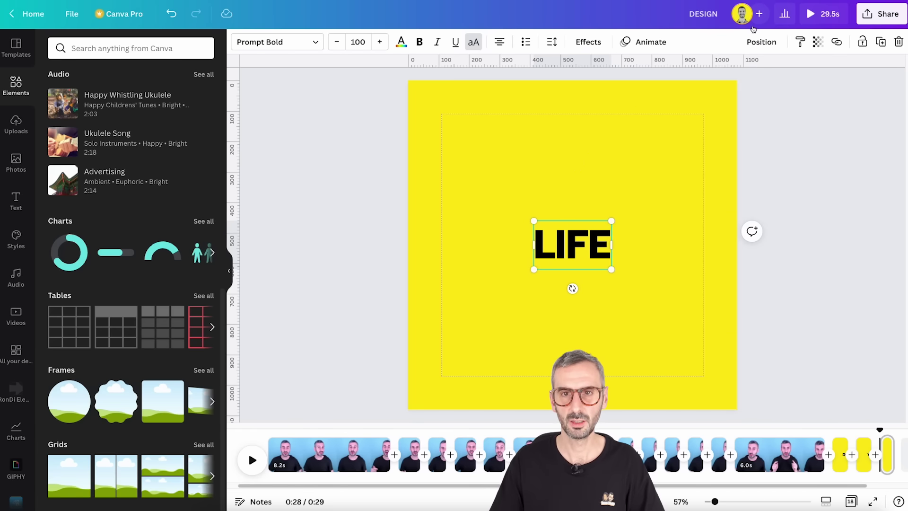
pyautogui.click(760, 41)
pyautogui.click(845, 326)
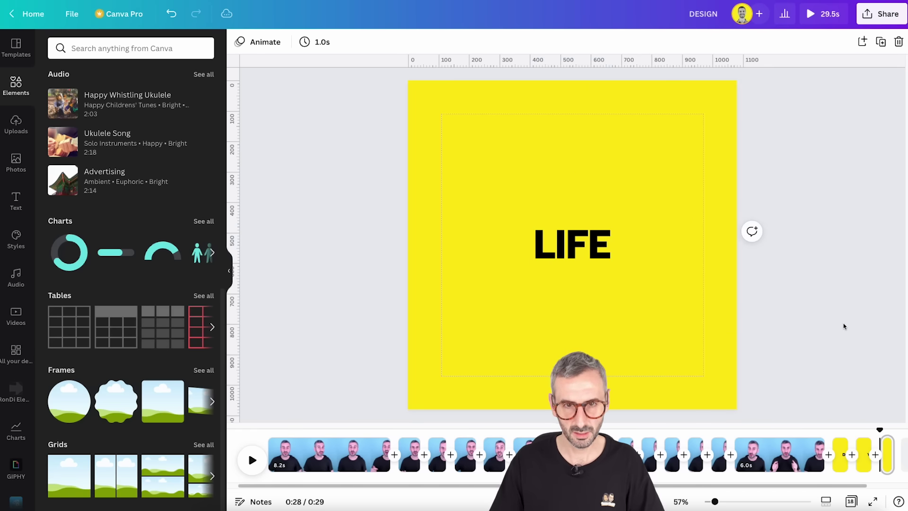
# Play the video from near the end of the last talking-head clip through the three yellow text pages
pyautogui.moveTo(879, 428); pyautogui.dragTo(791, 440)
pyautogui.press('space')
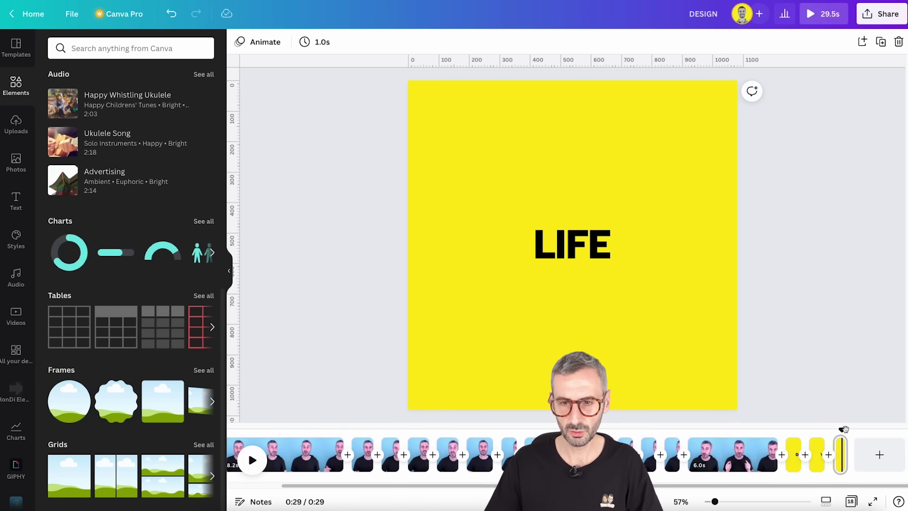
# Set the yellow DESIGN page's duration to 0.6 s
pyautogui.moveTo(845, 429); pyautogui.dragTo(793, 429)
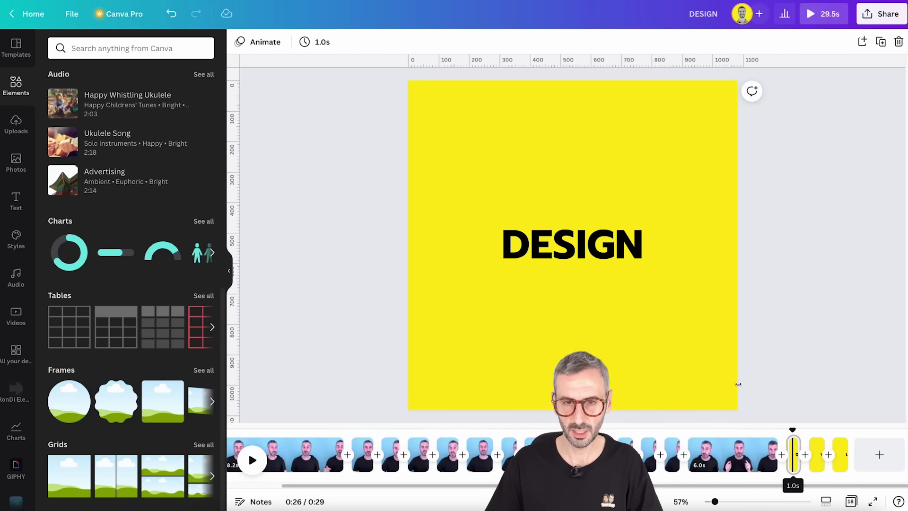
pyautogui.click(323, 47)
pyautogui.click(316, 90)
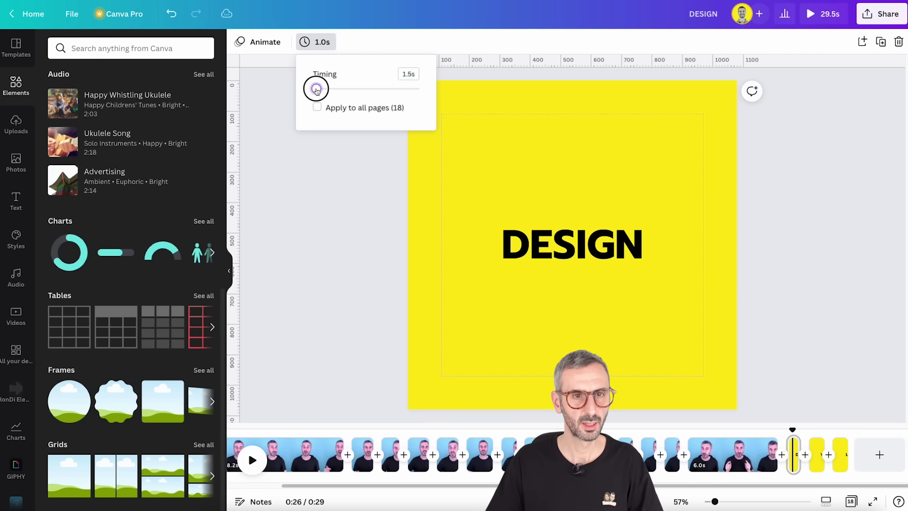
pyautogui.moveTo(317, 91); pyautogui.dragTo(310, 90)
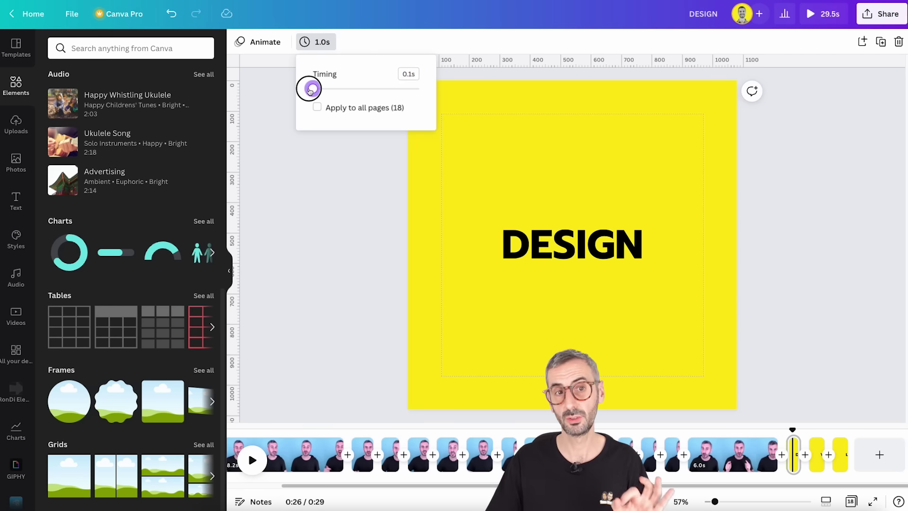
pyautogui.moveTo(311, 91); pyautogui.dragTo(312, 89)
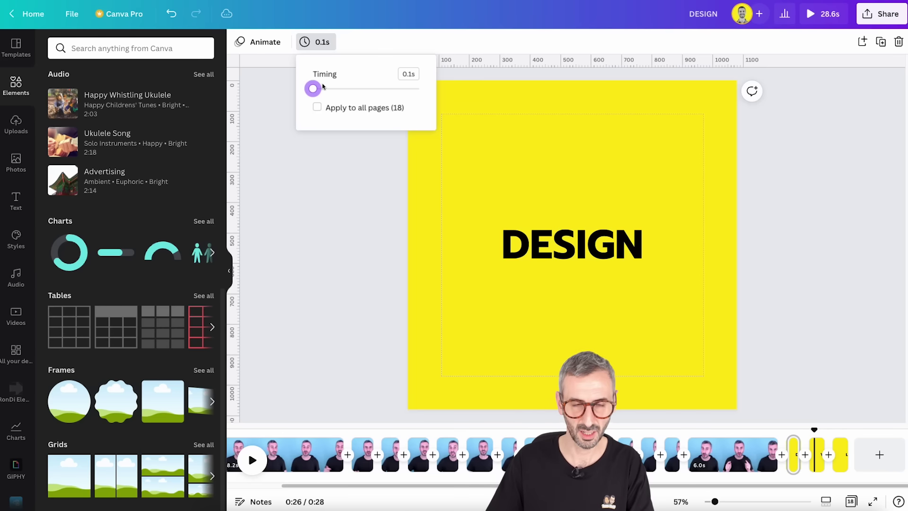
pyautogui.click(409, 74)
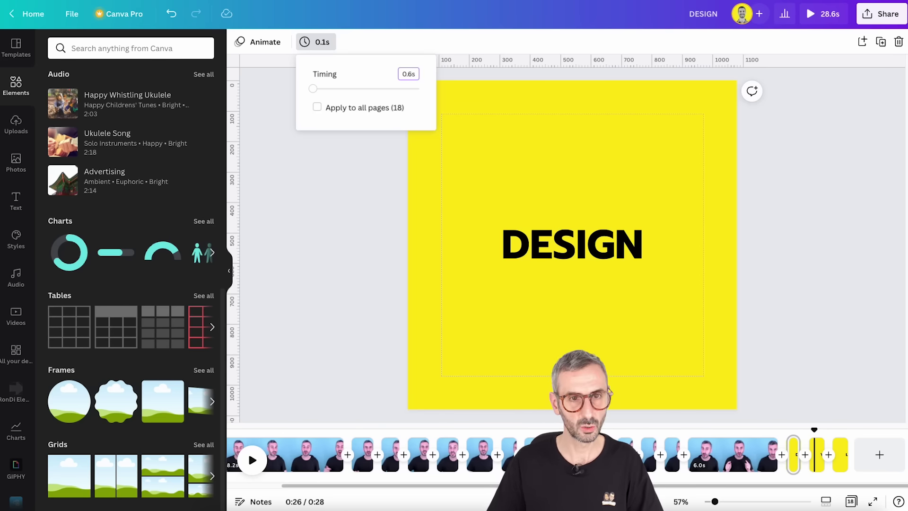
pyautogui.press('Return')
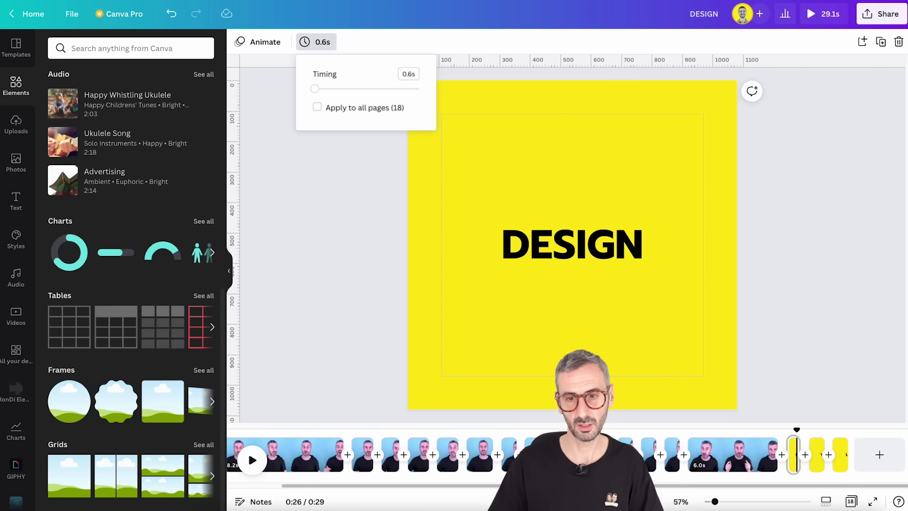
# Set the durations of the yellow YOUR and LIFE pages to 0.6 s each
pyautogui.click(816, 447)
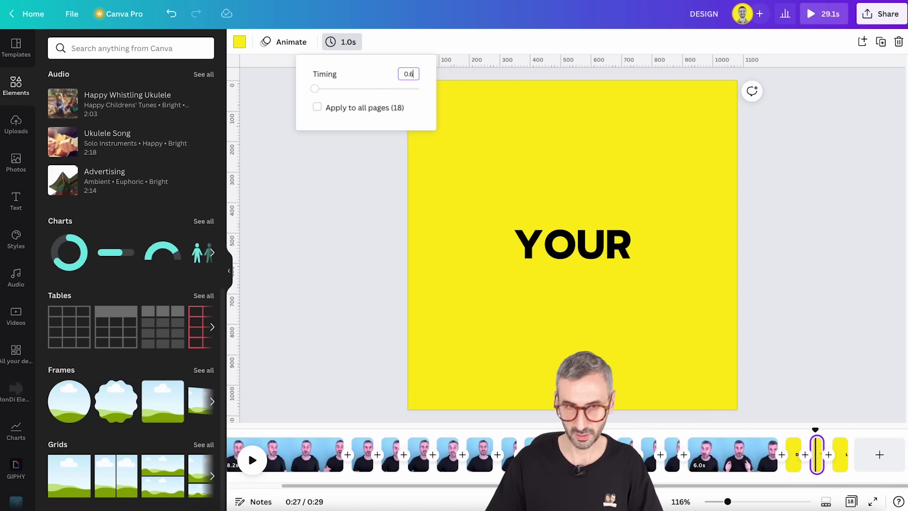
pyautogui.press('Return')
pyautogui.click(842, 453)
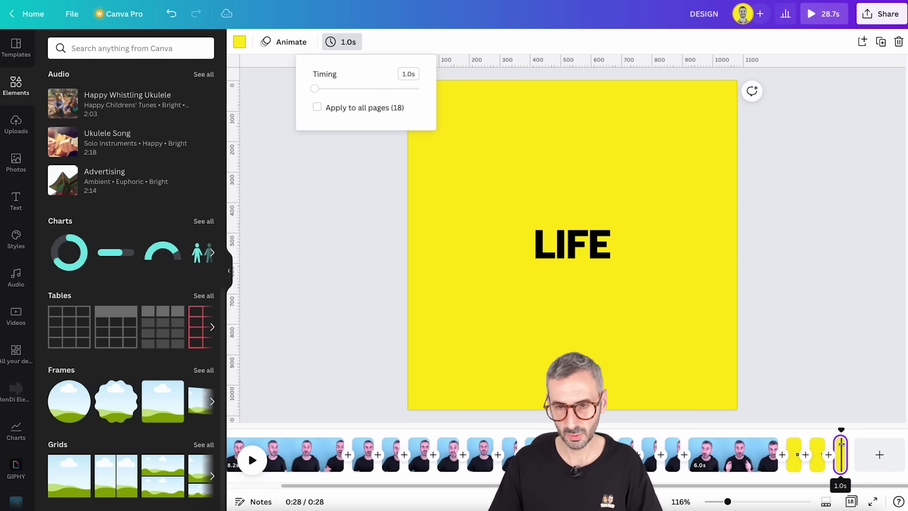
pyautogui.click(556, 158)
pyautogui.click(342, 42)
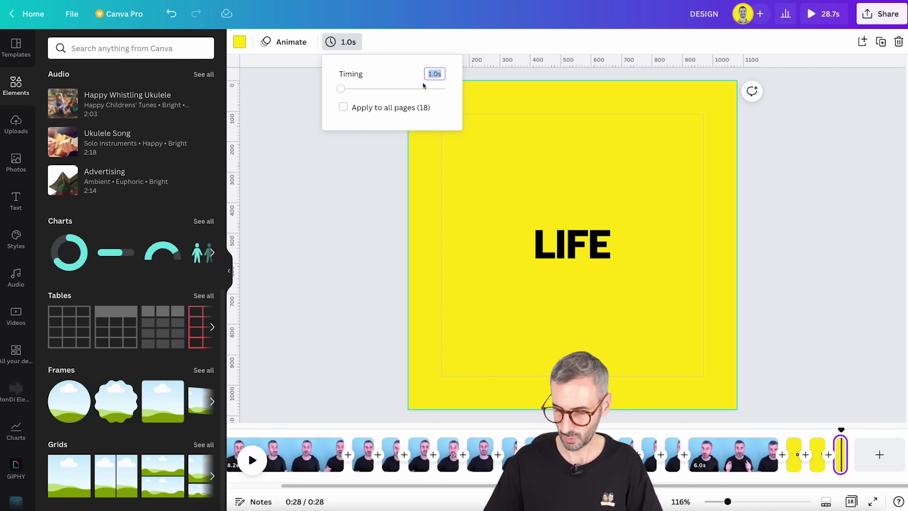
pyautogui.press('Return')
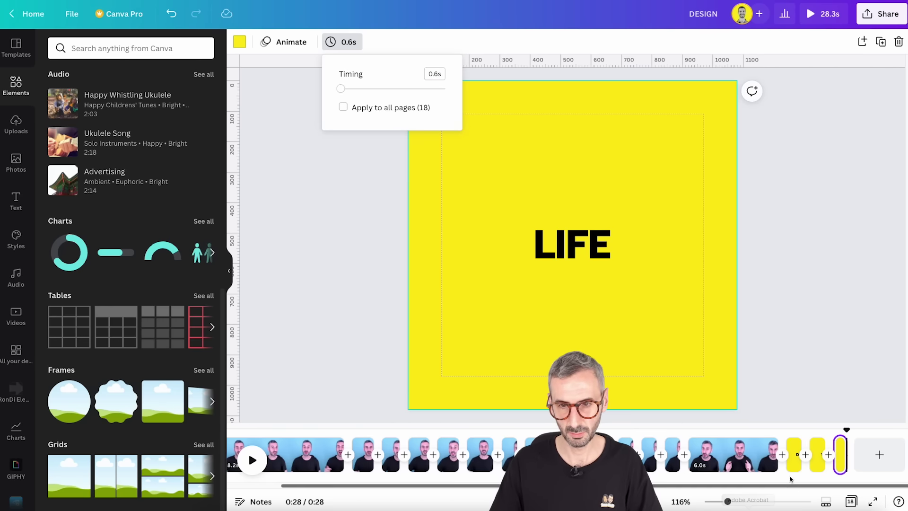
# Play the video from the start of the DESIGN page through the three yellow text pages
pyautogui.click(819, 447)
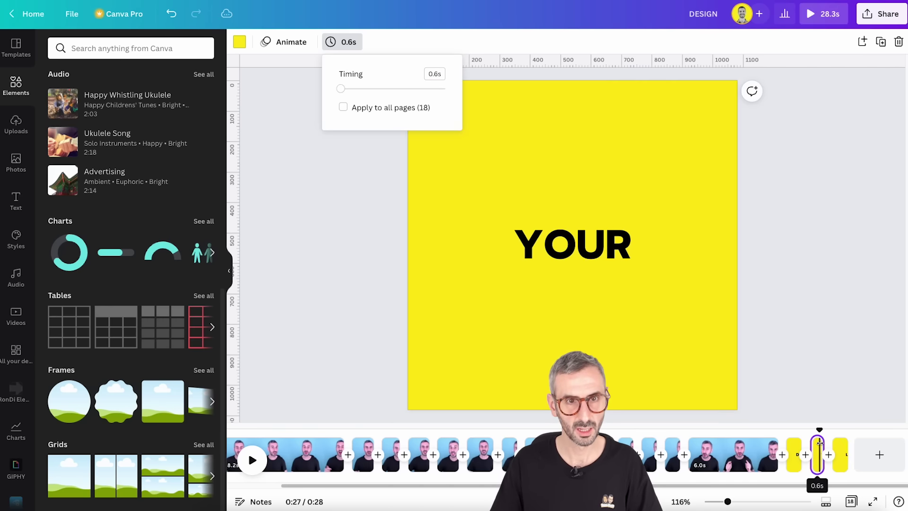
pyautogui.click(794, 447)
pyautogui.click(794, 441)
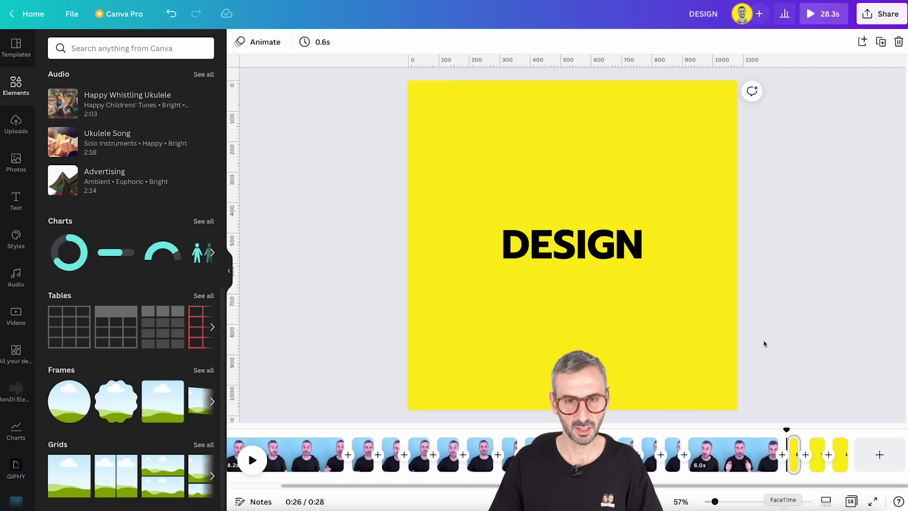
pyautogui.press('space')
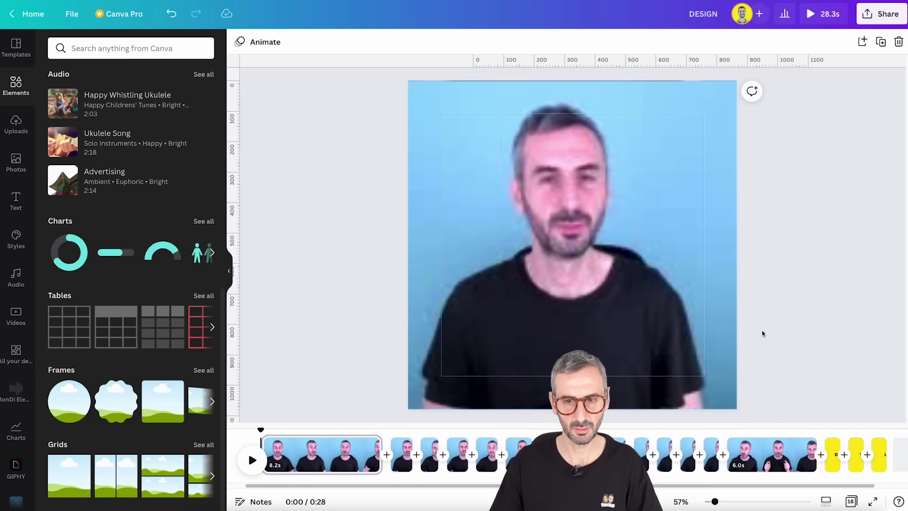
pyautogui.hscroll(3, 780, 444)
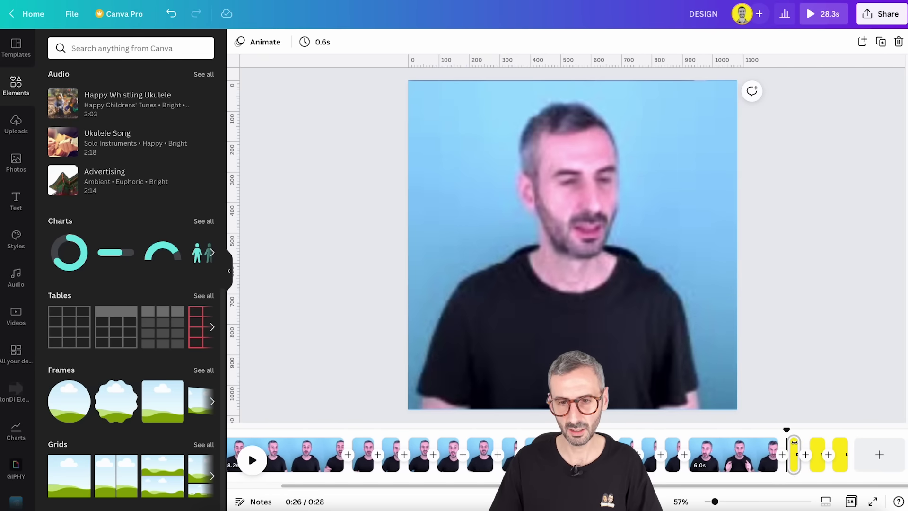
# Select the DESIGN text and browse its text animations as far as the Slide in & out group
pyautogui.click(794, 453)
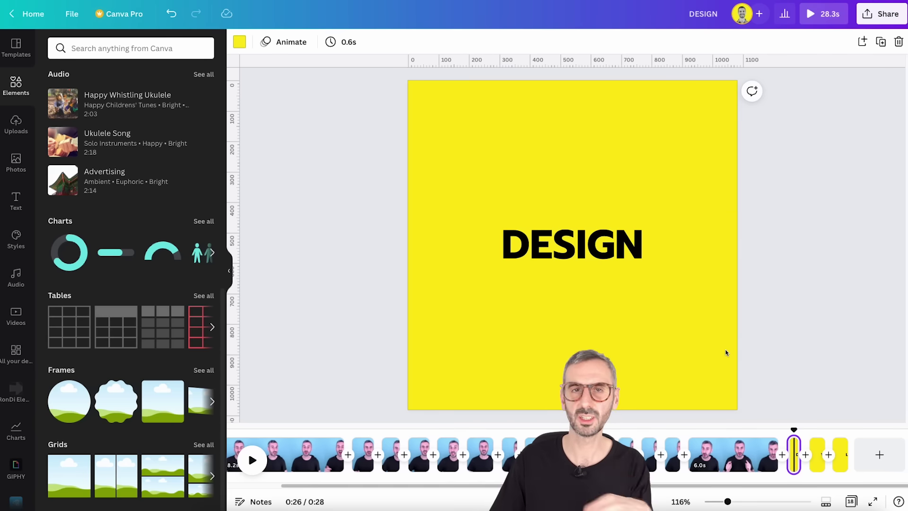
pyautogui.click(620, 256)
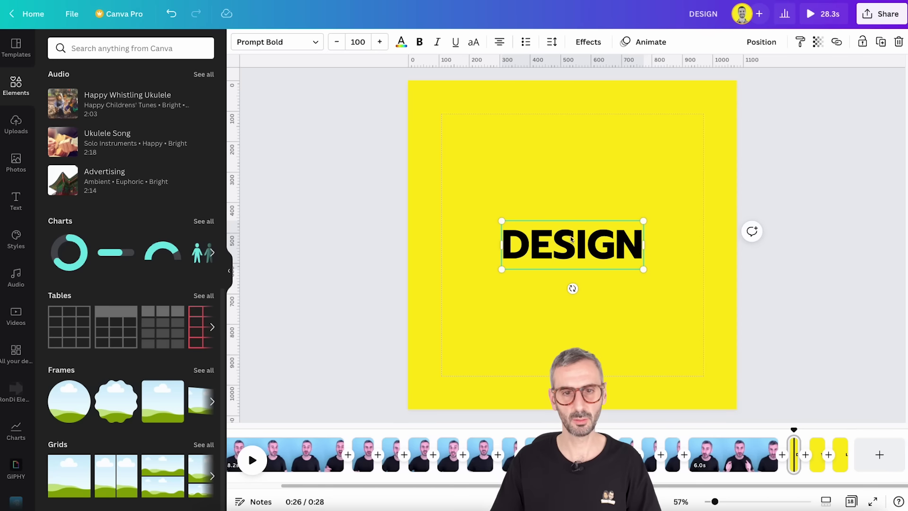
pyautogui.click(646, 44)
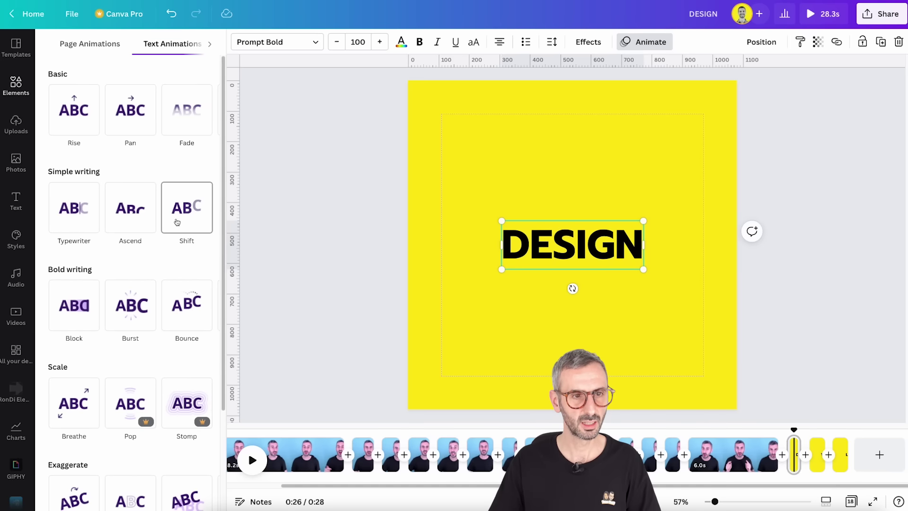
pyautogui.scroll(-3, 184, 239)
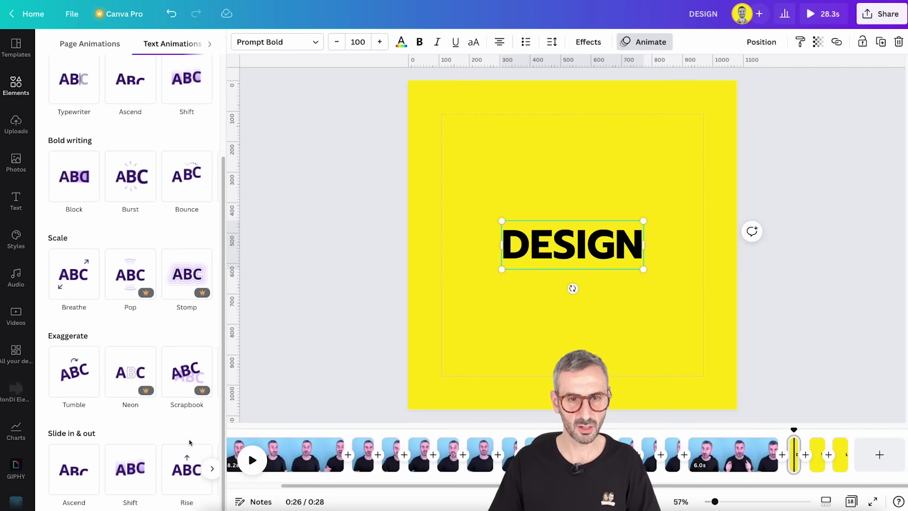
pyautogui.click(212, 469)
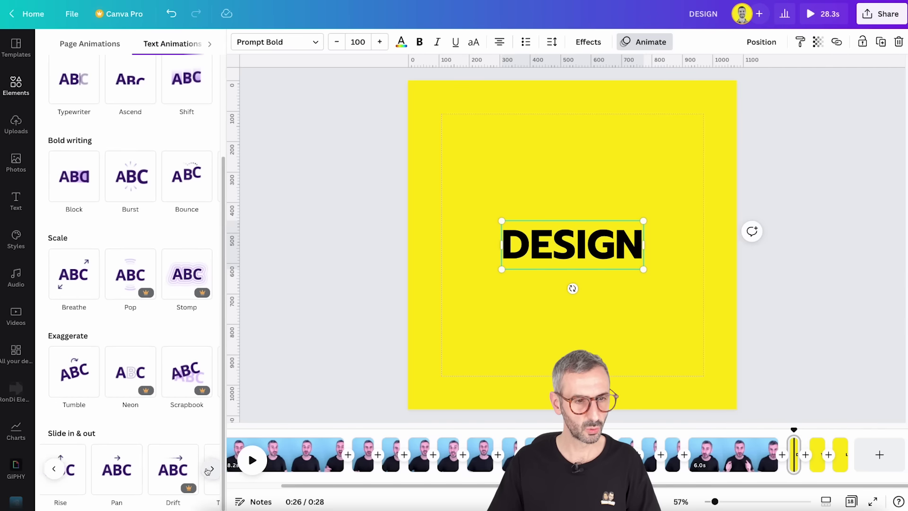
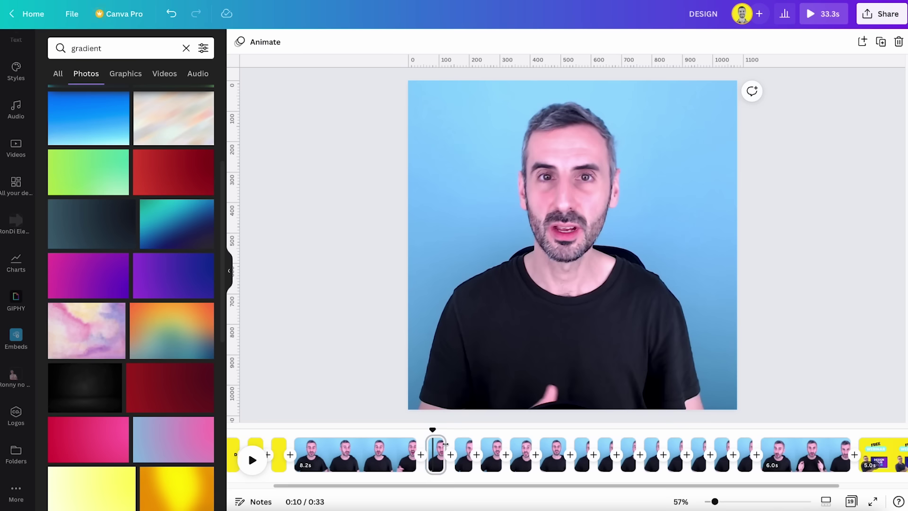
# Copy all the elements of the FREE WEBINAR page at the end of the video, including the portrait and laptop mockup
pyautogui.click(515, 304)
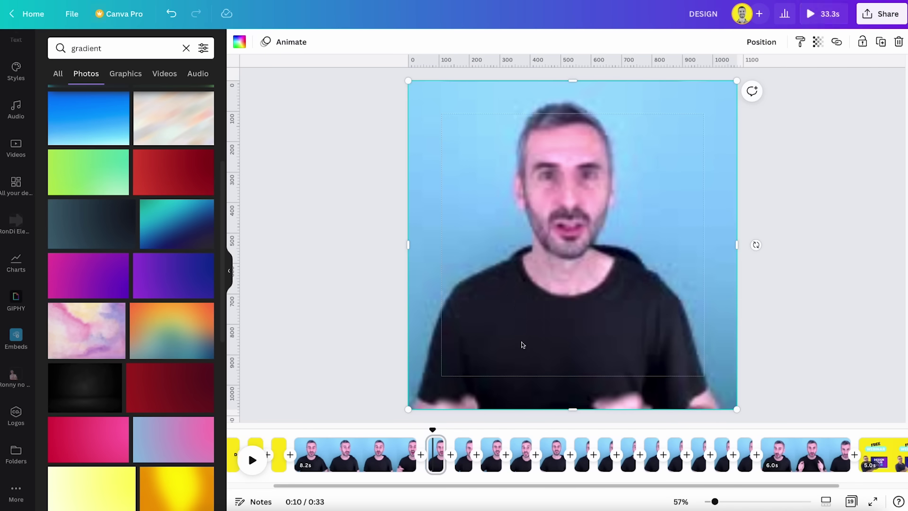
pyautogui.moveTo(520, 484); pyautogui.dragTo(599, 486)
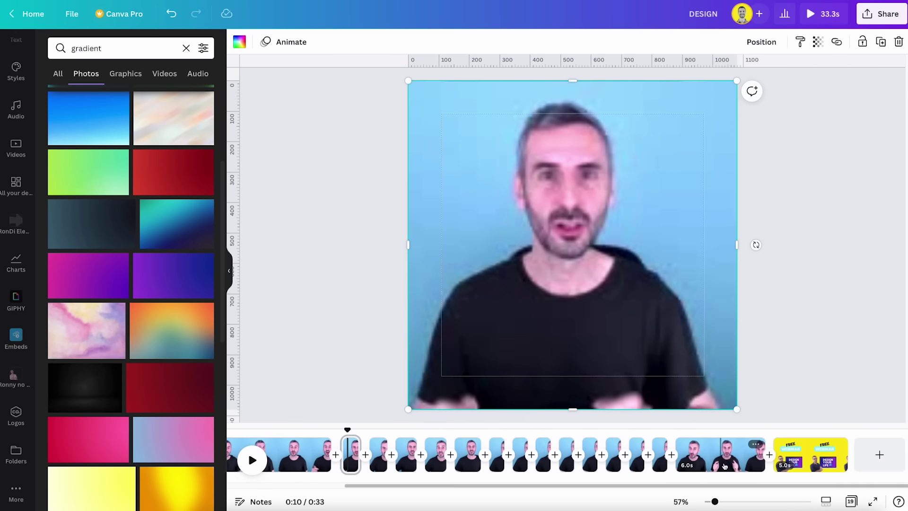
pyautogui.click(826, 466)
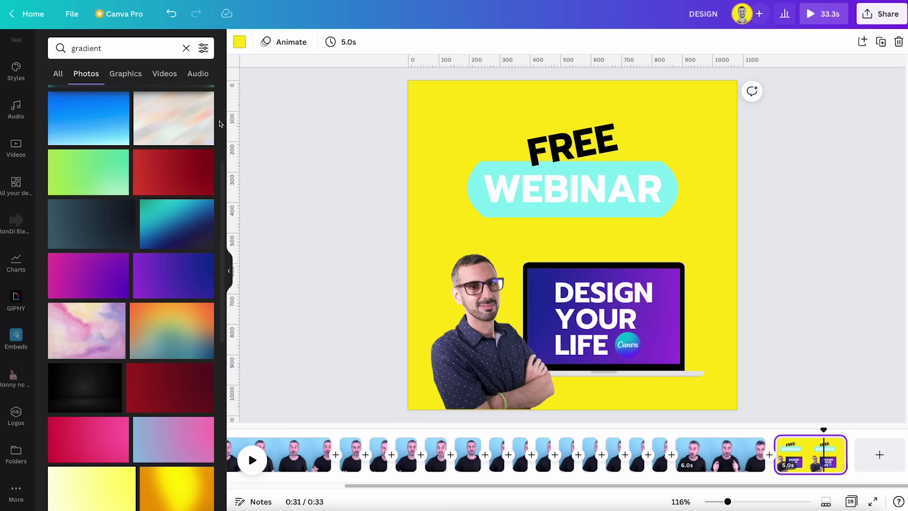
pyautogui.moveTo(361, 106); pyautogui.dragTo(731, 390)
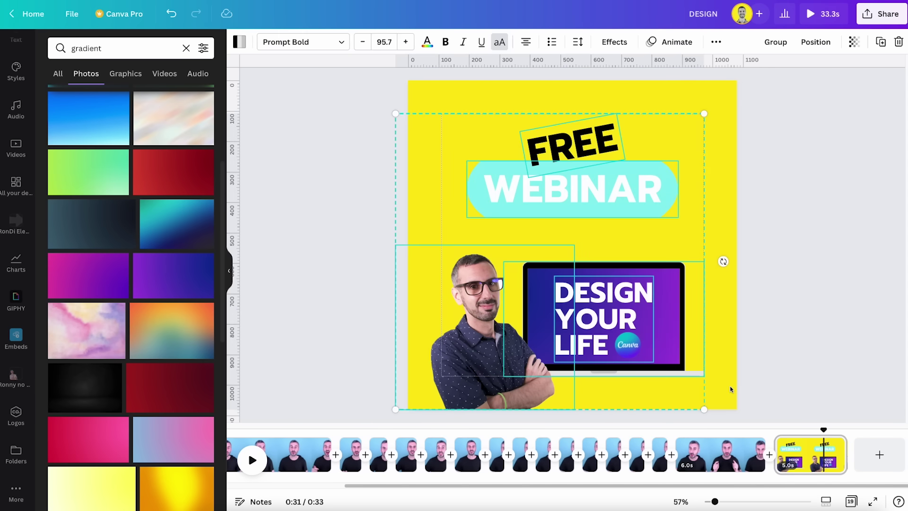
pyautogui.rightClick(661, 337)
pyautogui.click(684, 350)
# Paste the copied webinar elements onto the short talking-head clip that follows the 8.2 s clip
pyautogui.moveTo(752, 486); pyautogui.dragTo(625, 486)
pyautogui.click(492, 451)
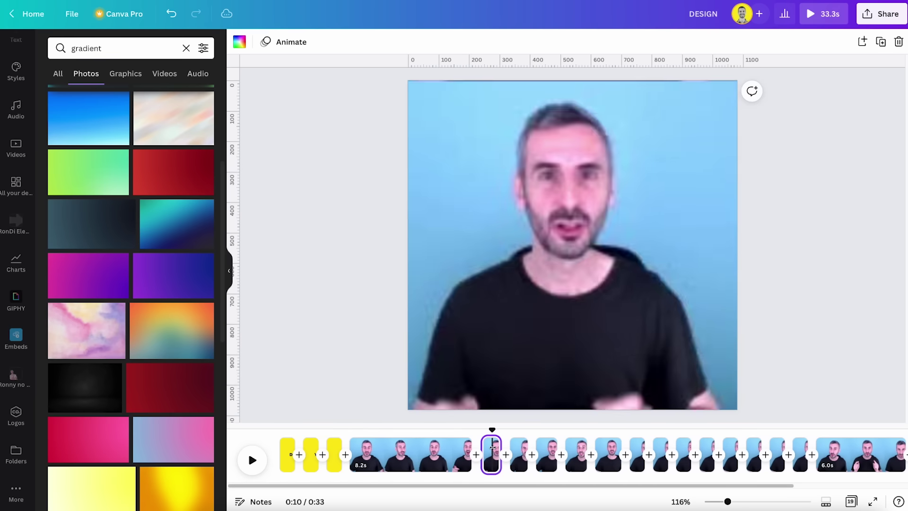
pyautogui.click(564, 130)
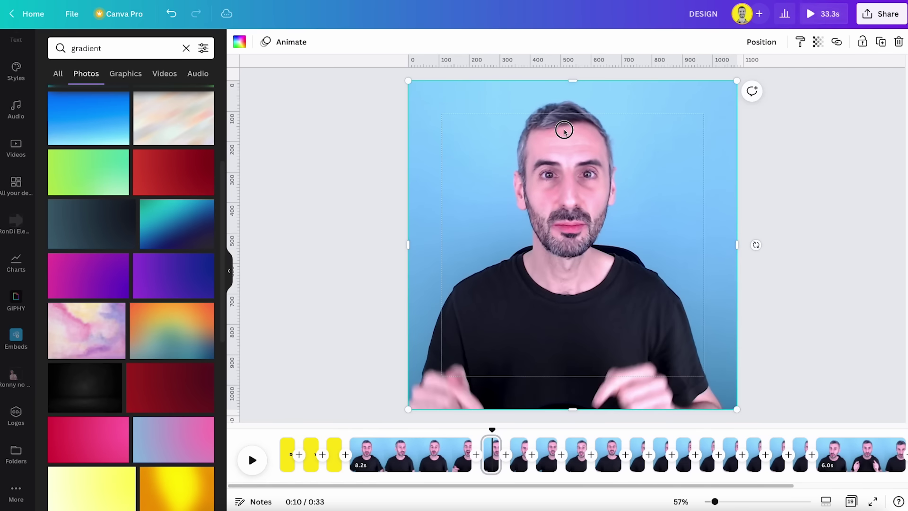
pyautogui.hotkey('ctrl', 'v')
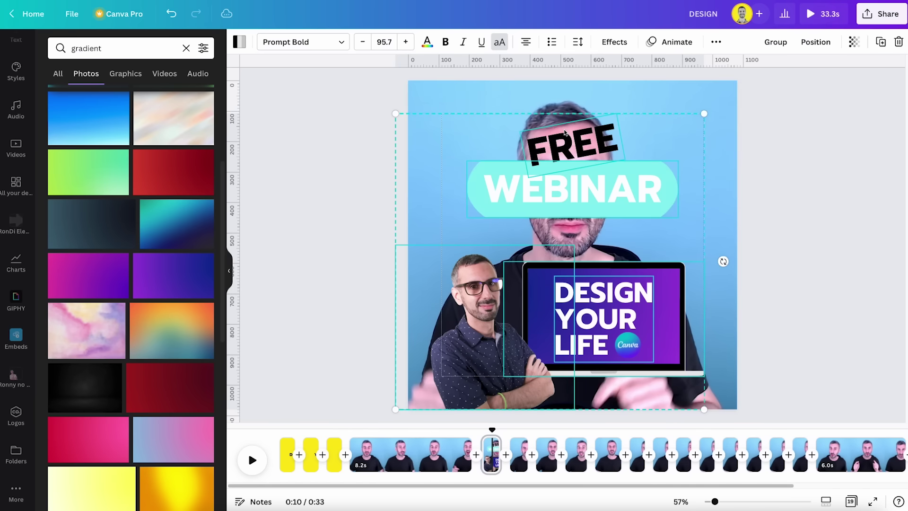
pyautogui.click(774, 159)
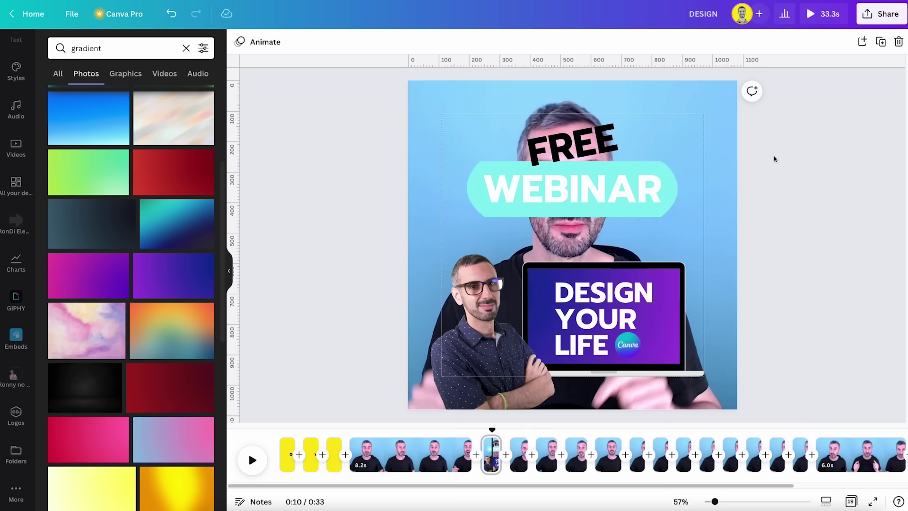
# Add a single-cell grid that covers the talking-head video behind the pasted webinar elements
pyautogui.click(724, 101)
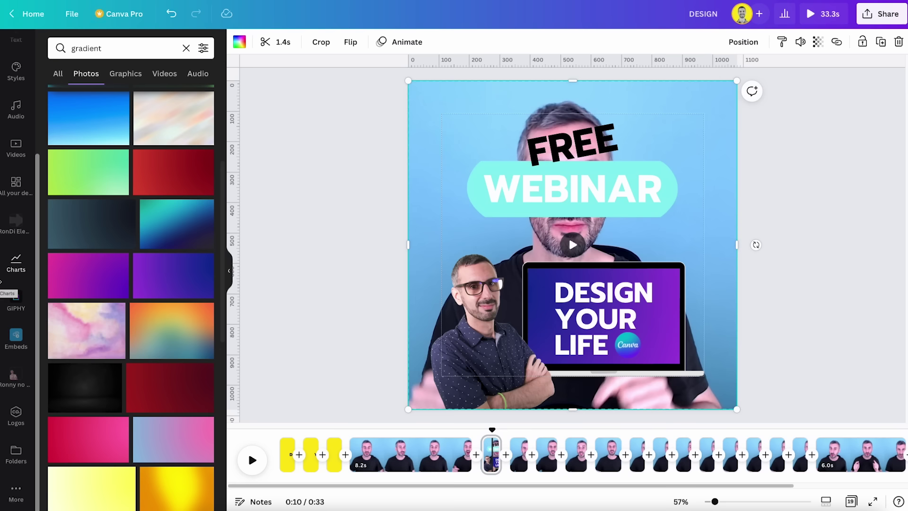
pyautogui.scroll(4, 27, 109)
pyautogui.click(21, 80)
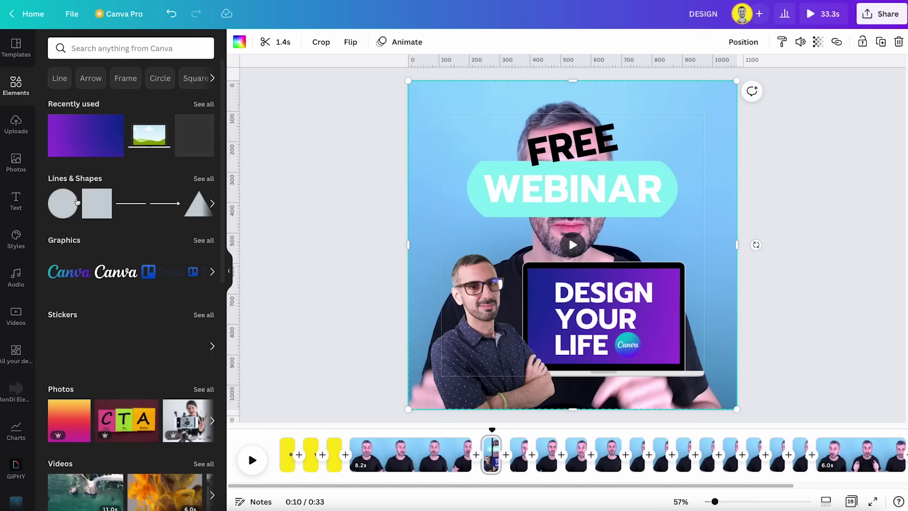
pyautogui.scroll(-10, 83, 317)
pyautogui.click(81, 486)
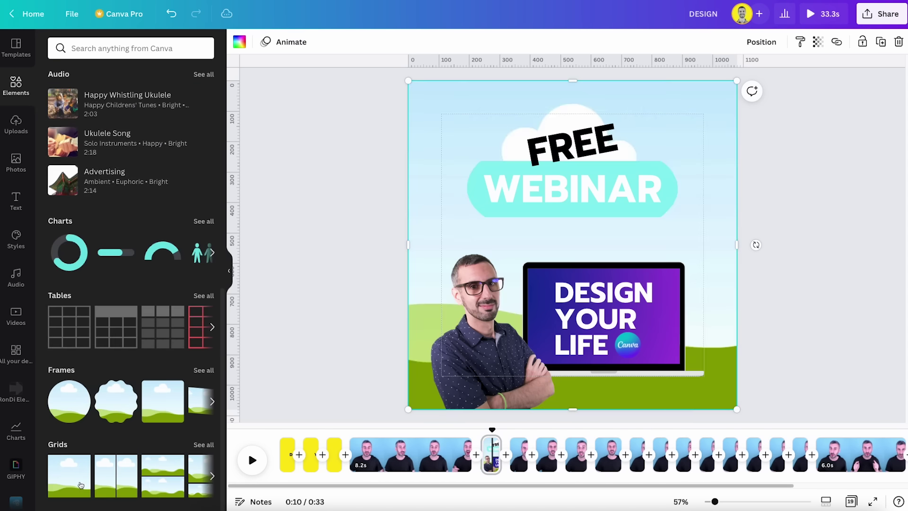
# Fill the background grid behind the webinar elements with the yellow document color
pyautogui.click(243, 44)
pyautogui.click(118, 133)
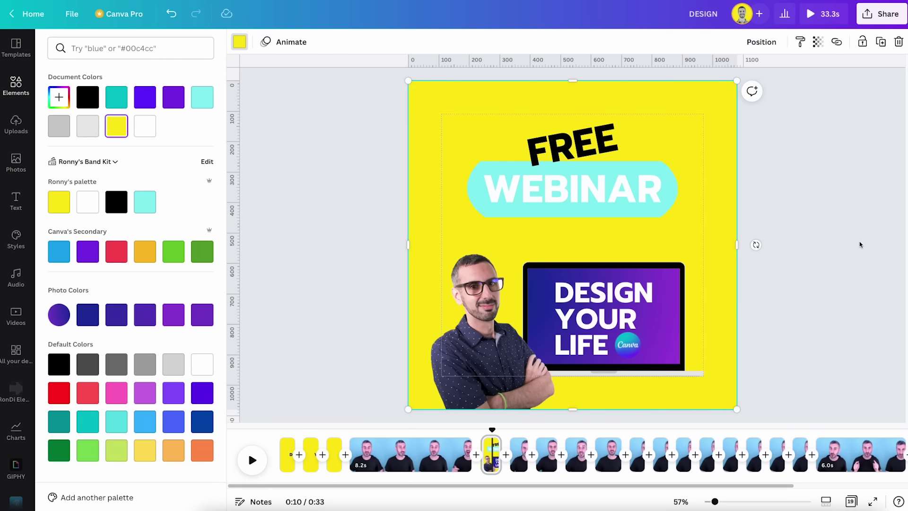
pyautogui.press('Escape')
# Play the video from near the end of the 8.2 s clip through the yellow webinar clip
pyautogui.click(477, 434)
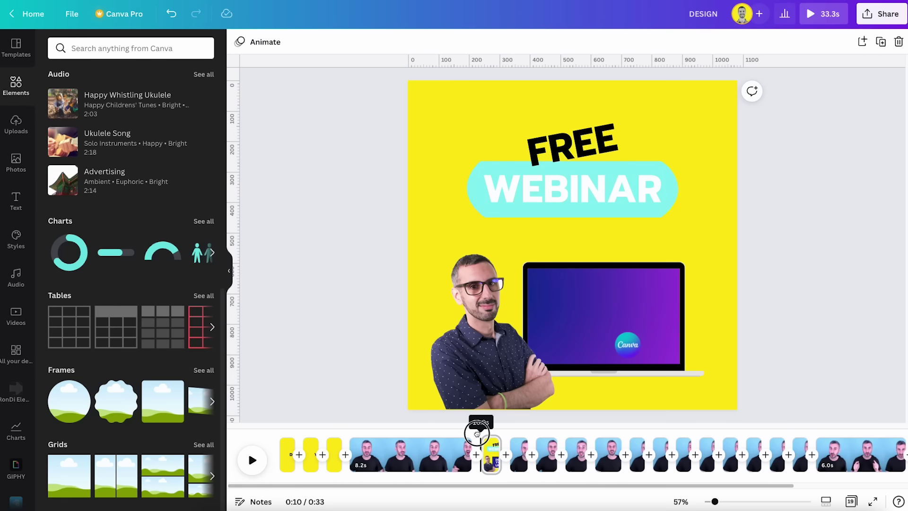
pyautogui.moveTo(477, 433); pyautogui.dragTo(464, 437)
pyautogui.press('space')
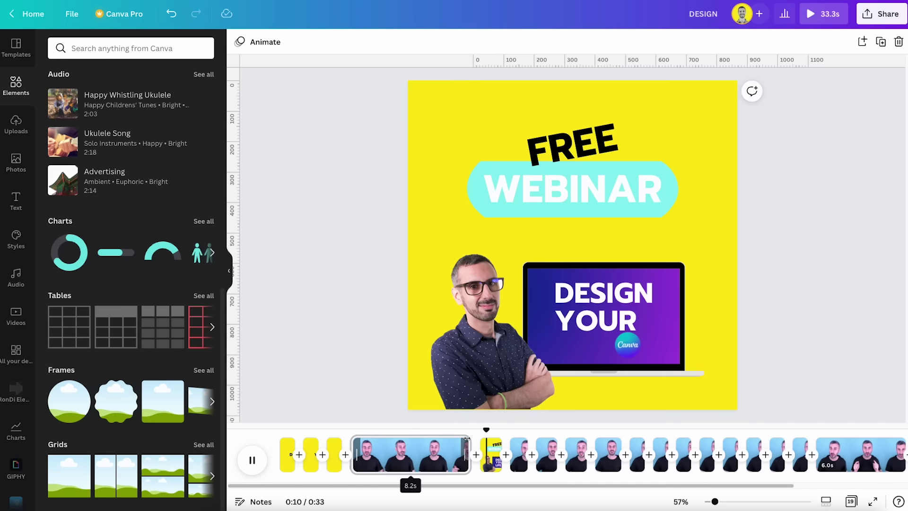
pyautogui.press('space')
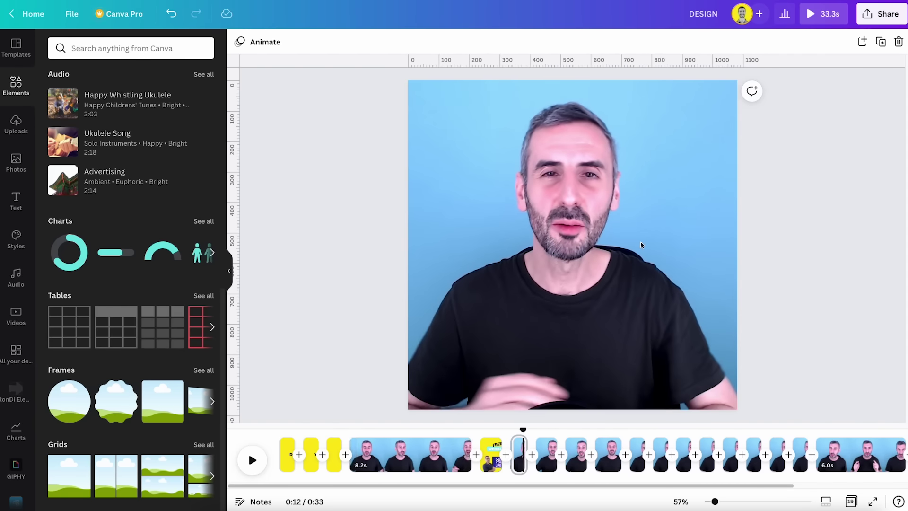
# Play the video from the start of the yellow webinar clip through the short talking-head clips that follow
pyautogui.moveTo(523, 431); pyautogui.dragTo(499, 441)
pyautogui.click(441, 281)
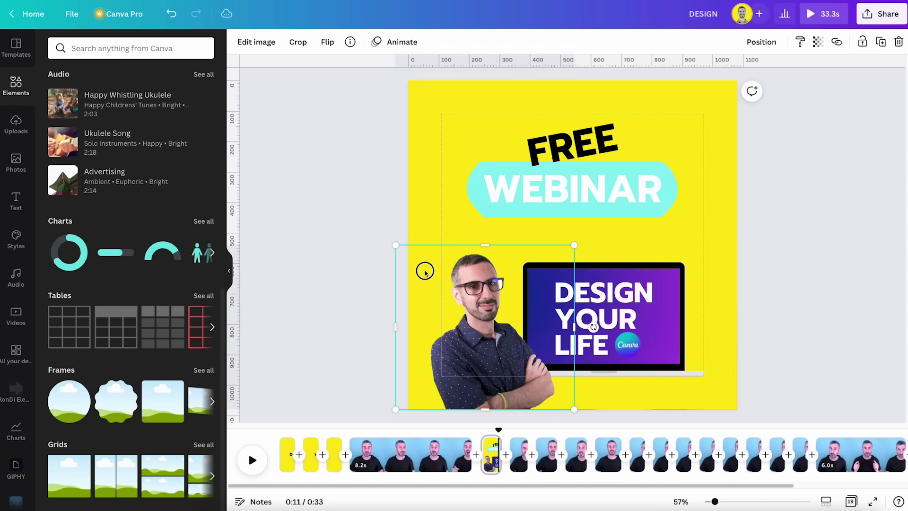
pyautogui.click(414, 200)
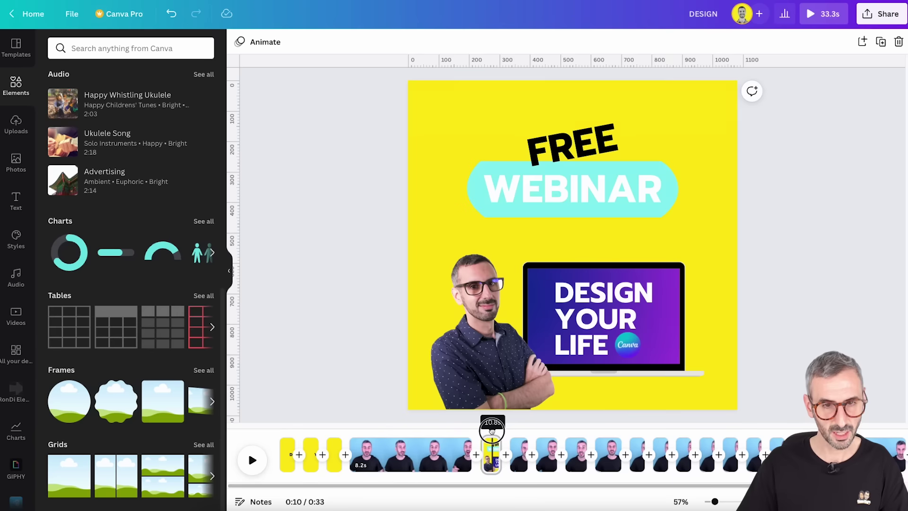
pyautogui.moveTo(492, 430); pyautogui.dragTo(484, 430)
pyautogui.press('space')
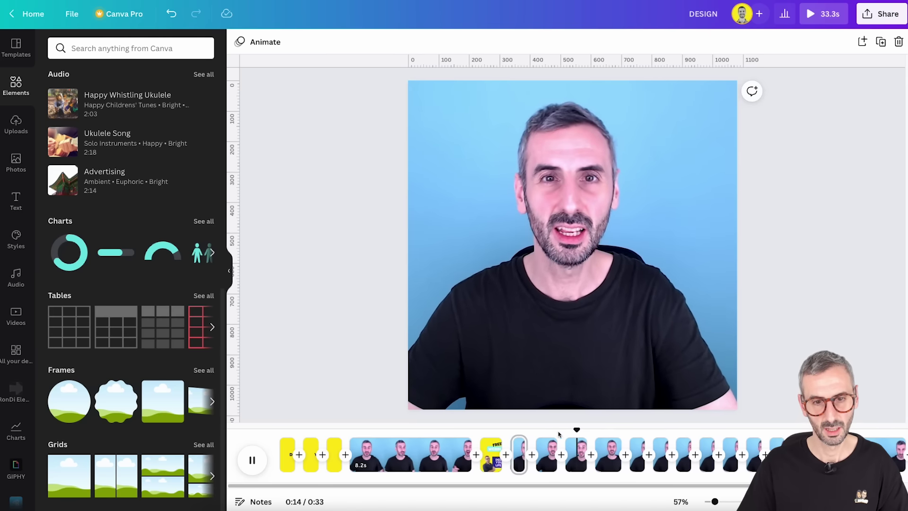
pyautogui.press('space')
pyautogui.moveTo(582, 431); pyautogui.dragTo(543, 433)
# Delete the 5.0 s yellow FREE WEBINAR page at the end of the video
pyautogui.moveTo(531, 487); pyautogui.dragTo(696, 489)
pyautogui.click(828, 450)
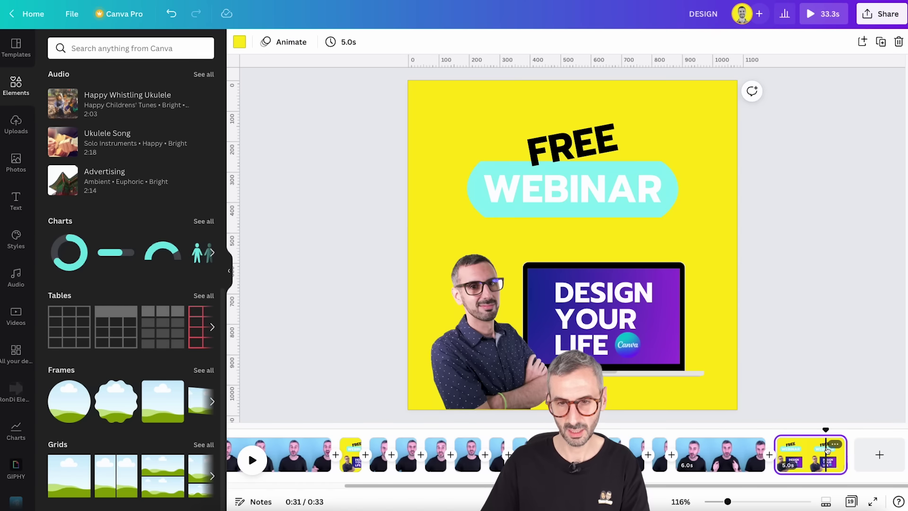
pyautogui.press('Delete')
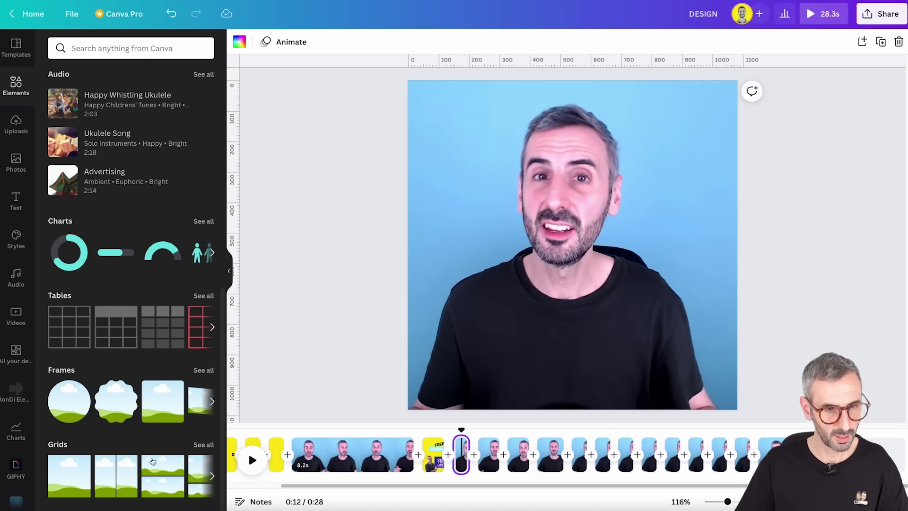
# Play the talking-head clips after the yellow webinar clip and return to the start of the third one
pyautogui.click(249, 473)
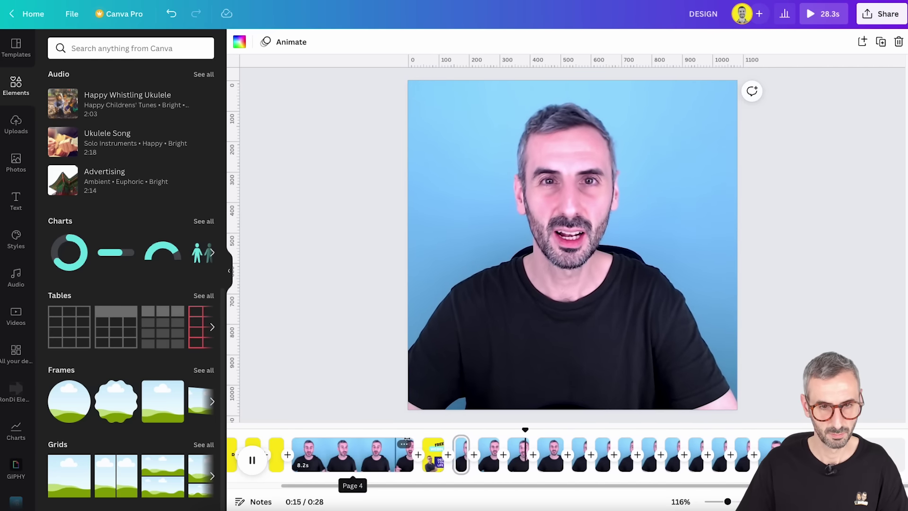
pyautogui.press('space')
pyautogui.moveTo(537, 428); pyautogui.dragTo(513, 431)
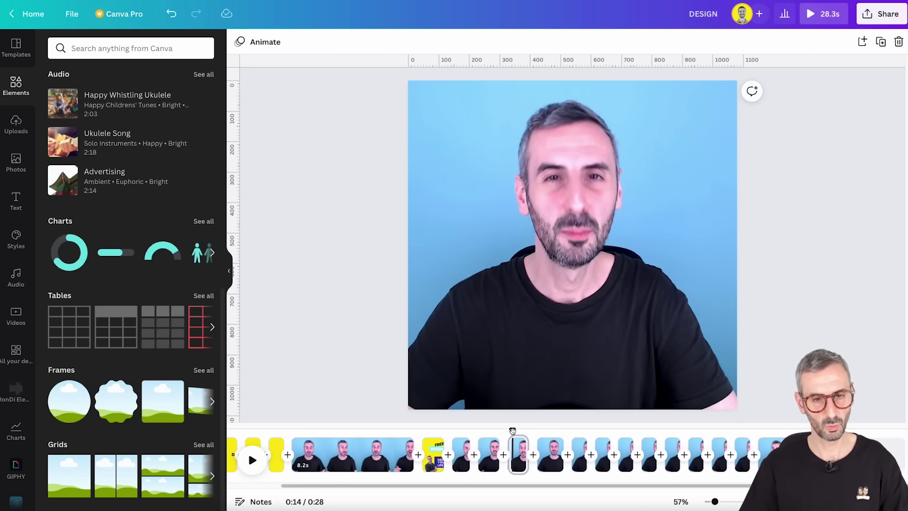
pyautogui.click(555, 349)
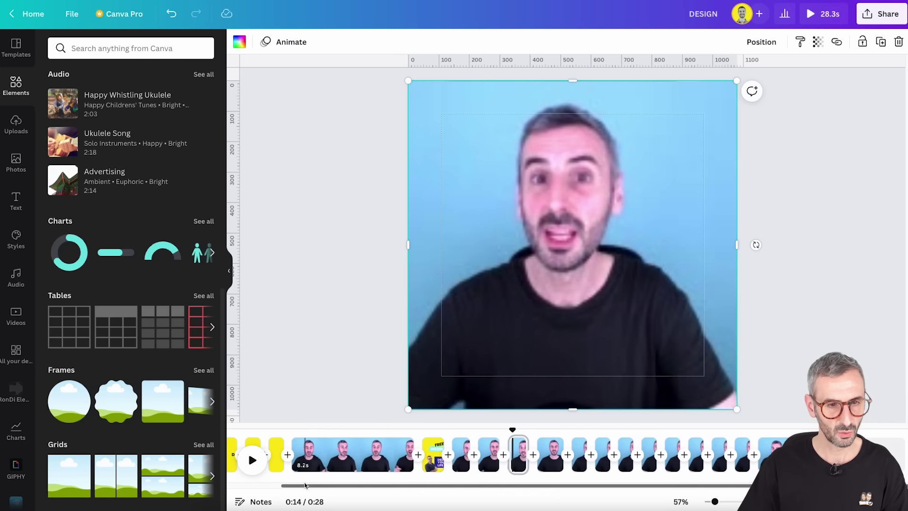
# Copy the LIFE text from its 0.6 s yellow page and paste it onto the third talking-head clip after the webinar clip
pyautogui.hscroll(-3, 333, 466)
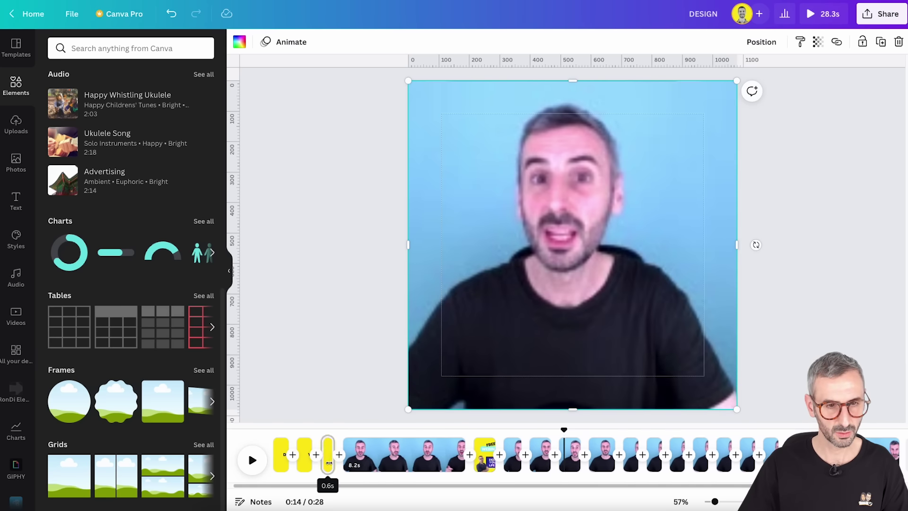
pyautogui.click(328, 462)
pyautogui.click(581, 251)
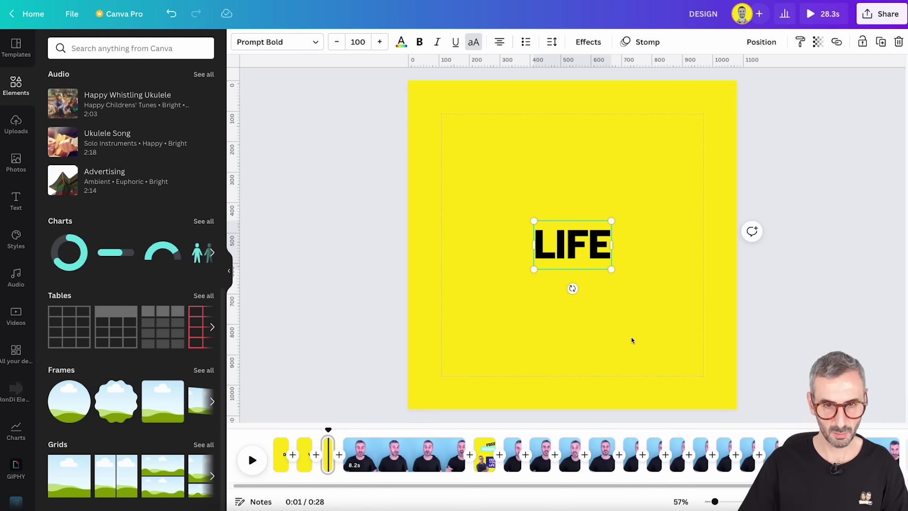
pyautogui.click(542, 466)
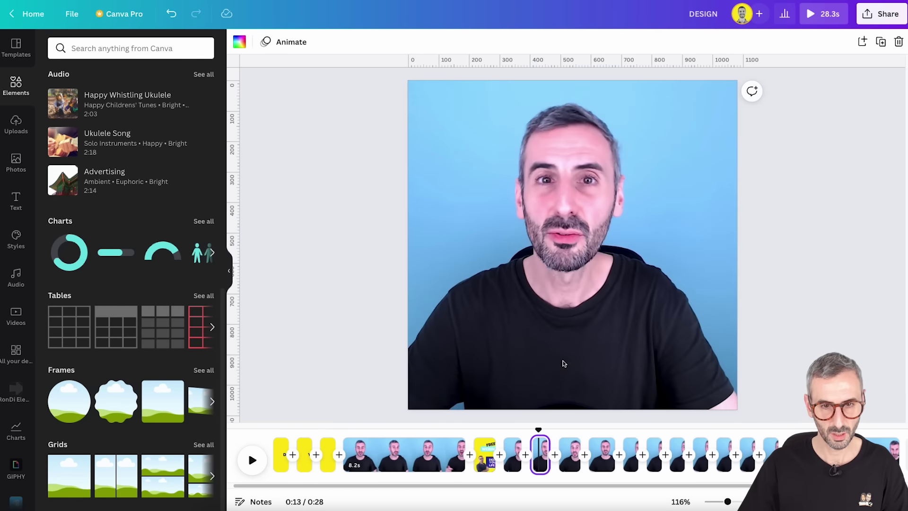
pyautogui.click(255, 459)
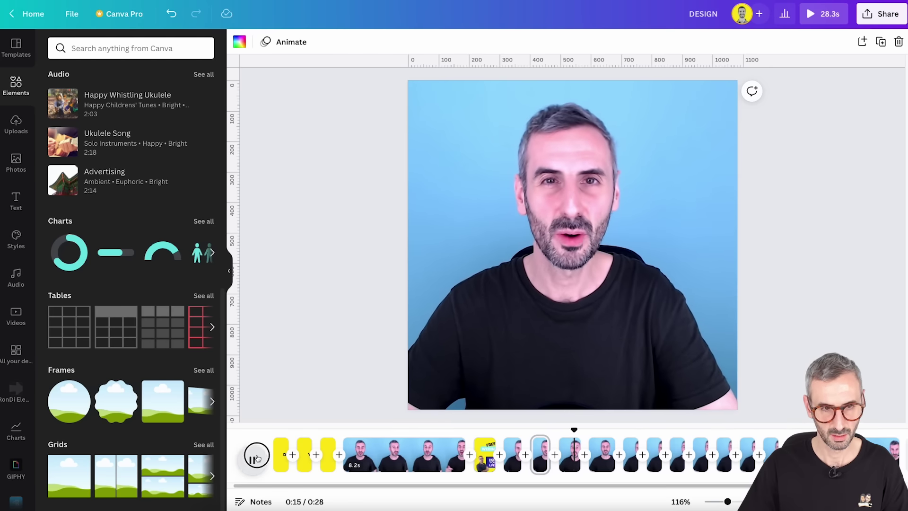
pyautogui.click(255, 458)
pyautogui.click(569, 451)
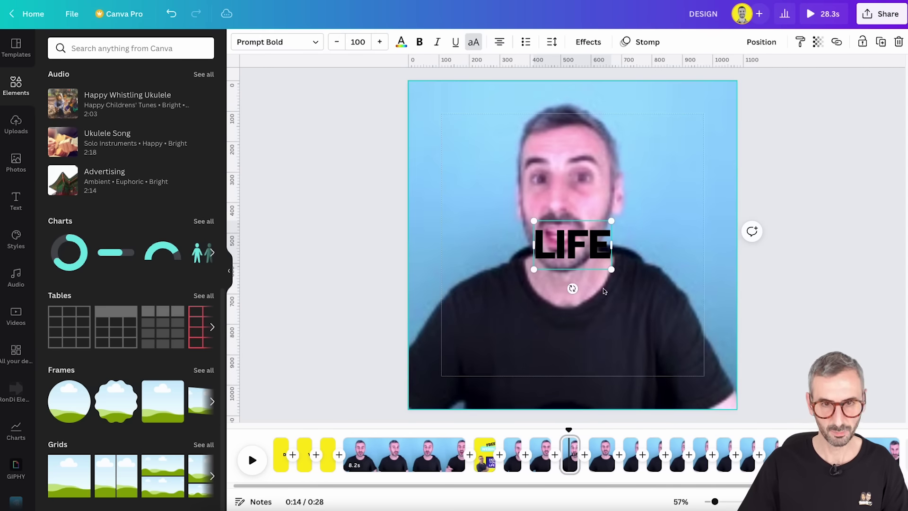
# Recolor the pasted LIFE text with the yellow document color and move it down over the speaker's black shirt
pyautogui.click(402, 42)
pyautogui.click(115, 125)
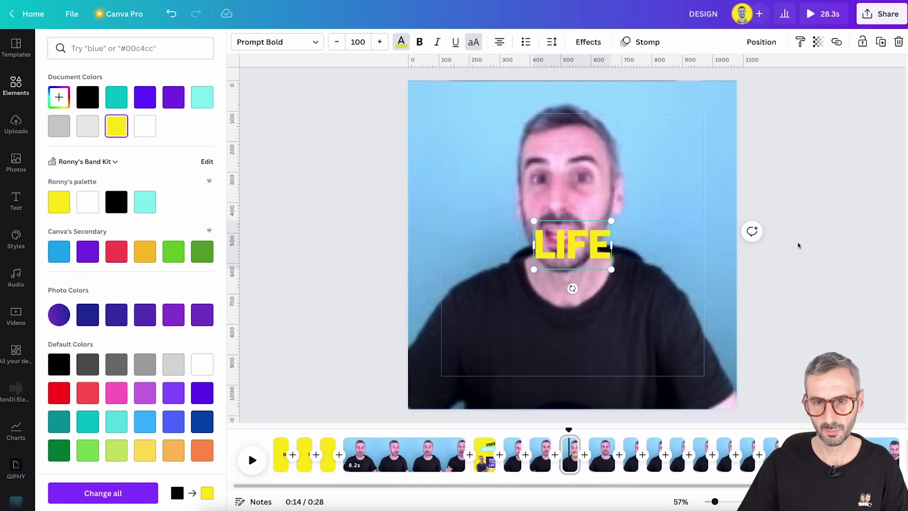
pyautogui.press('Escape')
pyautogui.click(578, 251)
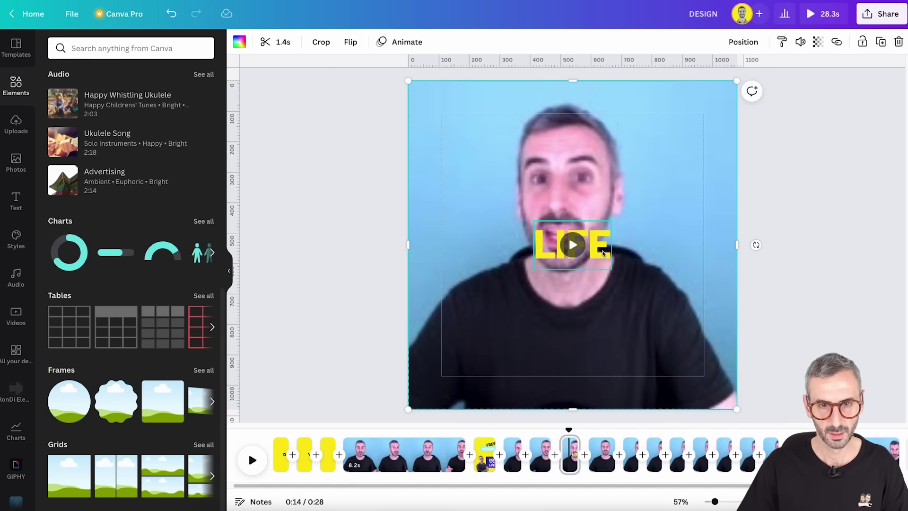
pyautogui.moveTo(579, 253); pyautogui.dragTo(534, 349)
# Left-align the yellow text, replace it with BEGINNER, and widen its box to about 643 so the word fits on one line
pyautogui.press('Return')
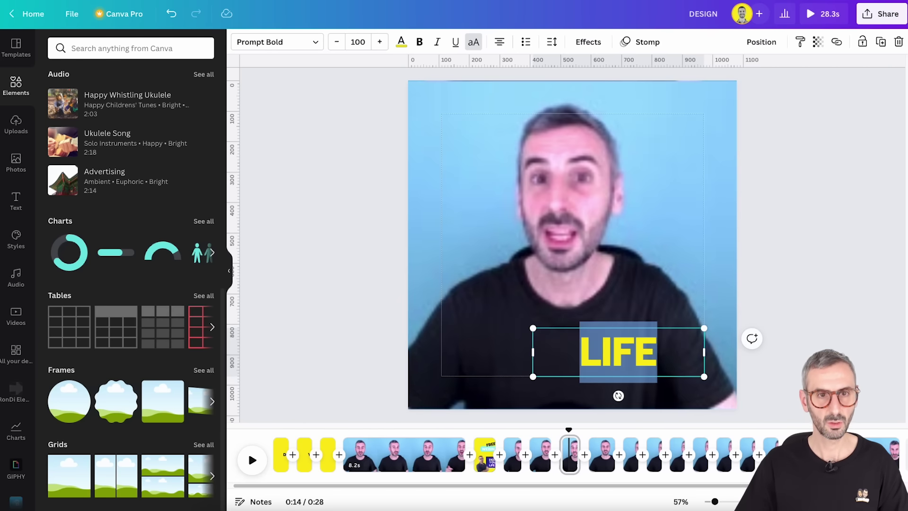
pyautogui.click(504, 45)
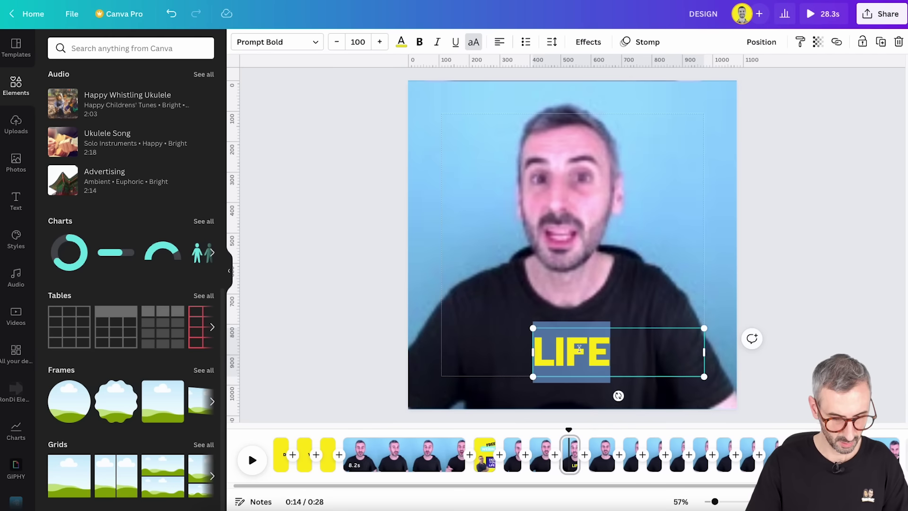
pyautogui.write('BEGINNER')
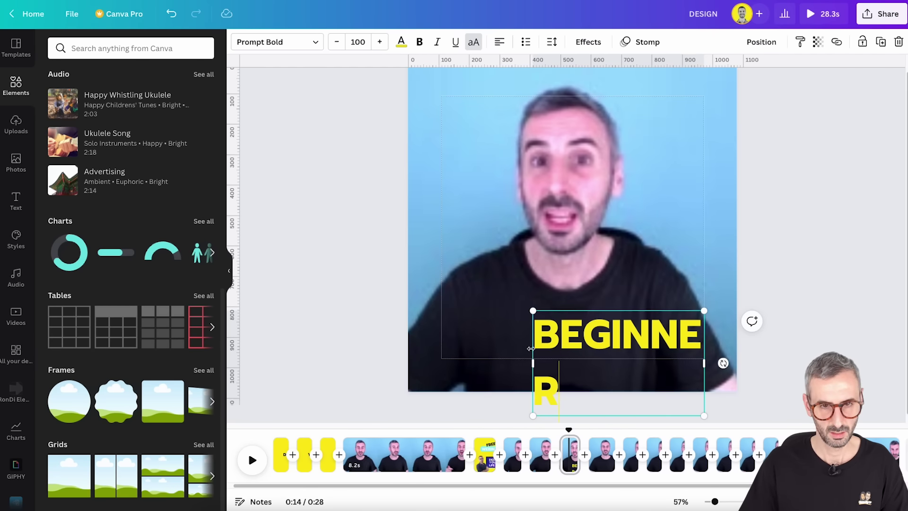
pyautogui.moveTo(533, 364); pyautogui.dragTo(508, 362)
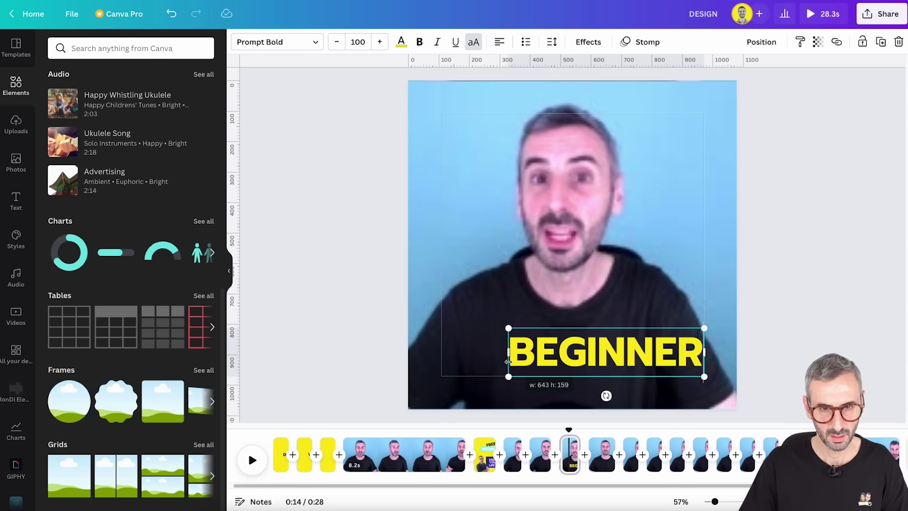
pyautogui.click(568, 236)
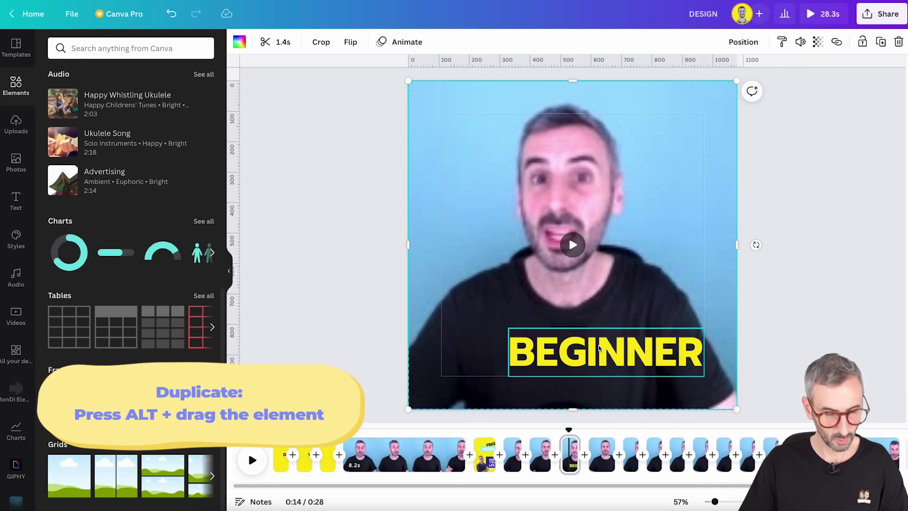
# Duplicate the BEGINNER text directly above itself and change the copy to FREE
pyautogui.moveTo(599, 348); pyautogui.dragTo(598, 310)
pyautogui.doubleClick(597, 309)
pyautogui.write('FREE')
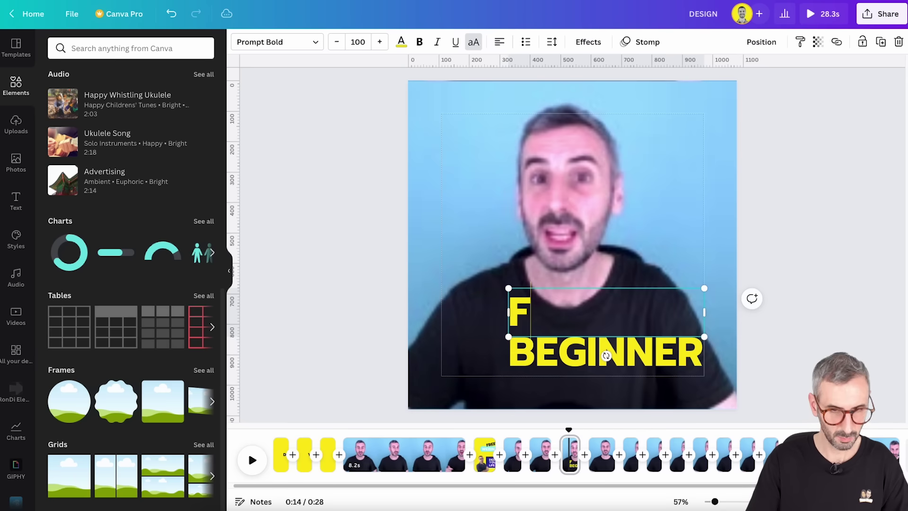
pyautogui.click(809, 191)
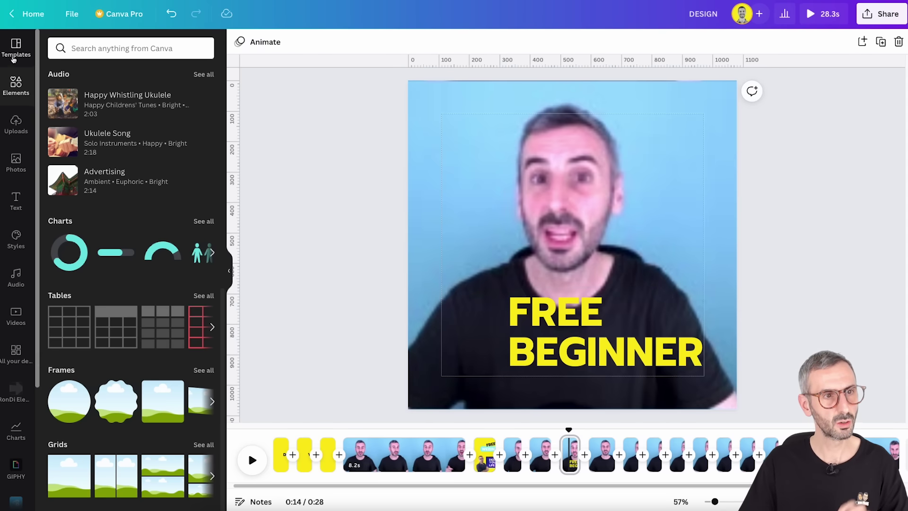
# Search the elements for "check box sticker" and narrow the results to graphics
pyautogui.click(78, 48)
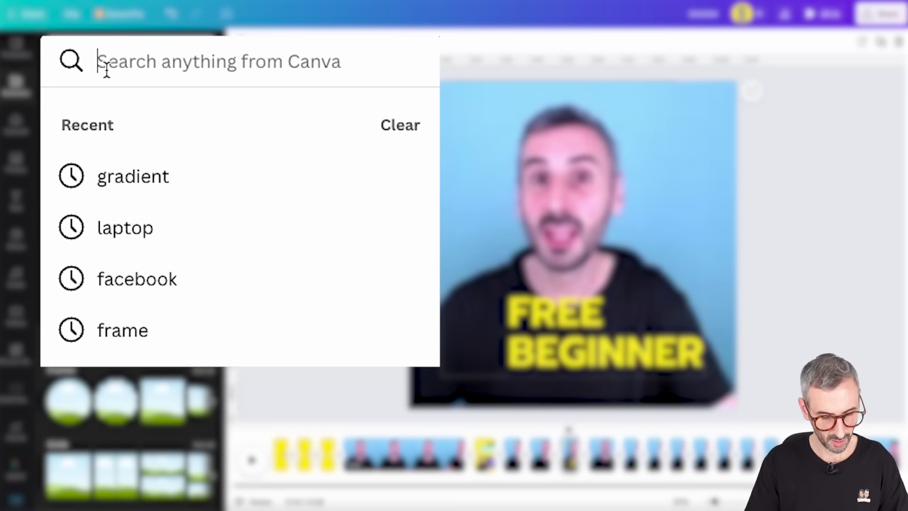
pyautogui.write('check ')
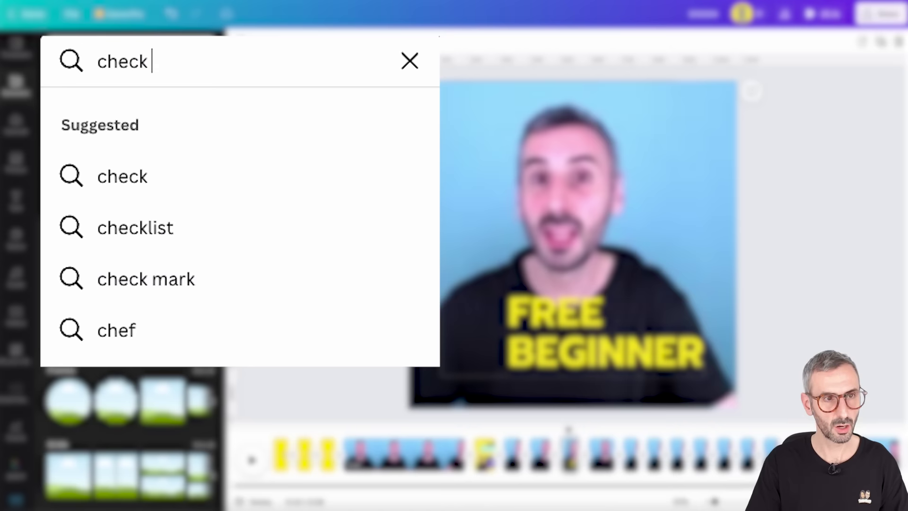
pyautogui.write('box sticker')
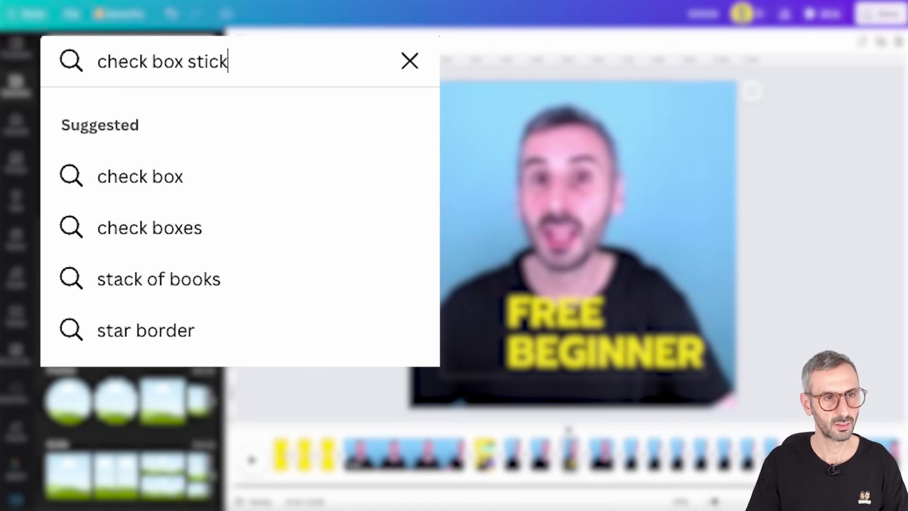
pyautogui.press('Return')
pyautogui.scroll(-3, 174, 198)
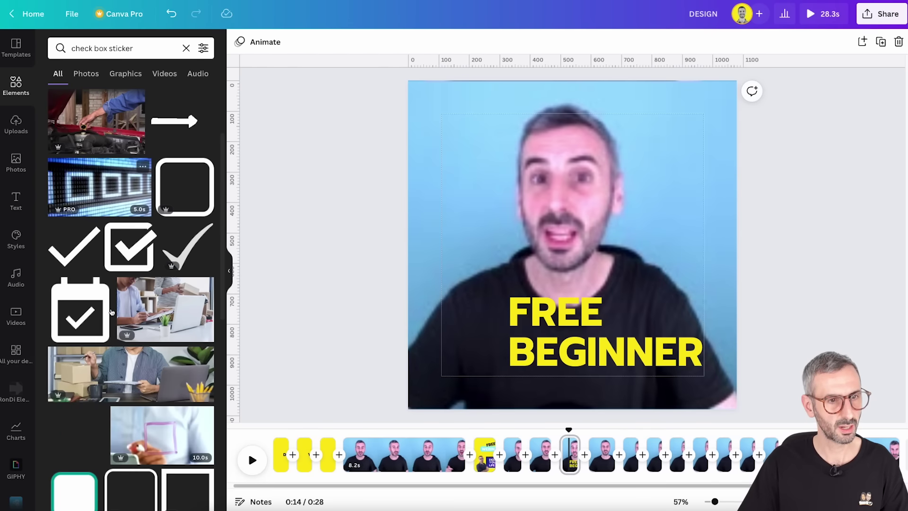
pyautogui.scroll(-5, 175, 198)
pyautogui.scroll(1, 123, 399)
pyautogui.scroll(3, 122, 398)
pyautogui.click(125, 73)
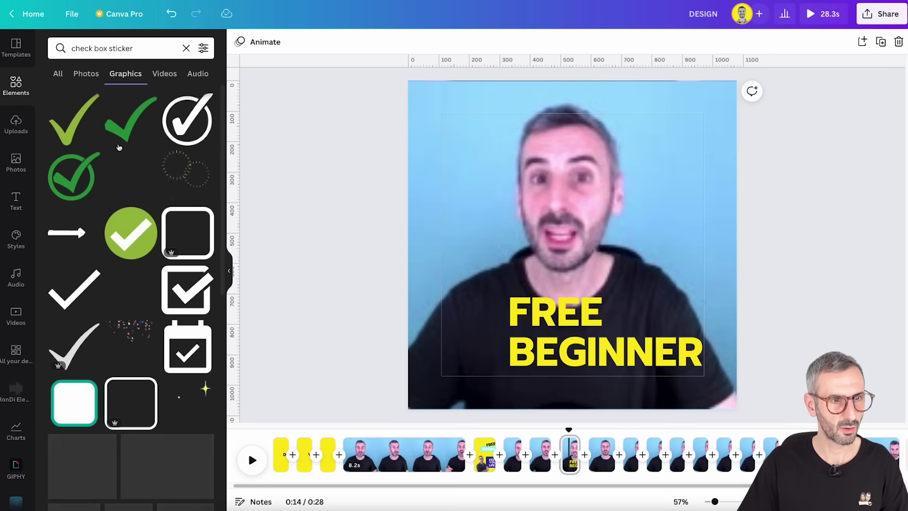
pyautogui.scroll(-1, 127, 189)
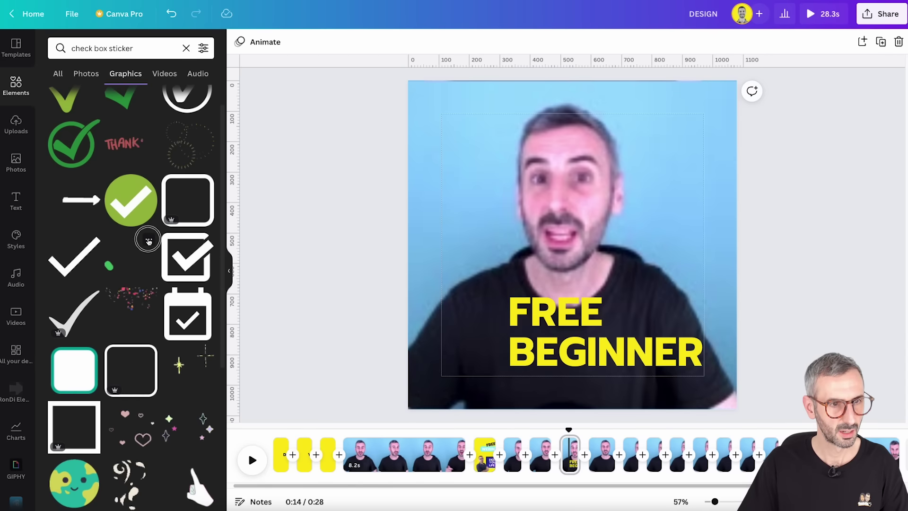
# Find stickers similar to Green Clean Check and add the plain teal check mark to the clip
pyautogui.click(149, 243)
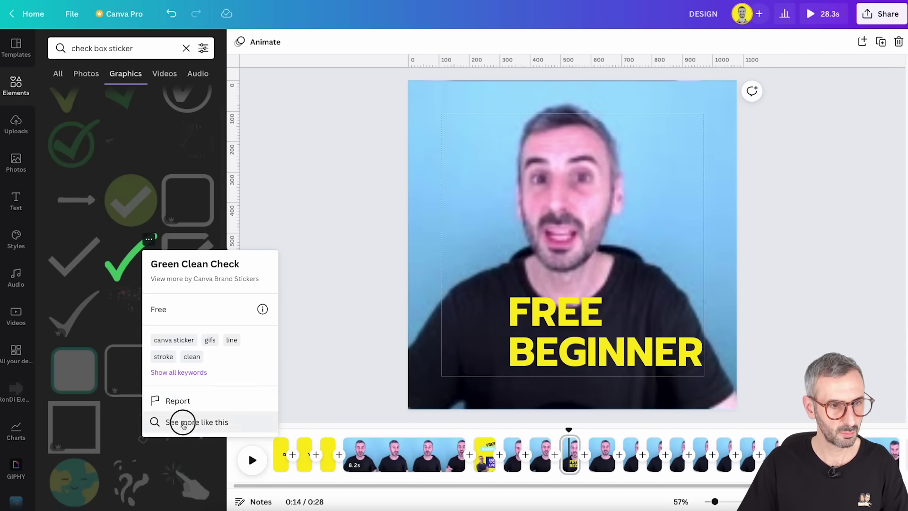
pyautogui.click(183, 422)
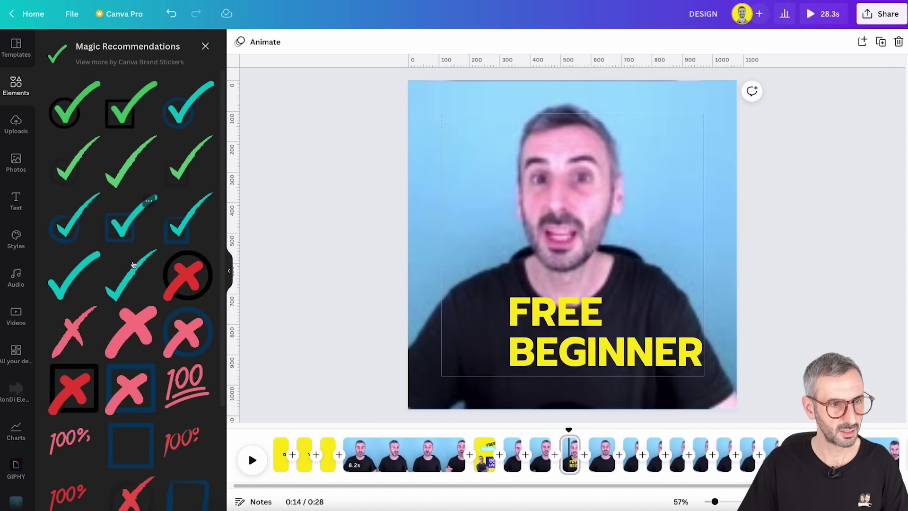
pyautogui.click(67, 288)
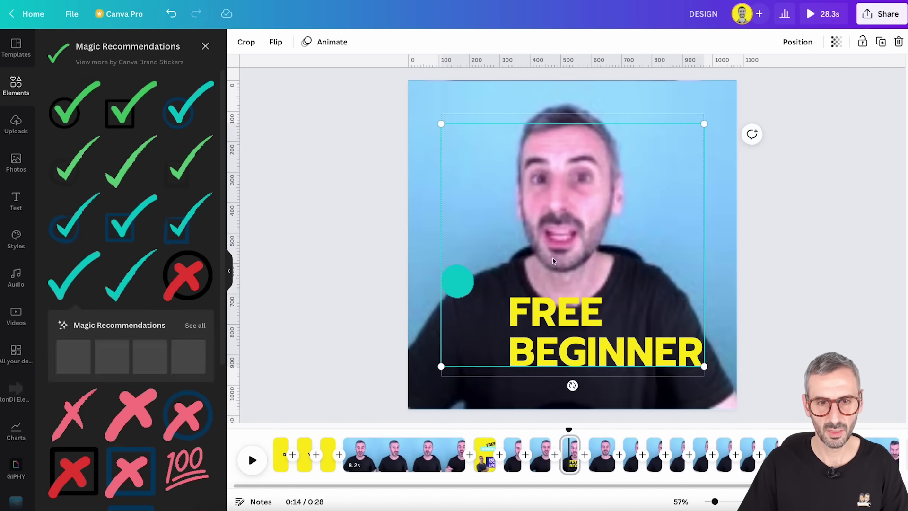
# Shrink the teal check mark to text height beside FREE and place a duplicate beside BEGINNER
pyautogui.moveTo(706, 125); pyautogui.dragTo(483, 315)
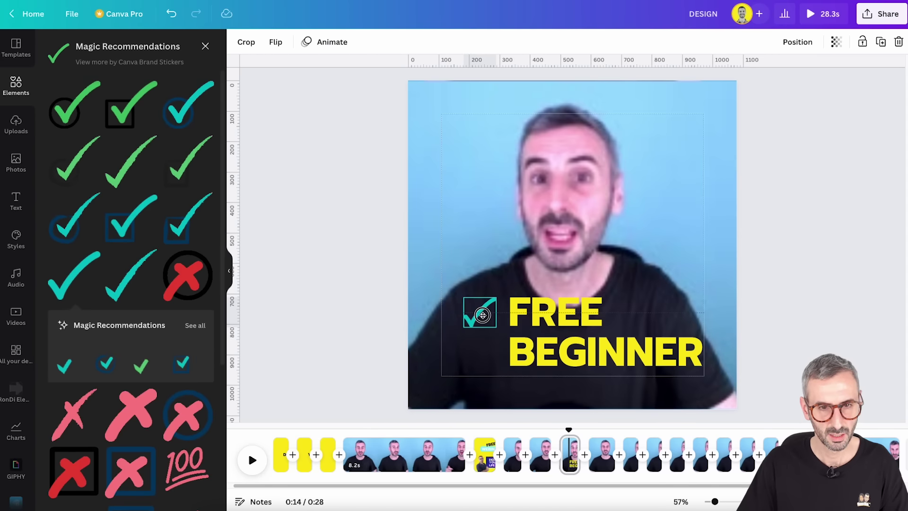
pyautogui.moveTo(482, 315); pyautogui.dragTo(481, 355)
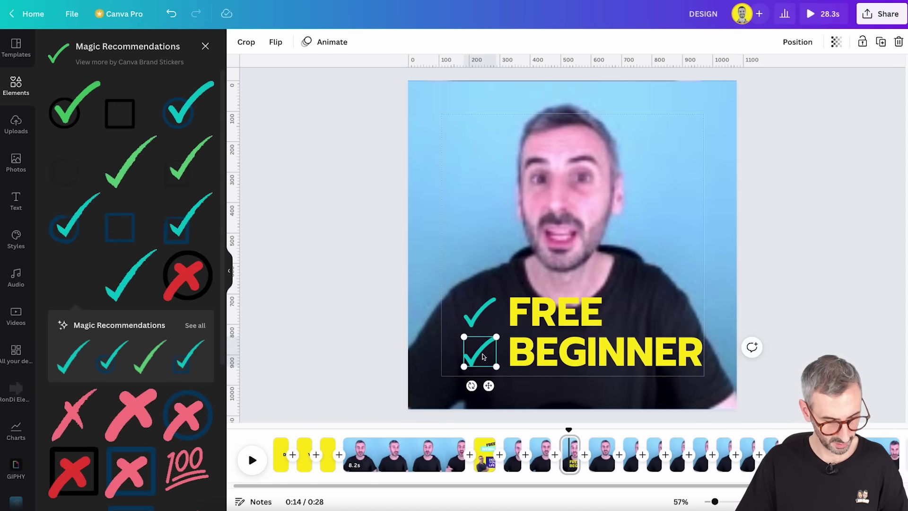
pyautogui.click(343, 260)
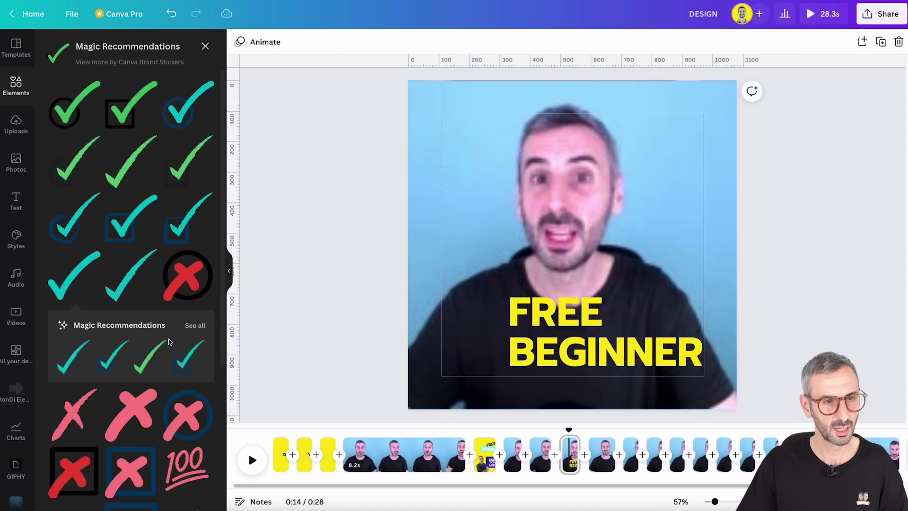
# Leave the similar-sticker recommendations and return to the graphics results for "check box sticker"
pyautogui.scroll(-5, 134, 289)
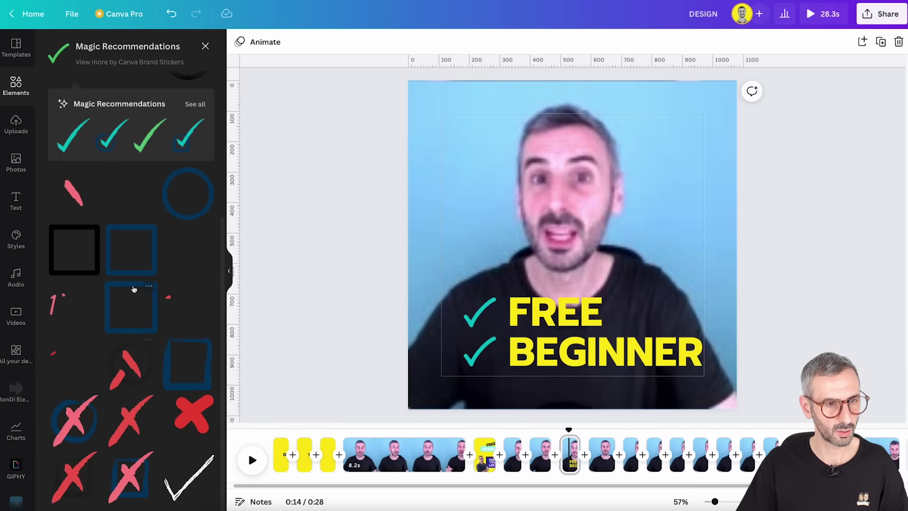
pyautogui.scroll(5, 130, 265)
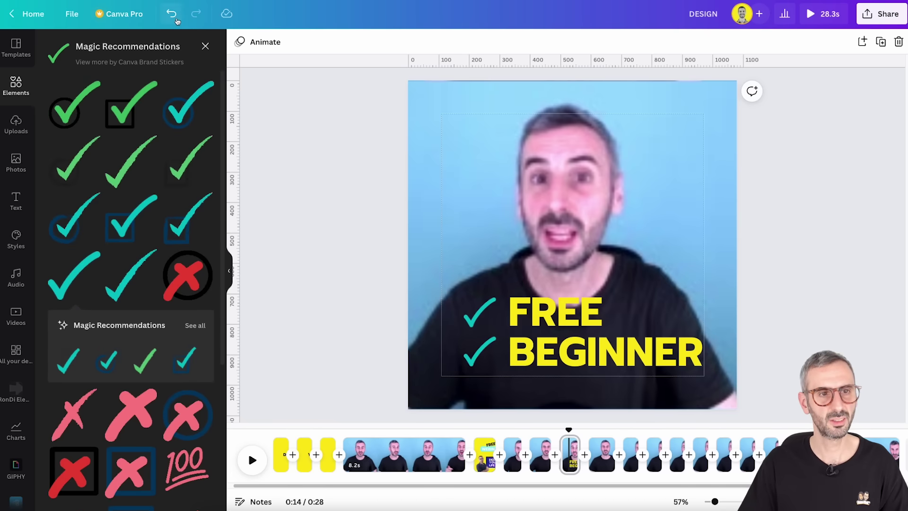
pyautogui.click(205, 45)
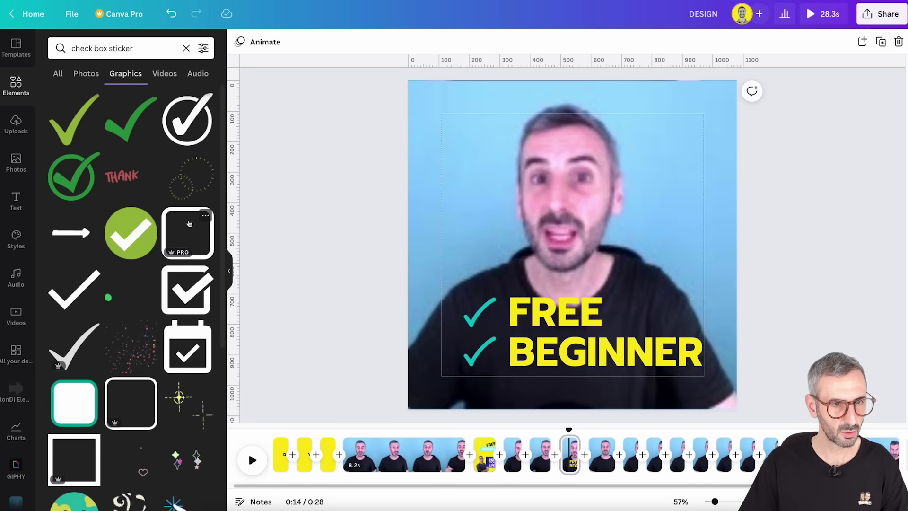
pyautogui.click(131, 403)
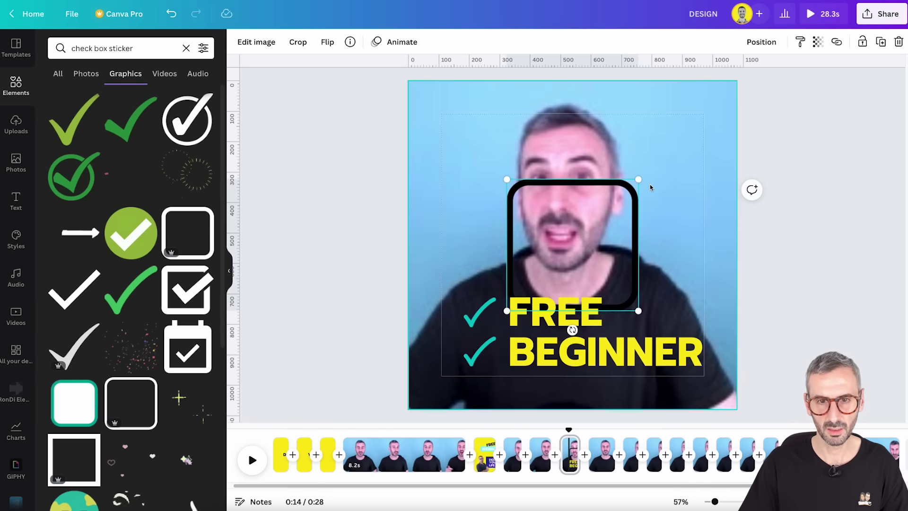
pyautogui.moveTo(638, 179); pyautogui.dragTo(489, 298)
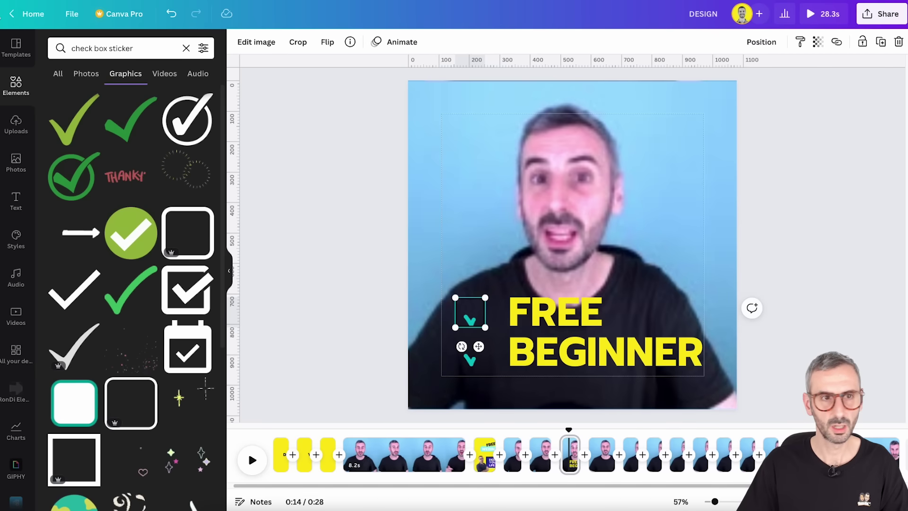
pyautogui.click(466, 310)
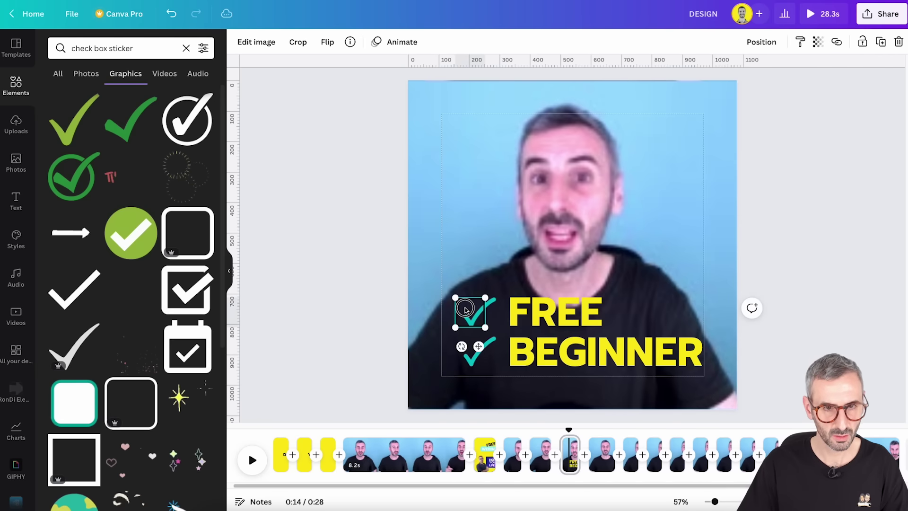
pyautogui.moveTo(466, 310); pyautogui.dragTo(475, 238)
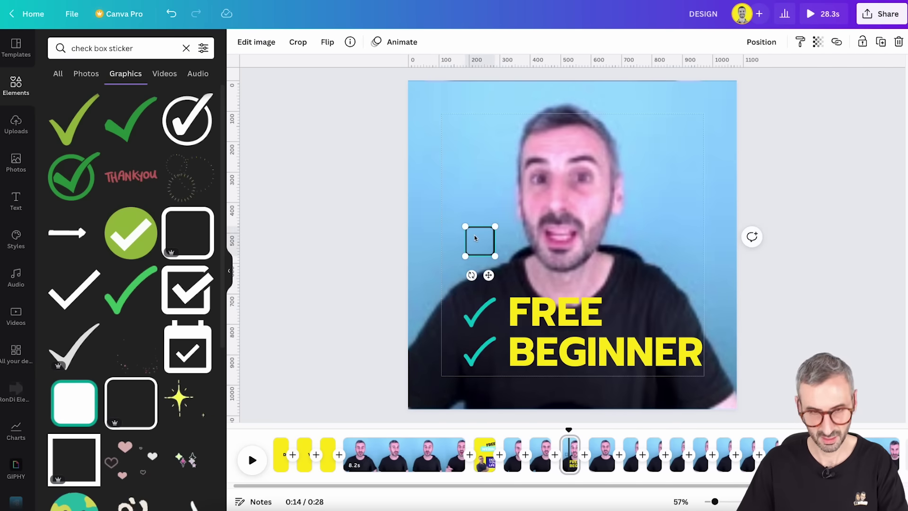
# Add the thicker rounded square outline, colour it yellow and shrink it to fit around the check mark beside FREE
pyautogui.click(207, 220)
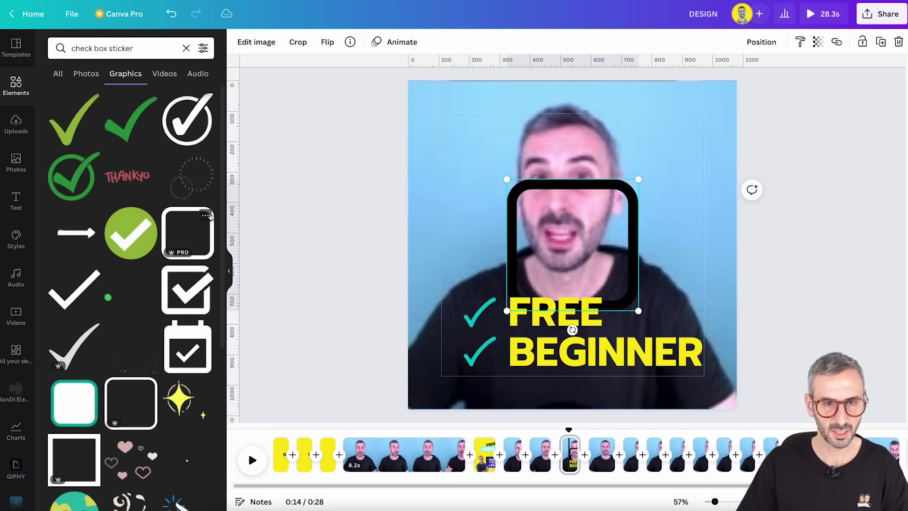
pyautogui.click(240, 41)
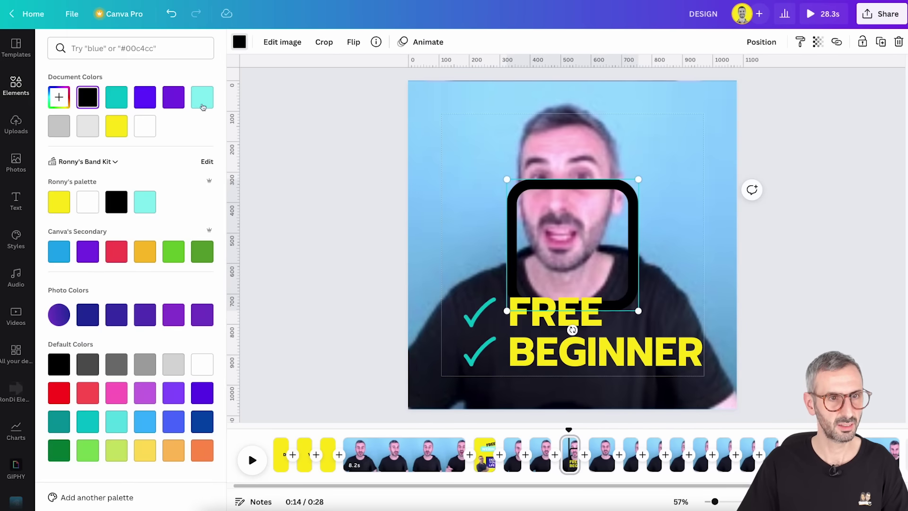
pyautogui.click(108, 132)
pyautogui.moveTo(639, 180); pyautogui.dragTo(472, 310)
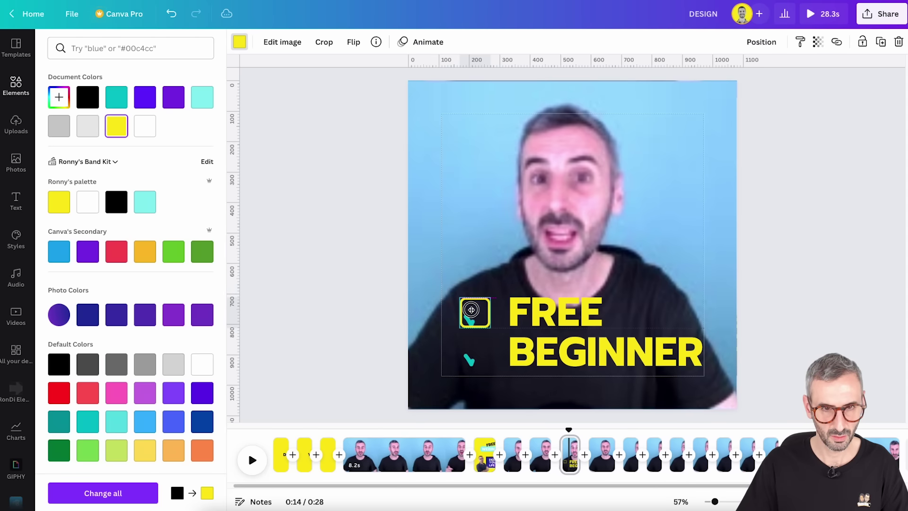
# Send the yellow square behind the teal check mark beside FREE
pyautogui.click(764, 43)
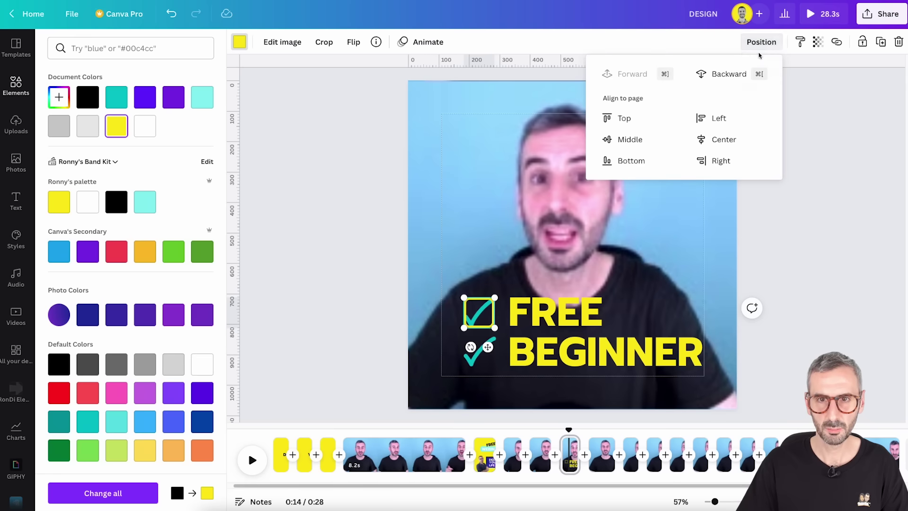
pyautogui.click(817, 270)
pyautogui.click(819, 269)
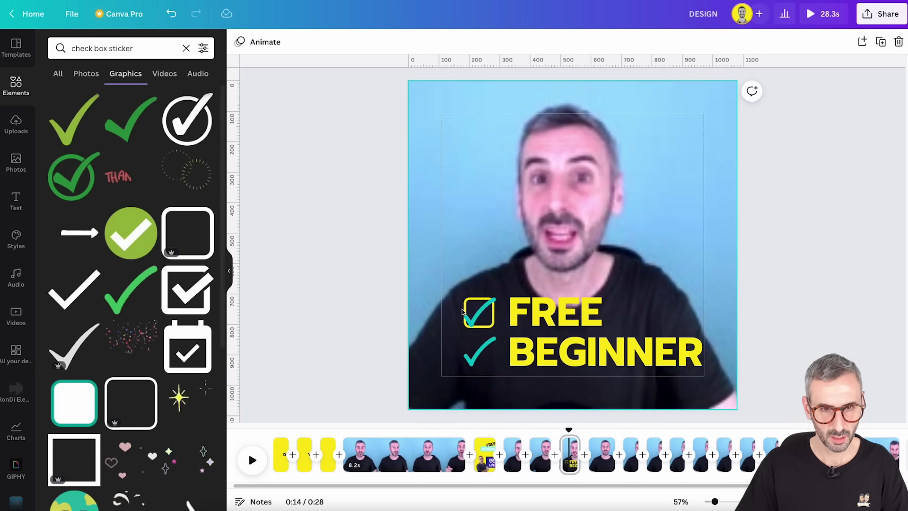
# Enlarge both teal check marks to about 124 by 115 so they extend past the box outline
pyautogui.click(477, 316)
pyautogui.moveTo(497, 299); pyautogui.dragTo(502, 293)
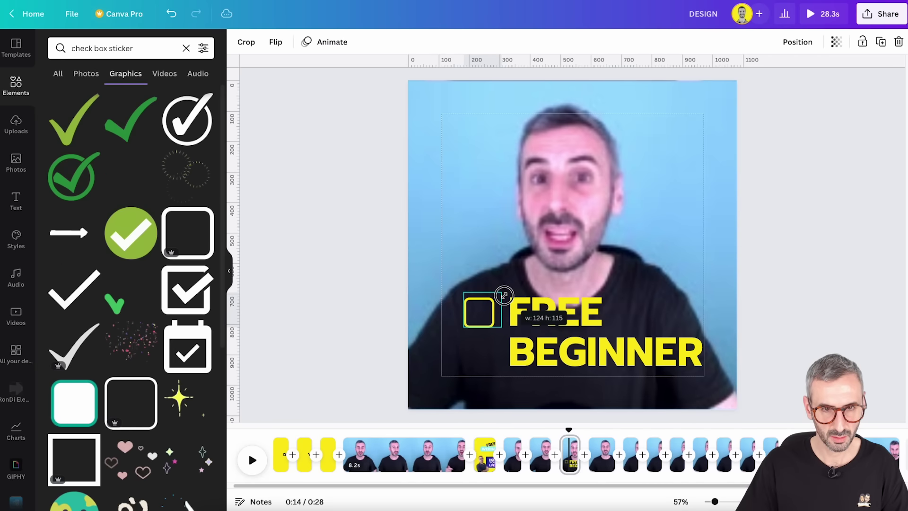
pyautogui.click(470, 367)
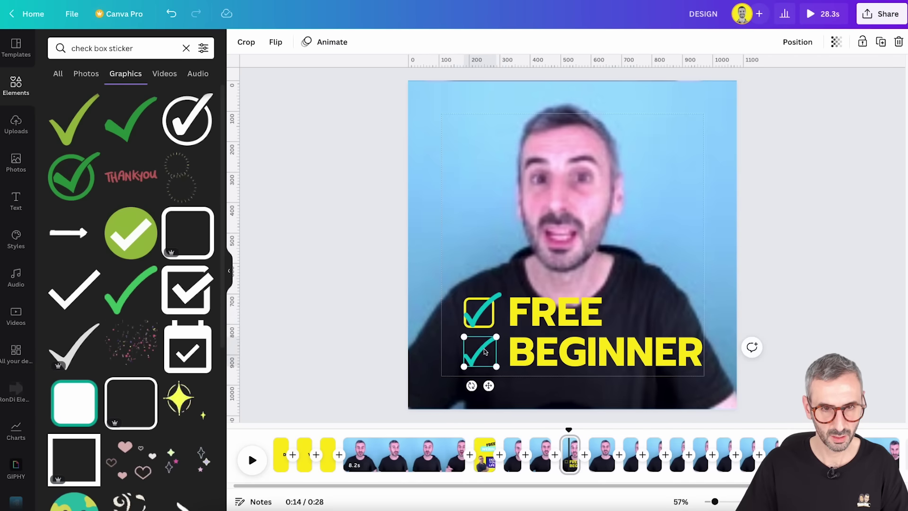
pyautogui.moveTo(496, 336); pyautogui.dragTo(501, 333)
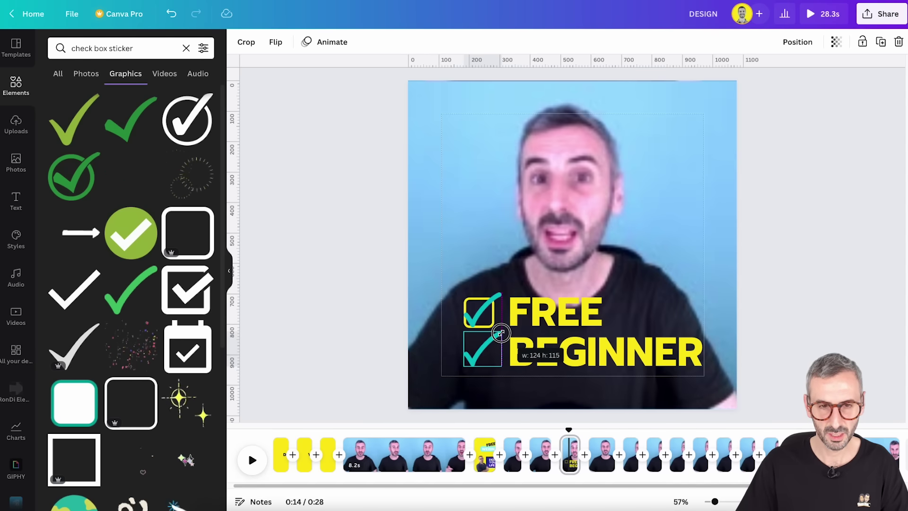
# Duplicate the yellow square onto the check mark beside BEGINNER and send the copy behind that mark
pyautogui.click(467, 309)
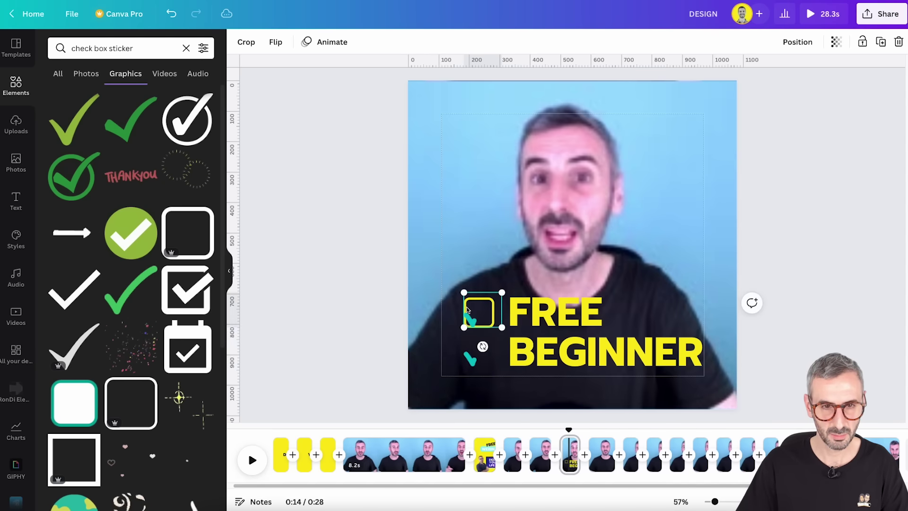
pyautogui.click(468, 307)
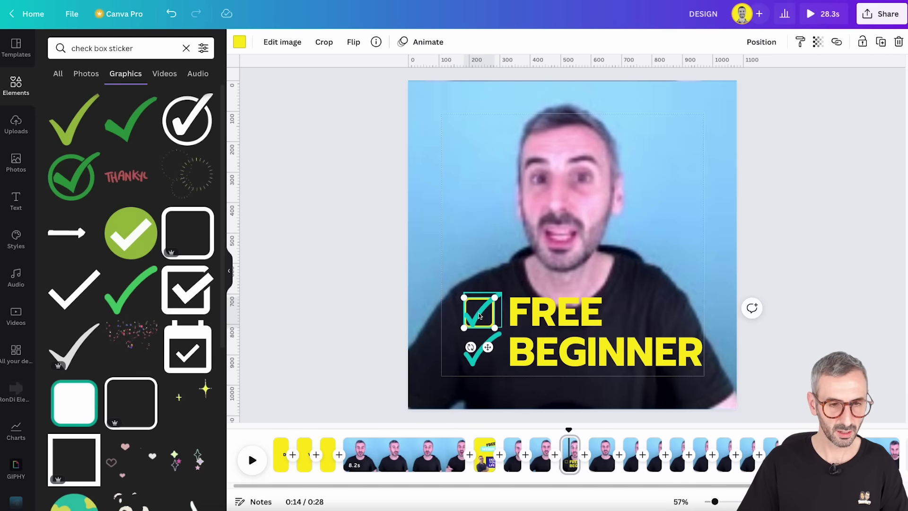
pyautogui.hotkey('shift', 'Up')
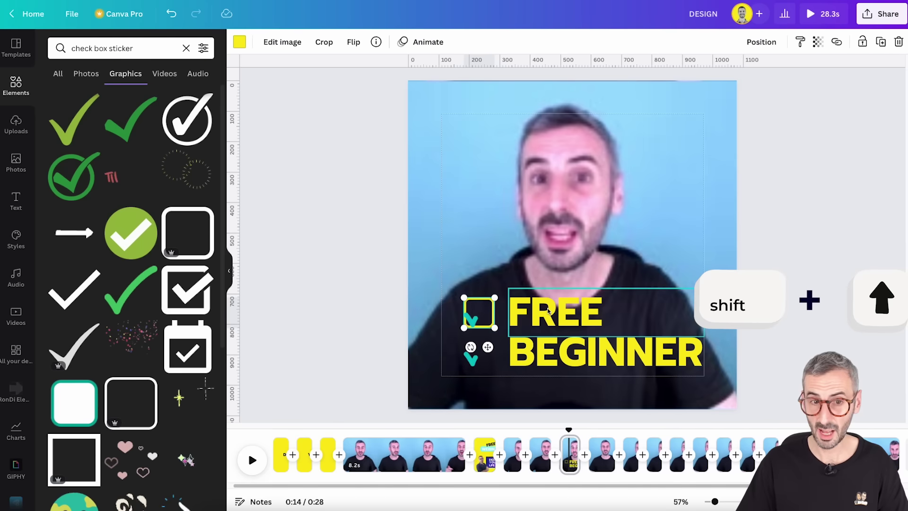
pyautogui.click(569, 236)
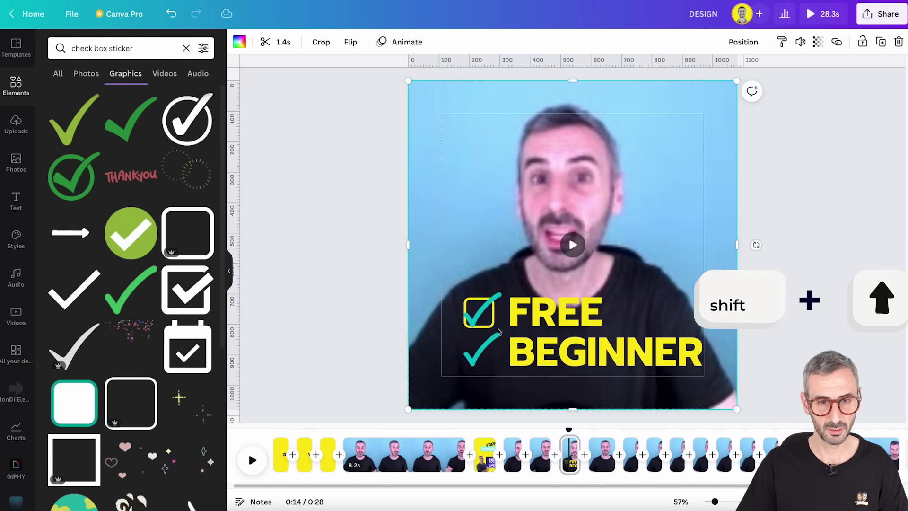
pyautogui.click(476, 310)
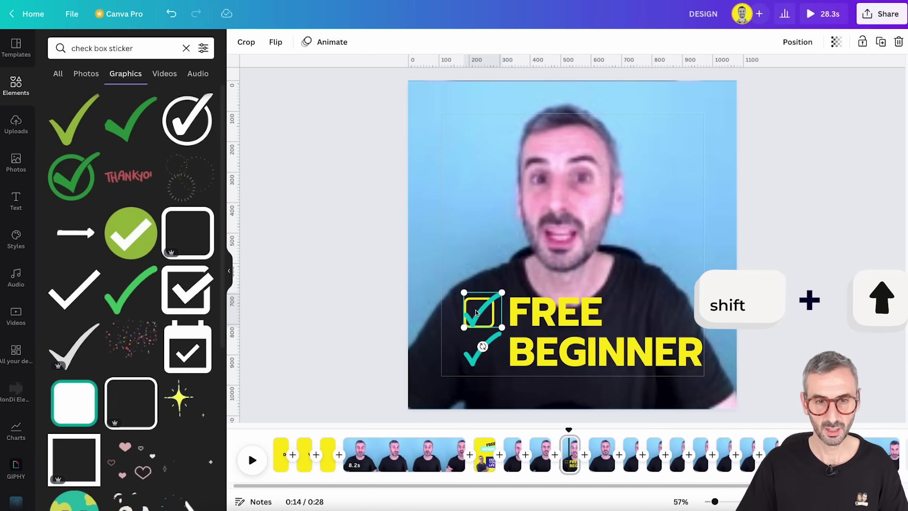
pyautogui.click(476, 310)
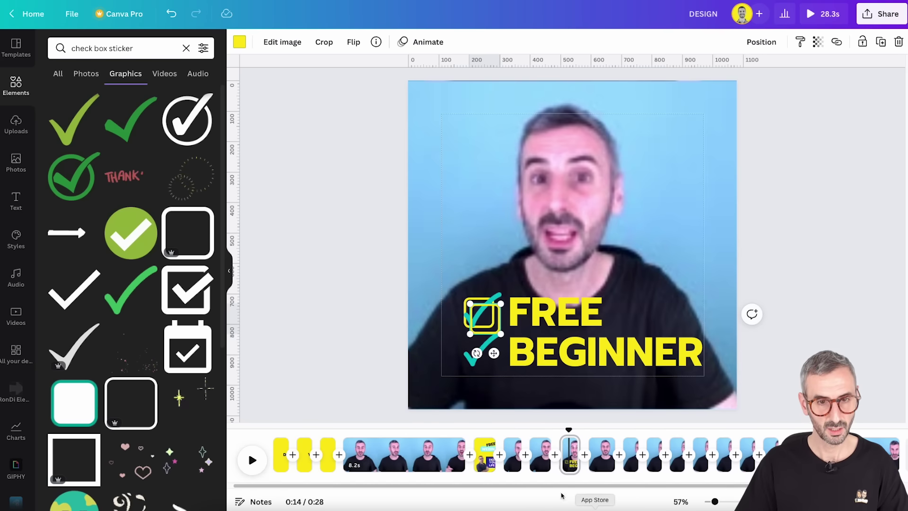
pyautogui.moveTo(487, 347); pyautogui.dragTo(484, 387)
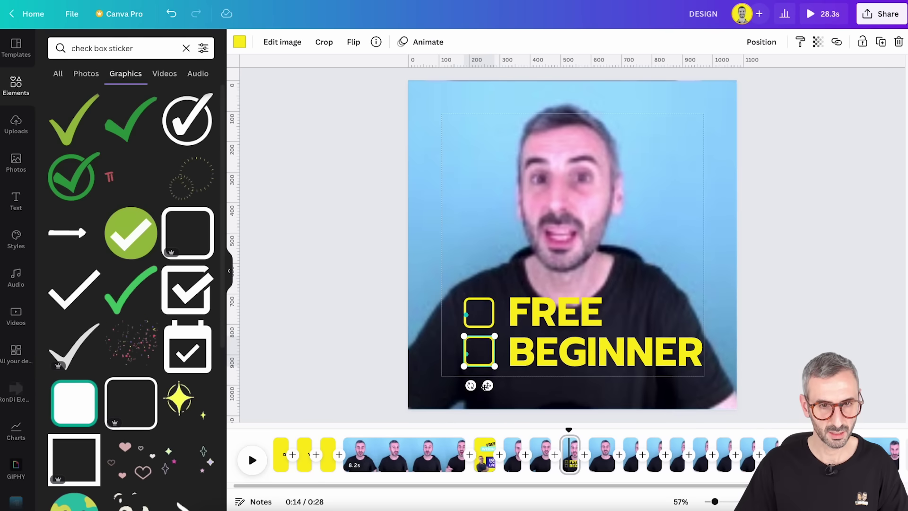
pyautogui.click(762, 42)
pyautogui.click(735, 79)
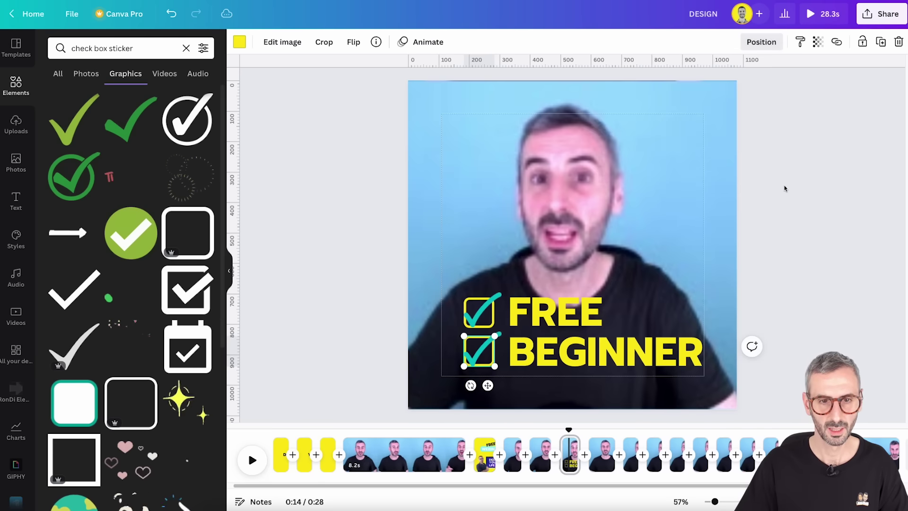
pyautogui.click(784, 188)
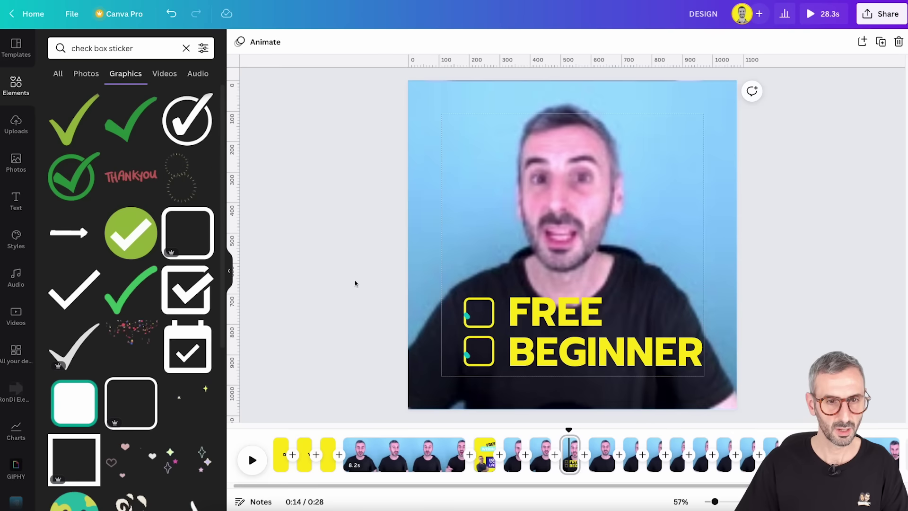
# Copy the FREE text with its box and check mark into the preceding clip and play back the sequence
pyautogui.click(532, 312)
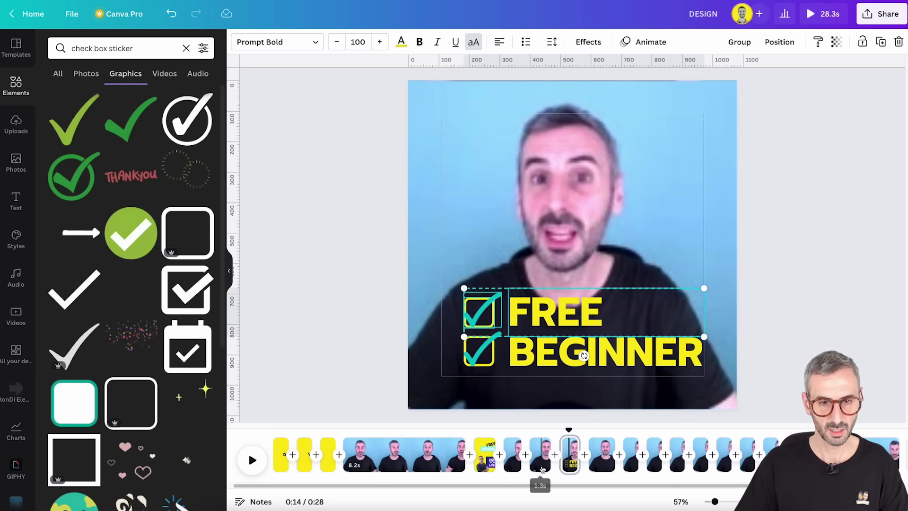
pyautogui.click(540, 469)
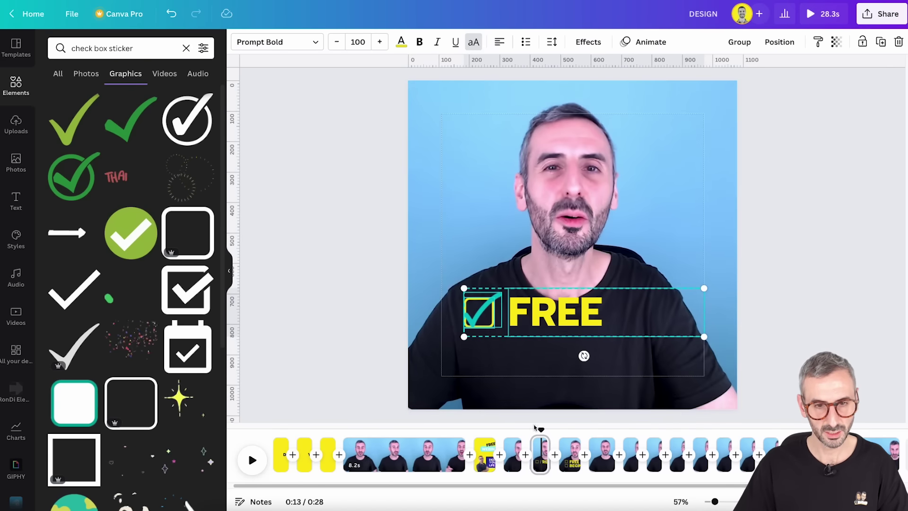
pyautogui.moveTo(541, 429); pyautogui.dragTo(515, 432)
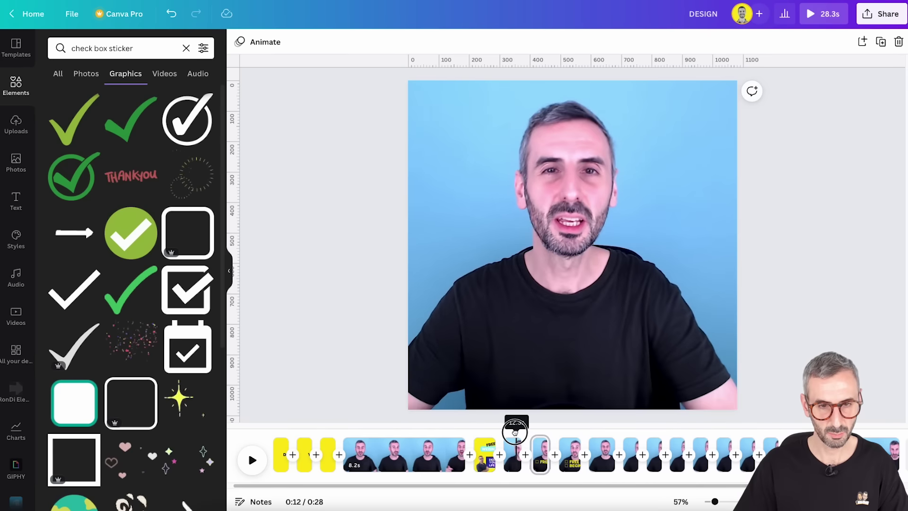
pyautogui.press('space')
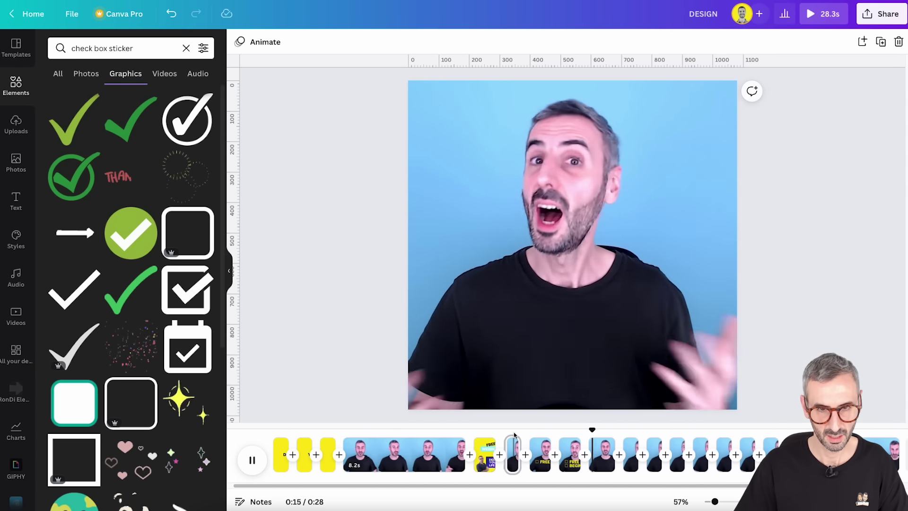
pyautogui.press('space')
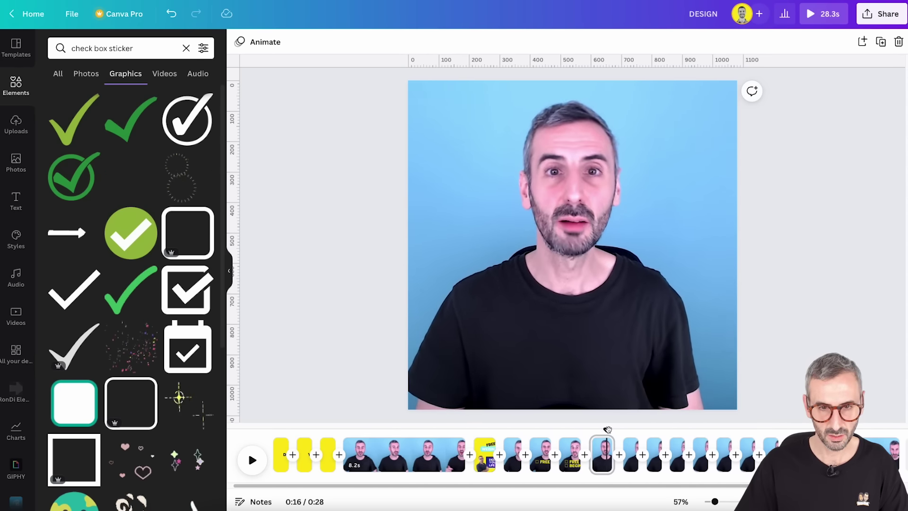
# Remove the Stomp animation from the FREE text in the clip that shows only FREE
pyautogui.moveTo(608, 430); pyautogui.dragTo(540, 438)
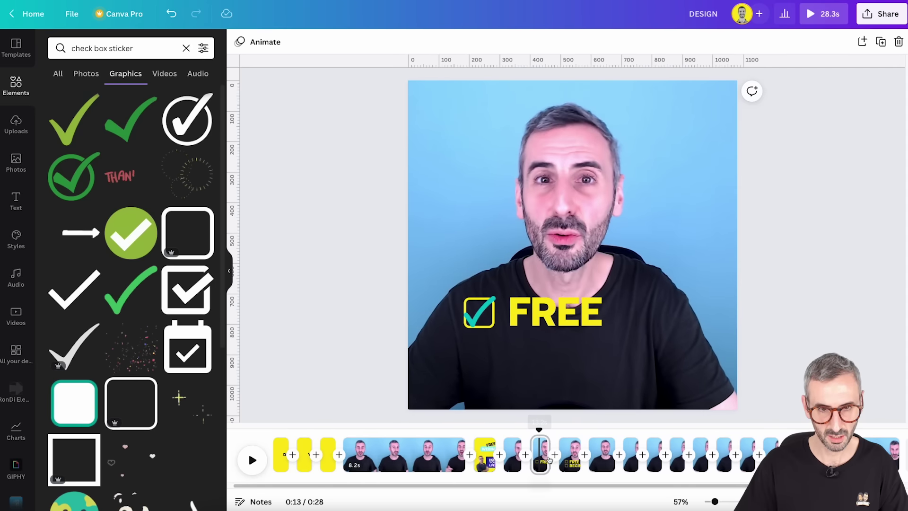
pyautogui.click(572, 326)
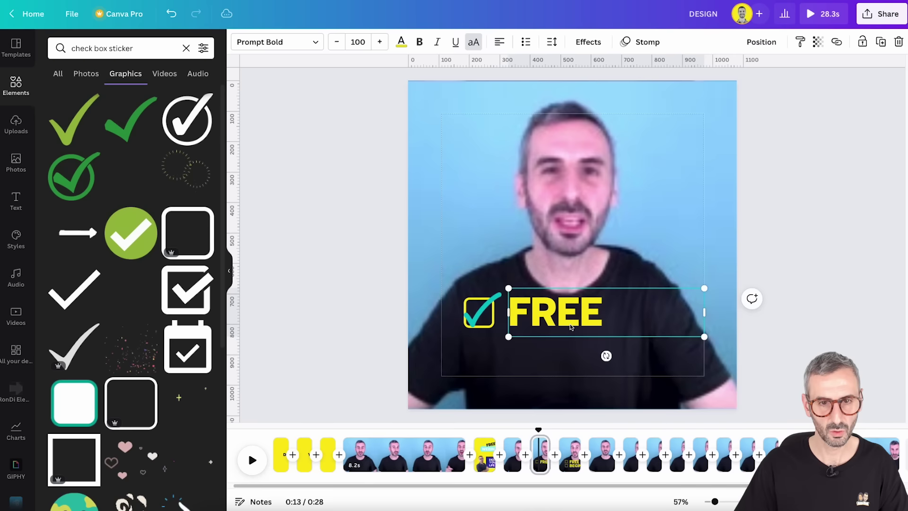
pyautogui.click(644, 42)
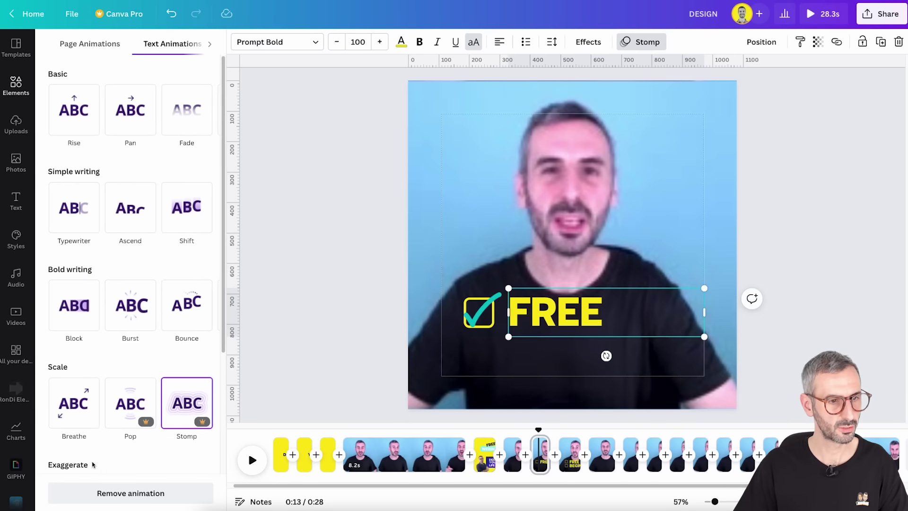
pyautogui.click(98, 488)
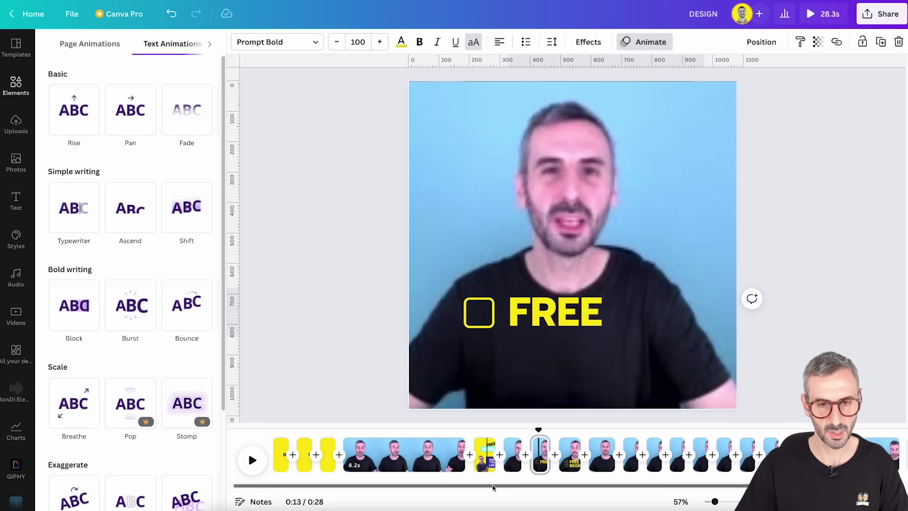
# Remove the Stomp animation from the FREE and BEGINNER texts in the clip that shows both captions
pyautogui.click(573, 452)
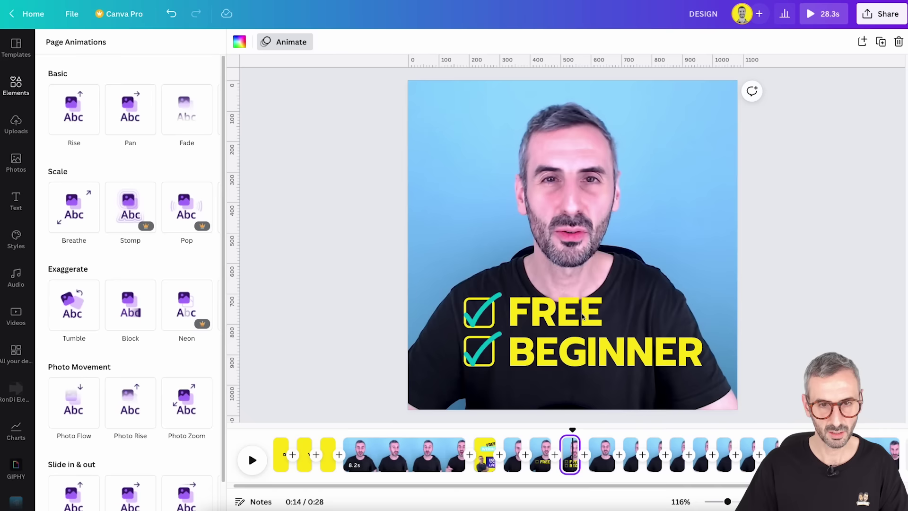
pyautogui.click(558, 312)
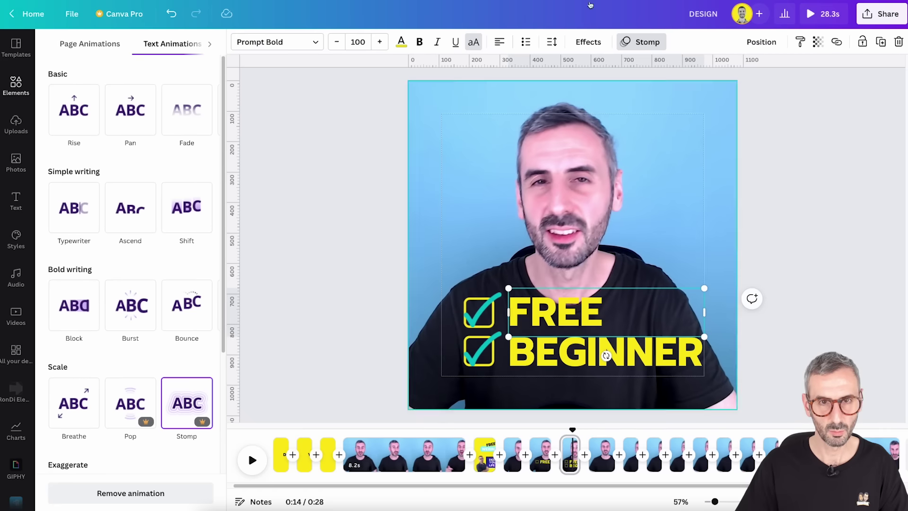
pyautogui.click(651, 43)
pyautogui.click(648, 42)
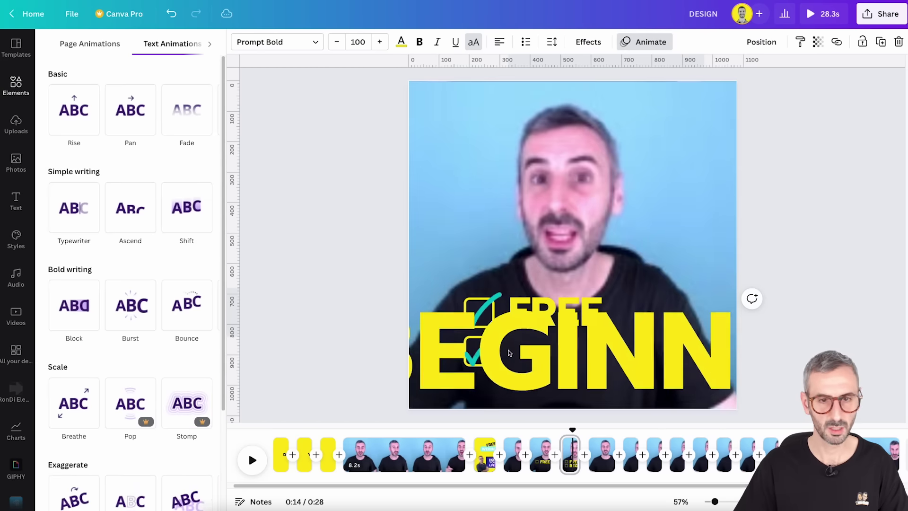
pyautogui.click(557, 355)
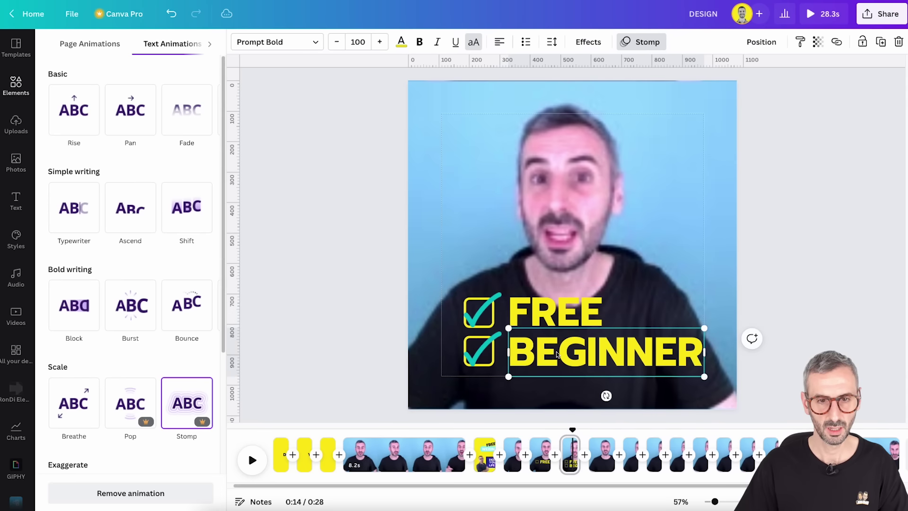
pyautogui.click(148, 494)
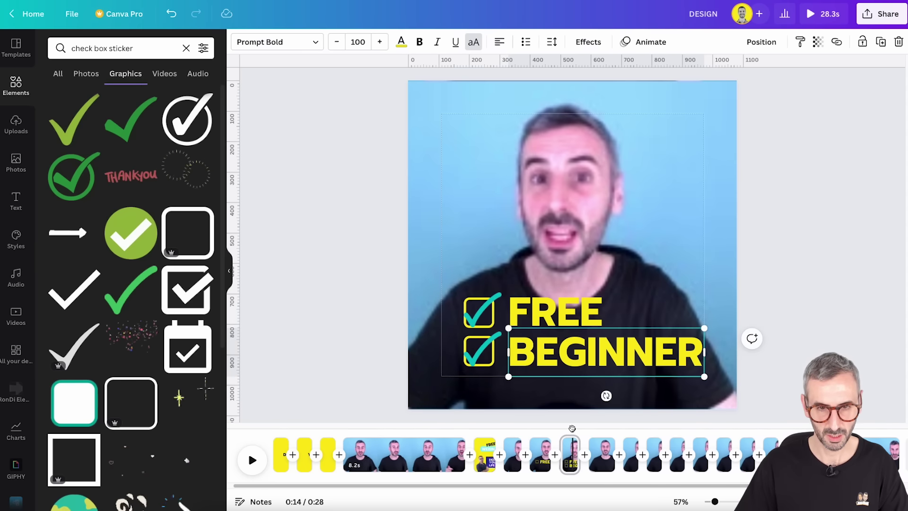
# Play back the FREE and BEGINNER caption clips and the uncaptioned short clips that follow them
pyautogui.moveTo(572, 428); pyautogui.dragTo(529, 428)
pyautogui.press('space')
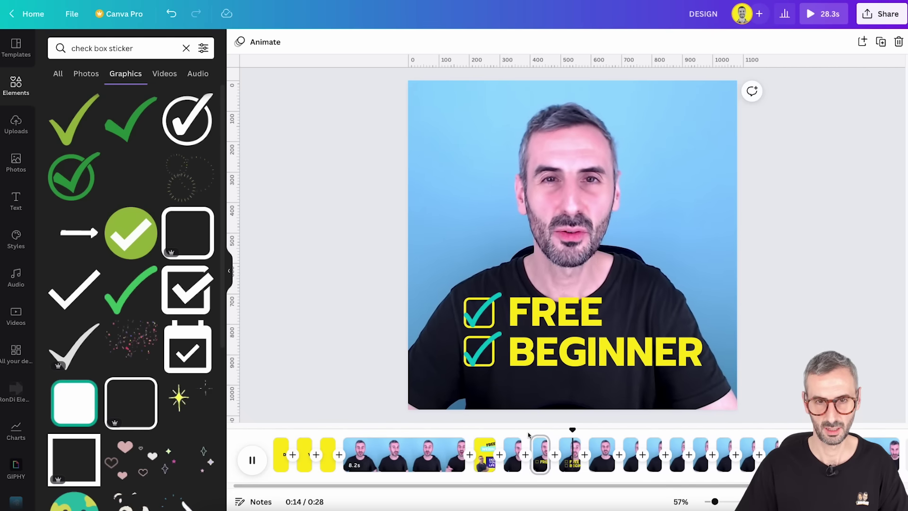
pyautogui.press('space')
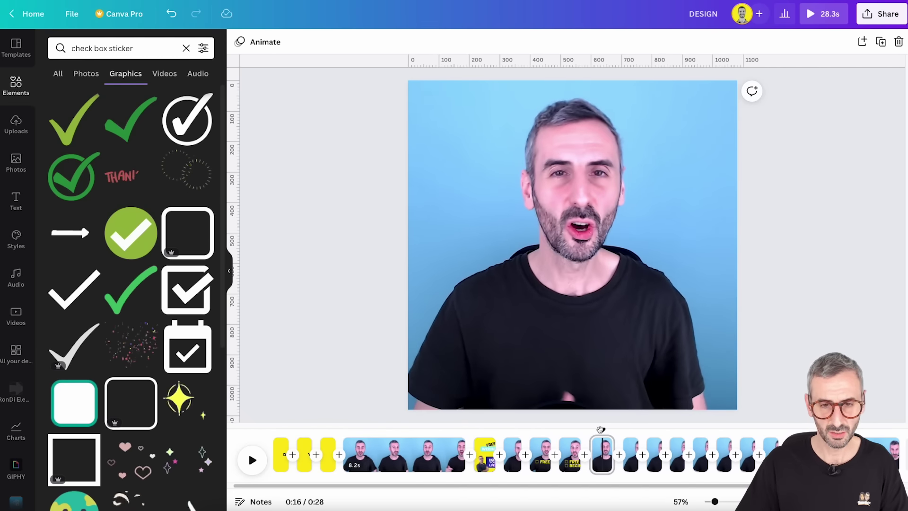
pyautogui.moveTo(601, 430); pyautogui.dragTo(622, 443)
pyautogui.press('space')
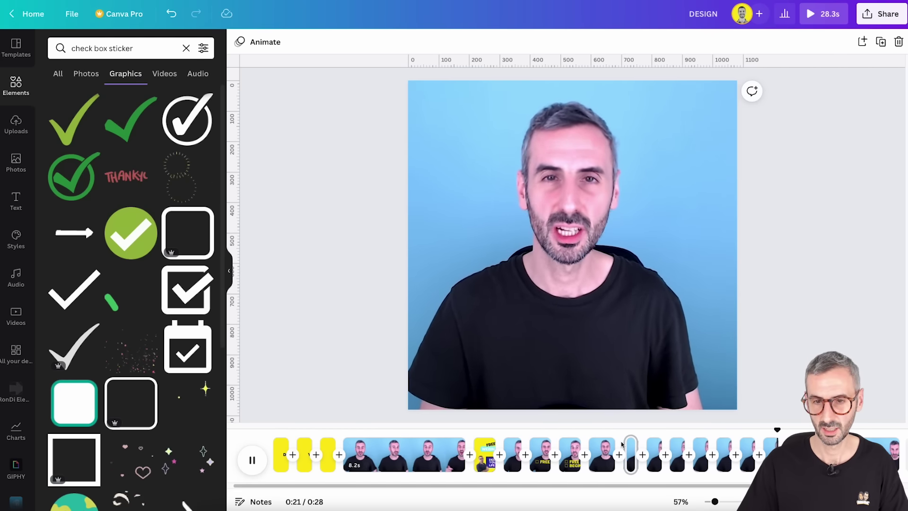
pyautogui.press('space')
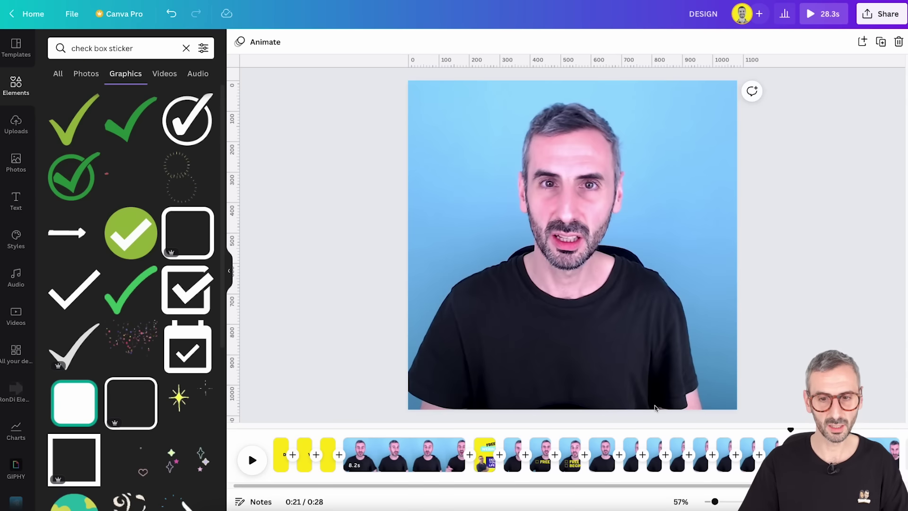
# Add a blank page at the end of the video and paste the yellow eight-word list from YOUTUBE to COURSES onto it
pyautogui.moveTo(667, 486); pyautogui.dragTo(714, 486)
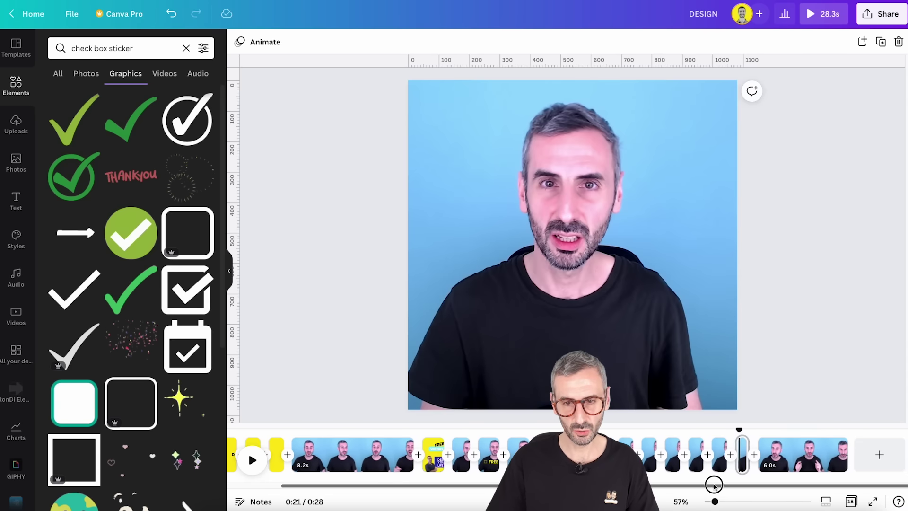
pyautogui.click(878, 455)
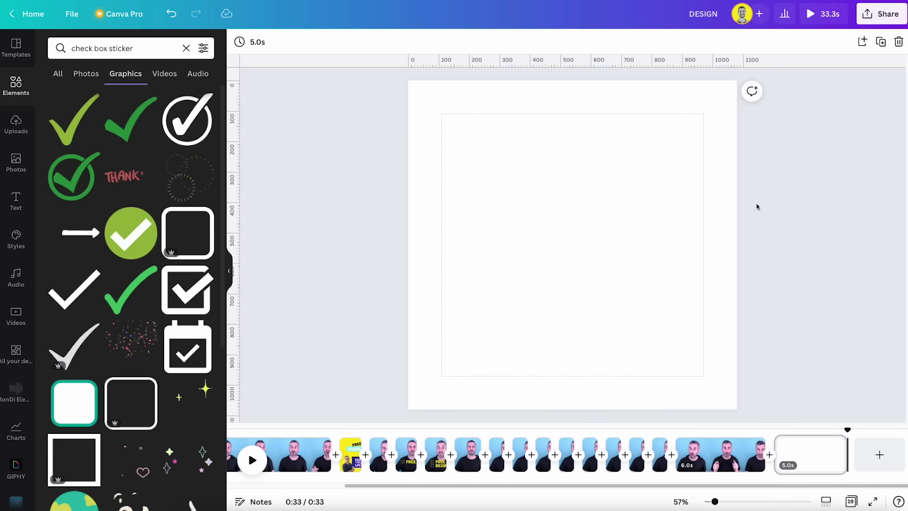
pyautogui.rightClick(625, 205)
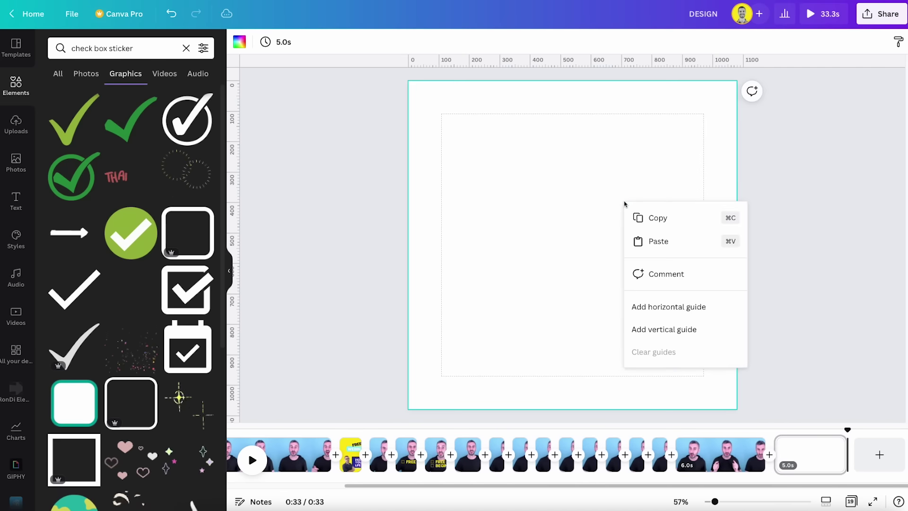
pyautogui.click(655, 239)
pyautogui.click(730, 163)
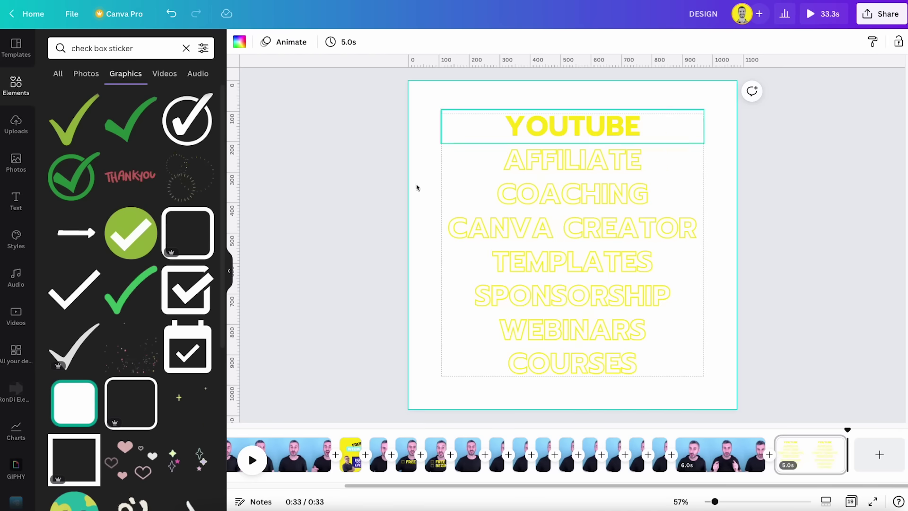
# Compare the text effects of YOUTUBE and AFFILIATE, trying None on AFFILIATE and returning it to Hollow
pyautogui.click(605, 131)
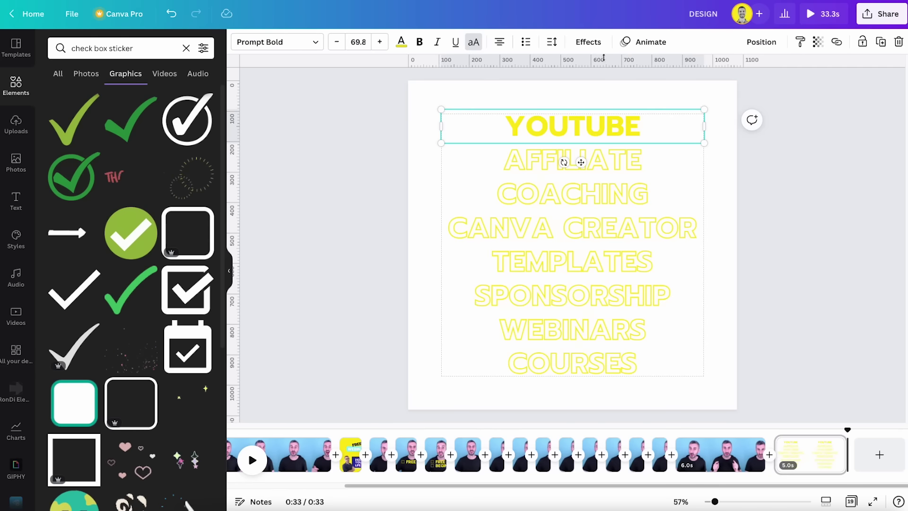
pyautogui.click(588, 41)
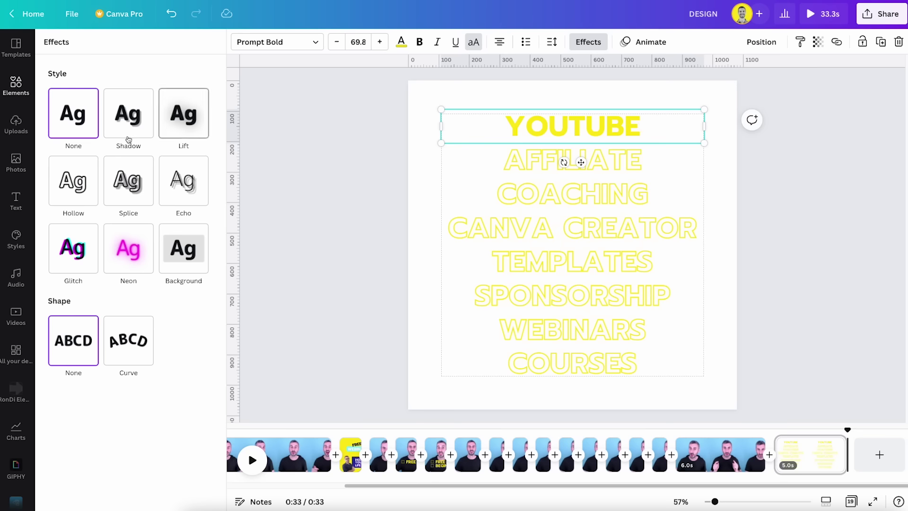
pyautogui.click(549, 159)
pyautogui.click(603, 43)
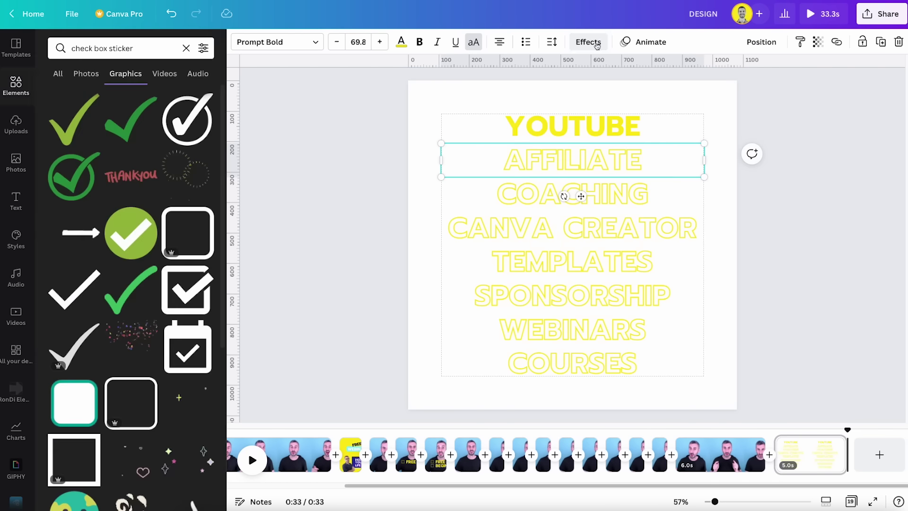
pyautogui.click(603, 43)
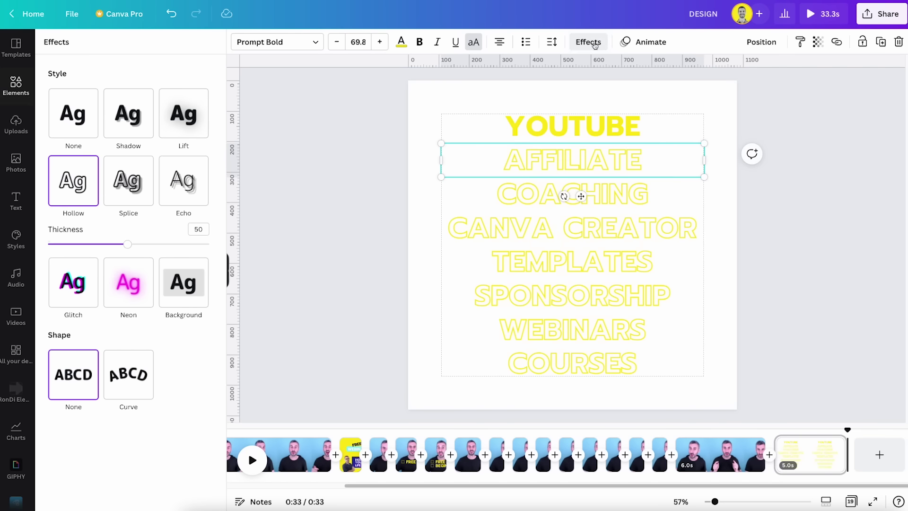
pyautogui.click(72, 118)
pyautogui.click(71, 196)
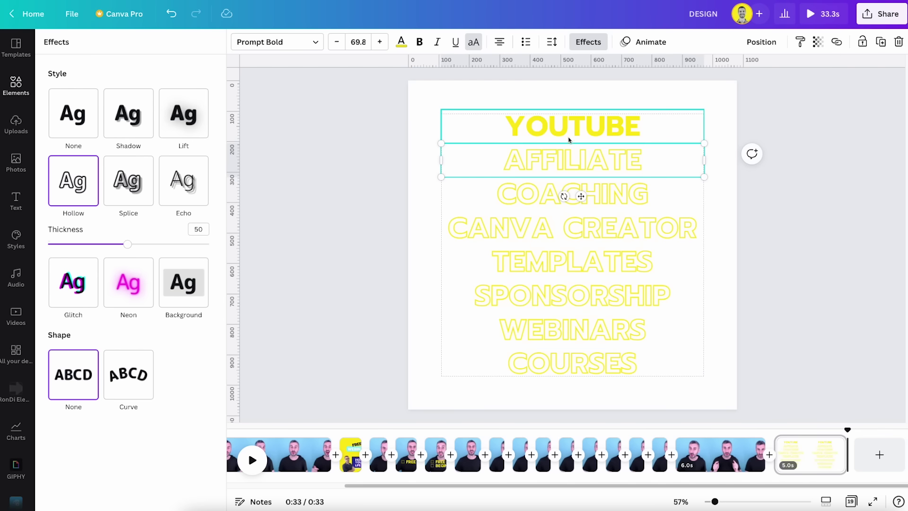
# Duplicate the word-list page seven times to get eight identical list pages at the end
pyautogui.click(851, 502)
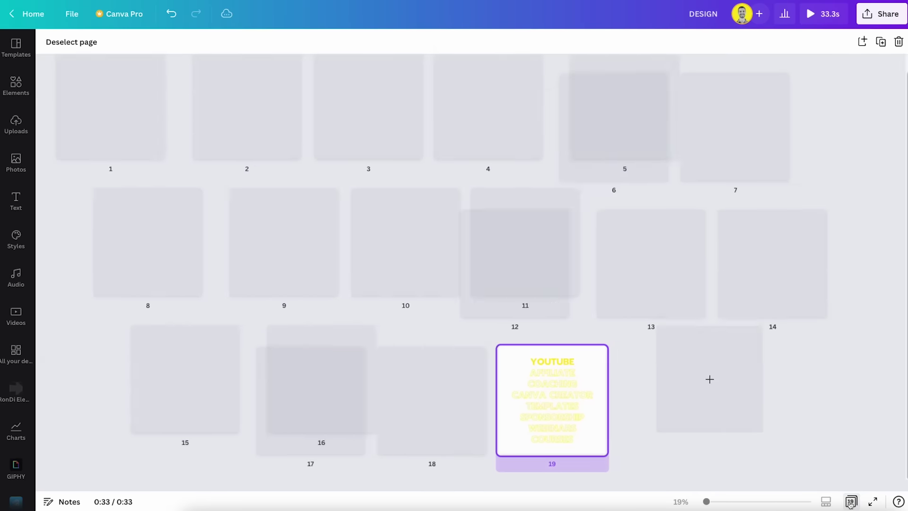
pyautogui.hotkey('ctrl', 'd')
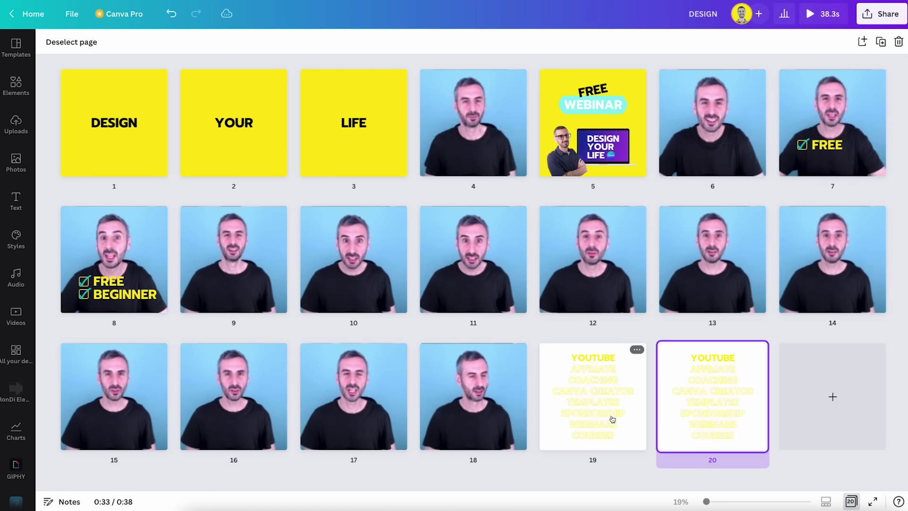
pyautogui.hotkey('ctrl', 'd')
pyautogui.hotkey('ctrl', 'd')
pyautogui.hotkey('ctrl', 'd')
pyautogui.hotkey('ctrl', 'd')
pyautogui.hotkey('ctrl', 'd')
pyautogui.hotkey('ctrl', 'd')
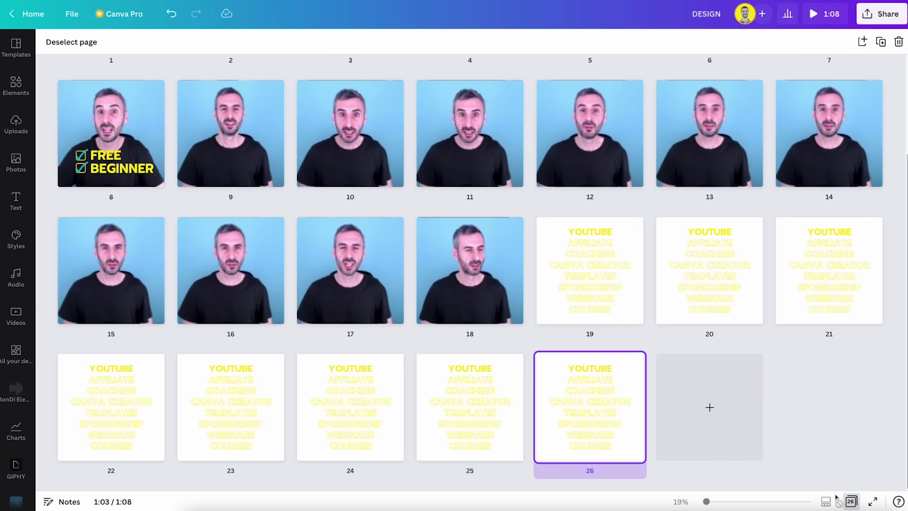
pyautogui.click(850, 502)
# On each duplicated list page, set YOUTUBE to Hollow and make one word solid in list order, from AFFILIATE to COURSES
pyautogui.hscroll(-10, 522, 454)
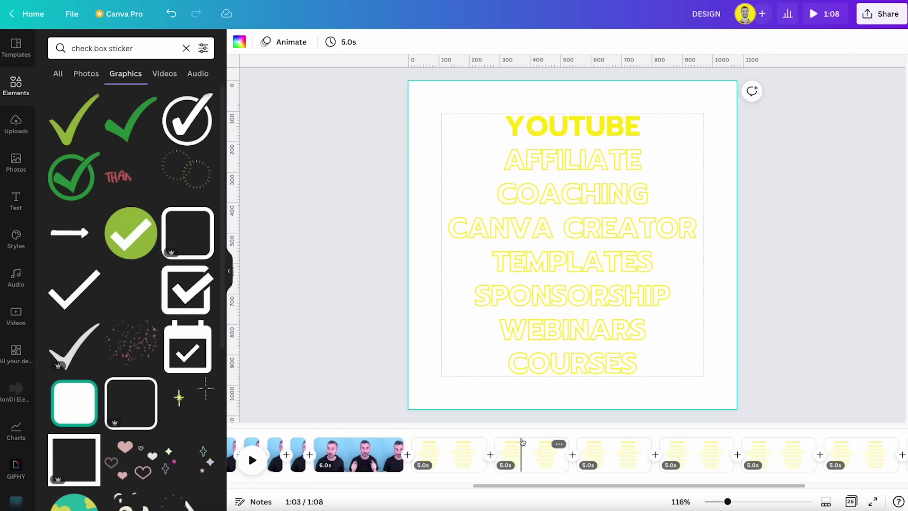
pyautogui.hscroll(-3, 522, 454)
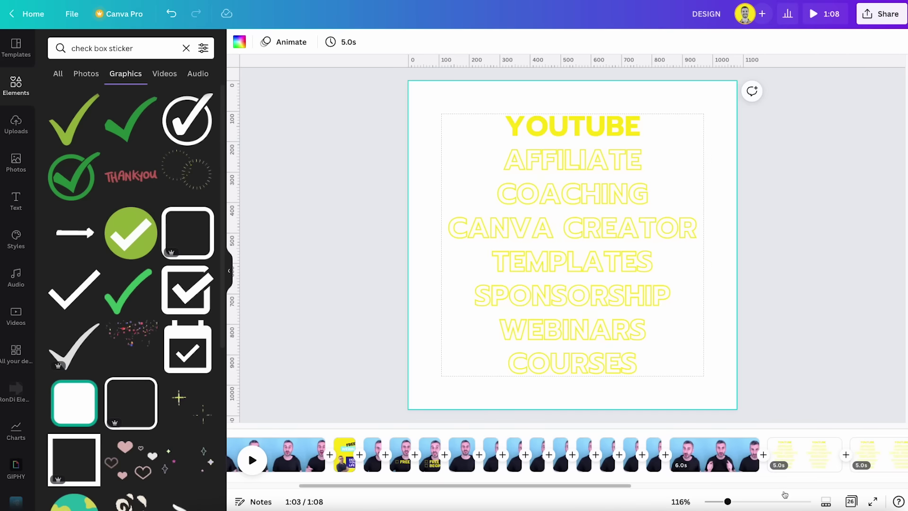
pyautogui.hscroll(1, 835, 454)
pyautogui.hscroll(5, 835, 484)
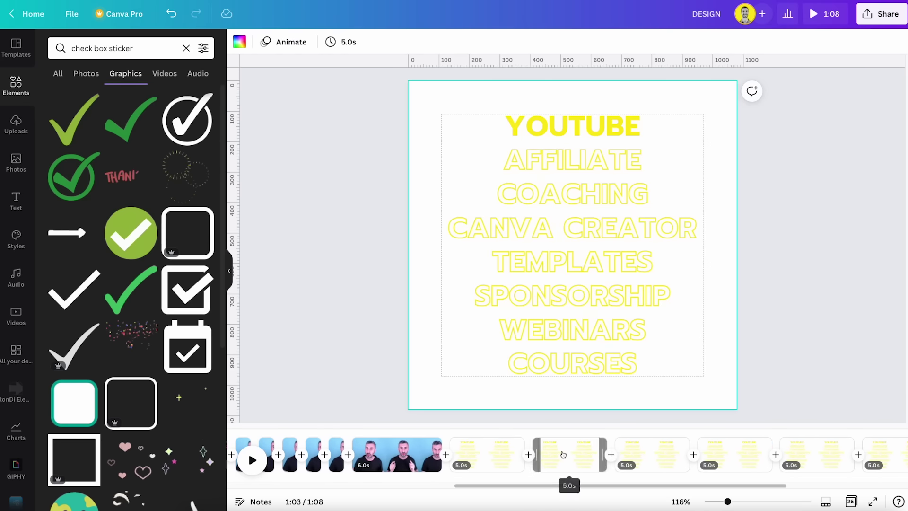
pyautogui.click(563, 455)
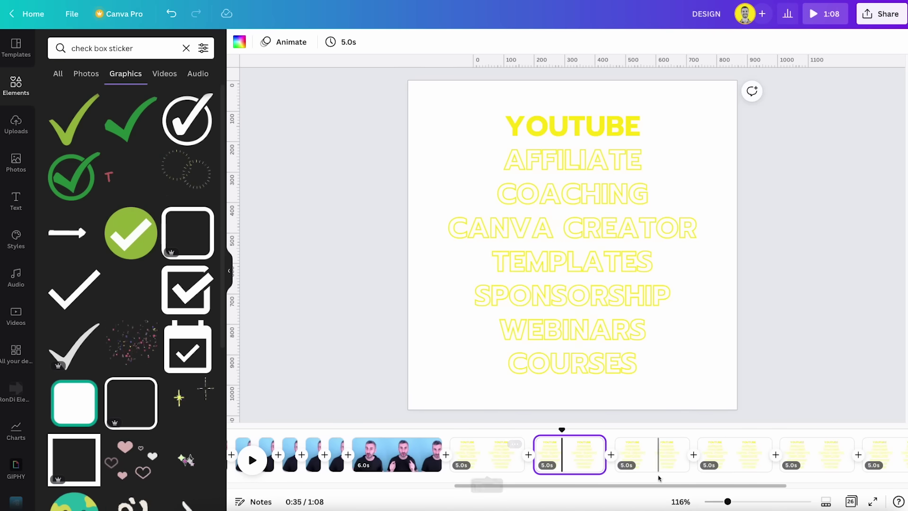
pyautogui.click(581, 454)
pyautogui.click(615, 126)
pyautogui.click(588, 41)
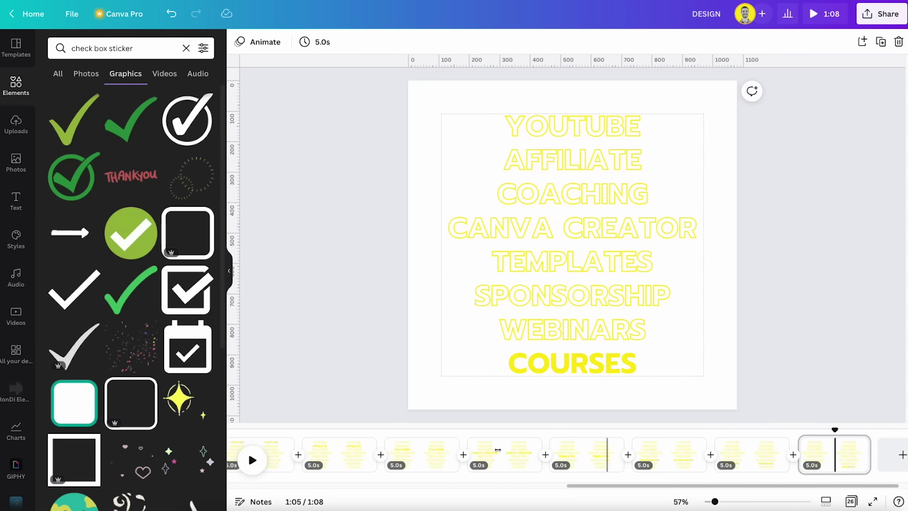
# Copy the whole word list with solid YOUTUBE from the first list page onto the short talking-head clip at 0:17
pyautogui.hscroll(-10, 497, 452)
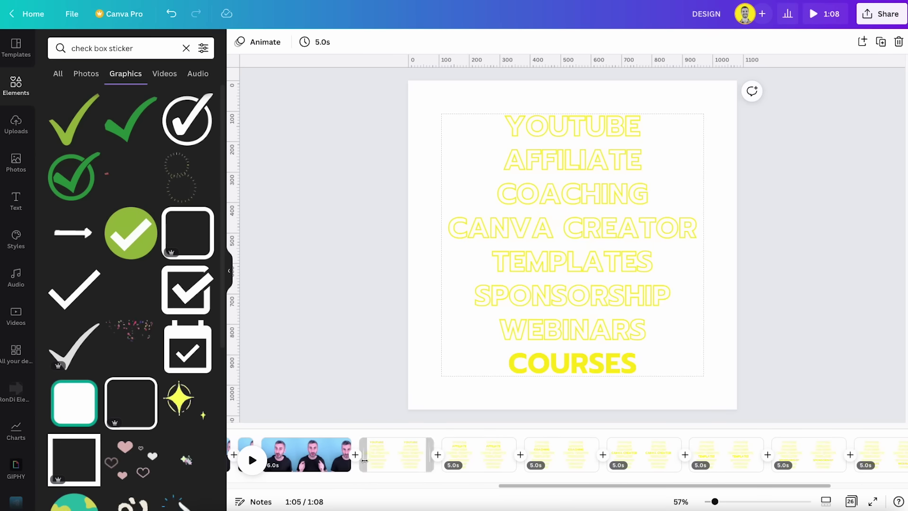
pyautogui.click(383, 452)
pyautogui.moveTo(381, 430); pyautogui.dragTo(850, 465)
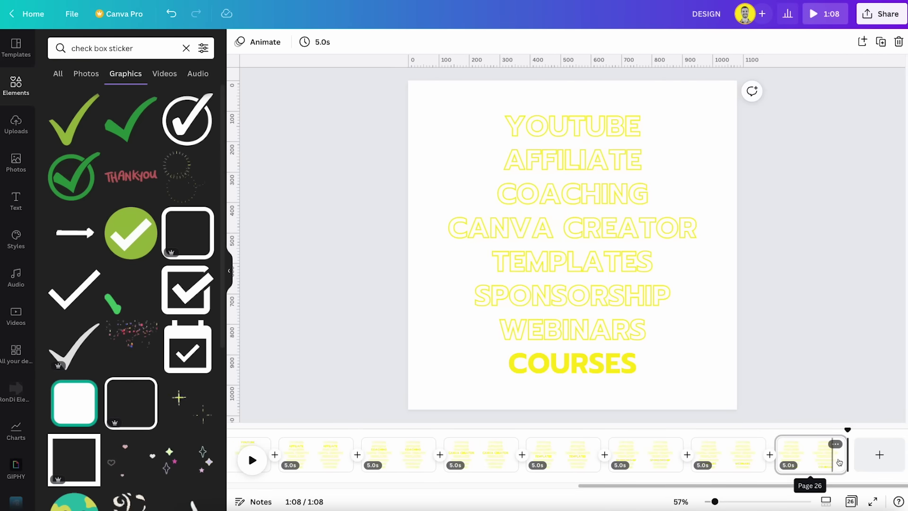
pyautogui.moveTo(848, 433); pyautogui.dragTo(515, 445)
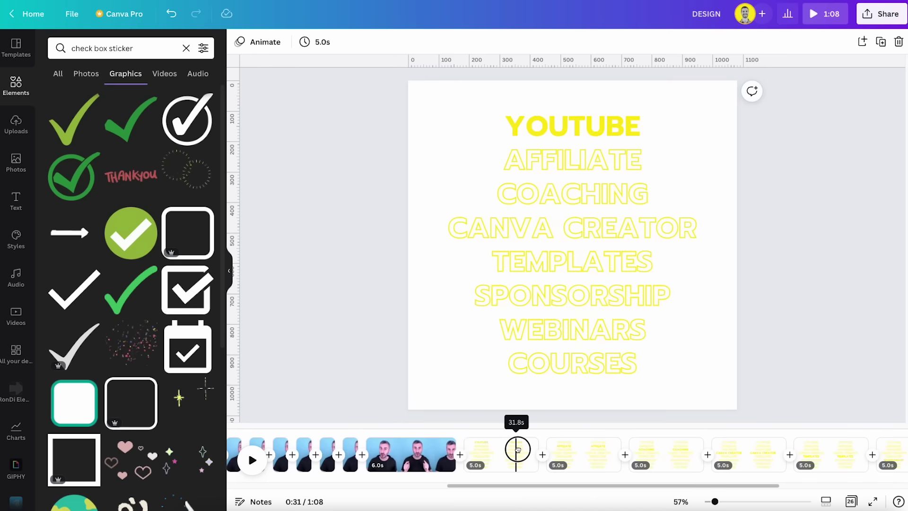
pyautogui.moveTo(823, 123); pyautogui.dragTo(446, 368)
pyautogui.hotkey('ctrl', 'c')
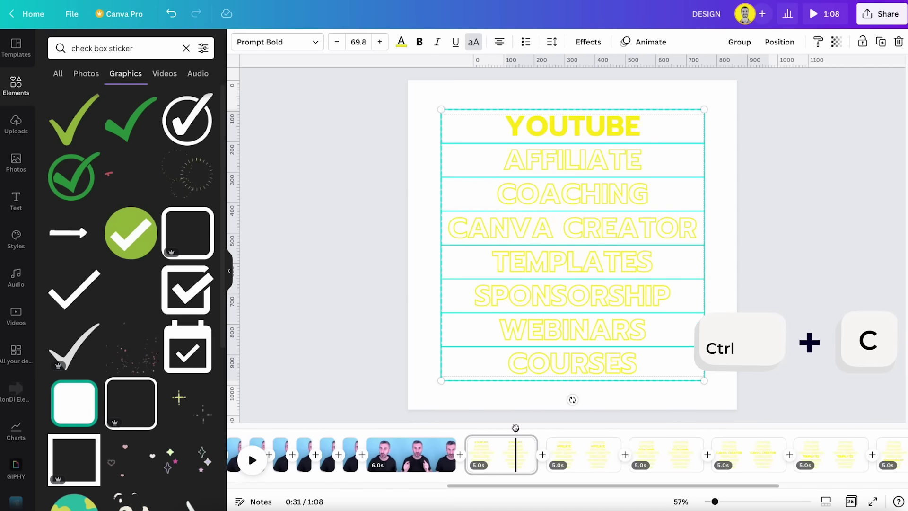
pyautogui.moveTo(515, 430); pyautogui.dragTo(484, 450)
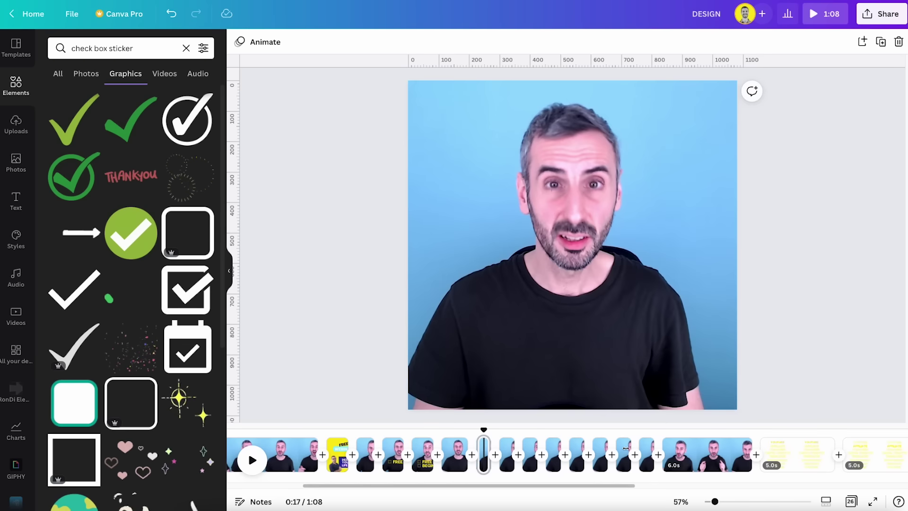
pyautogui.click(484, 446)
pyautogui.click(559, 343)
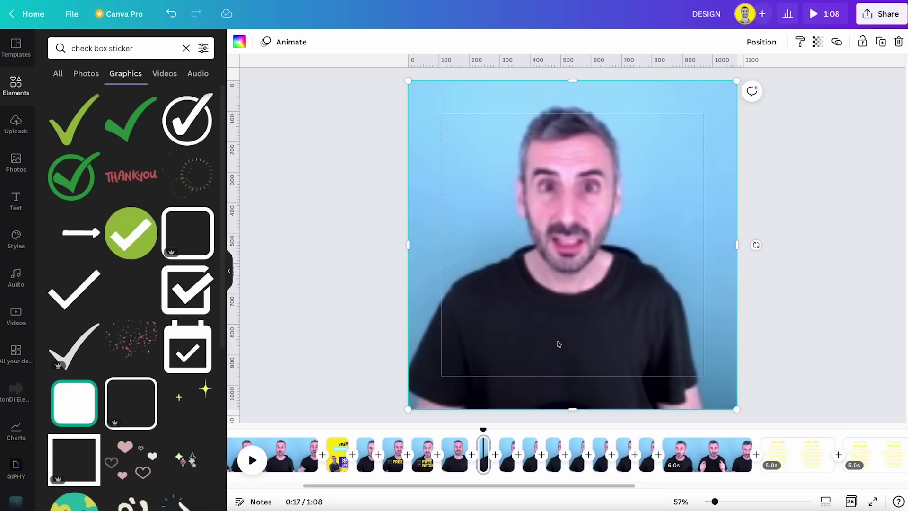
pyautogui.hotkey('ctrl', 'v')
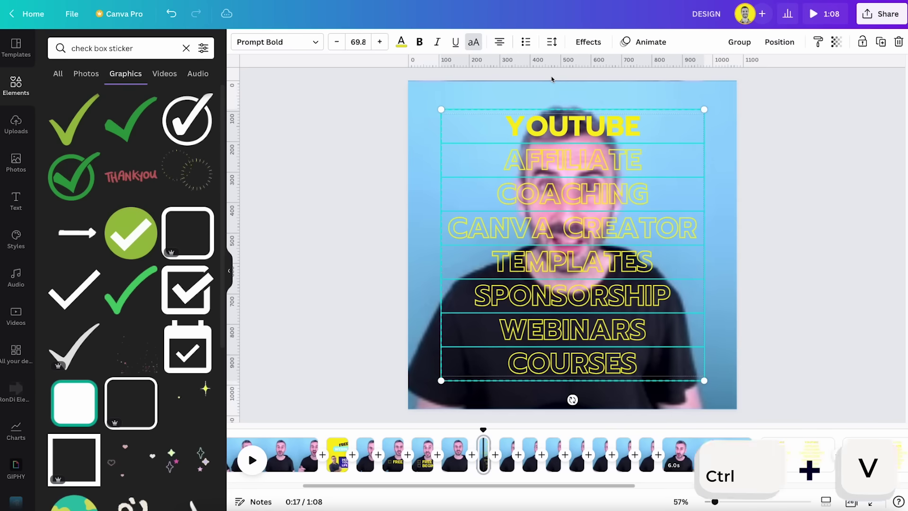
# Copy the remaining word lists, from solid AFFILIATE to solid COURSES, one by one onto the successive short talking-head clips
pyautogui.click(507, 454)
pyautogui.click(866, 458)
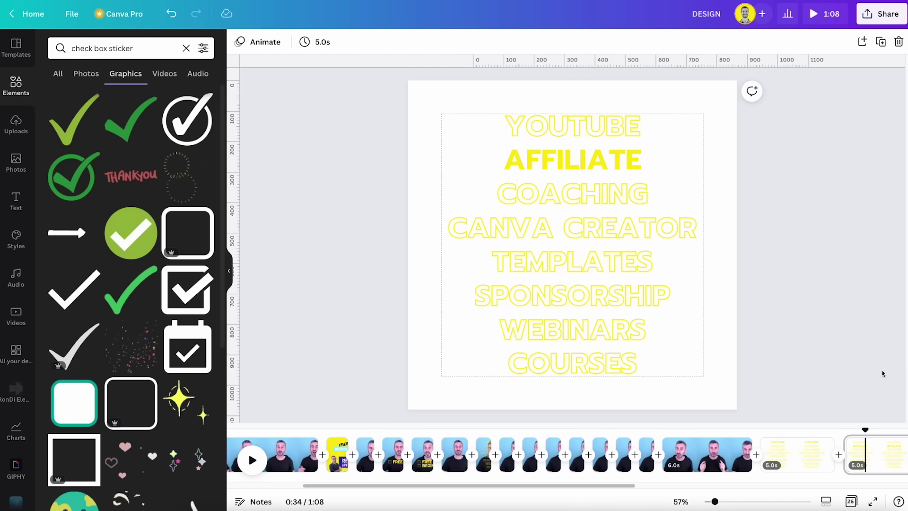
pyautogui.moveTo(794, 399); pyautogui.dragTo(568, 136)
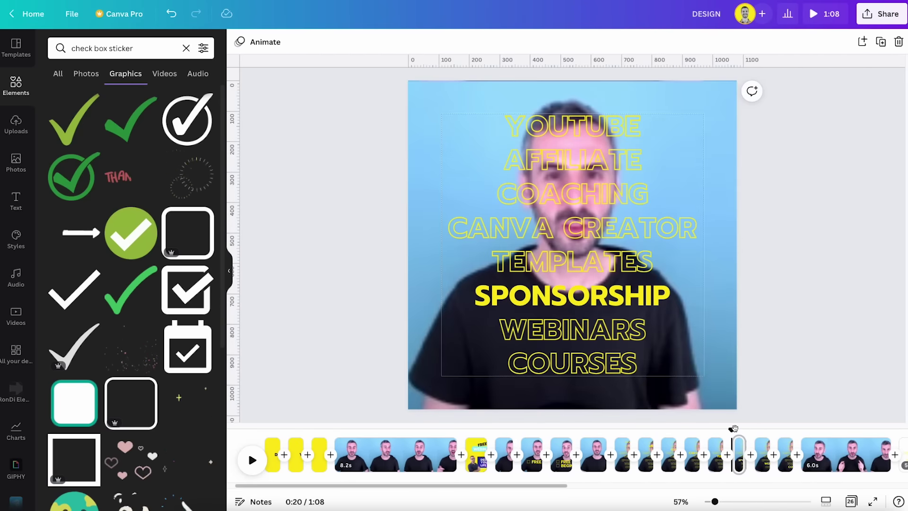
# Play back the word-list sequence from the plain talking-head clip at 0:16 to check the highlighted words
pyautogui.moveTo(734, 428); pyautogui.dragTo(603, 430)
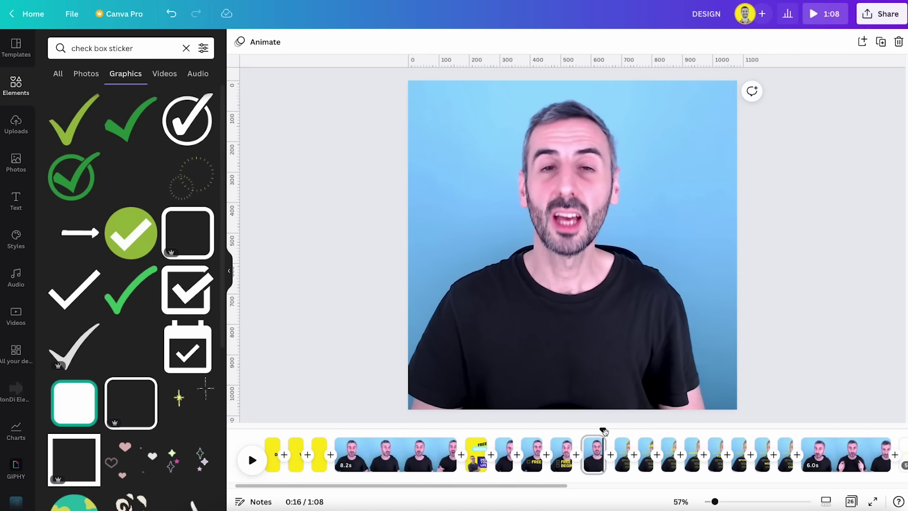
pyautogui.click(252, 459)
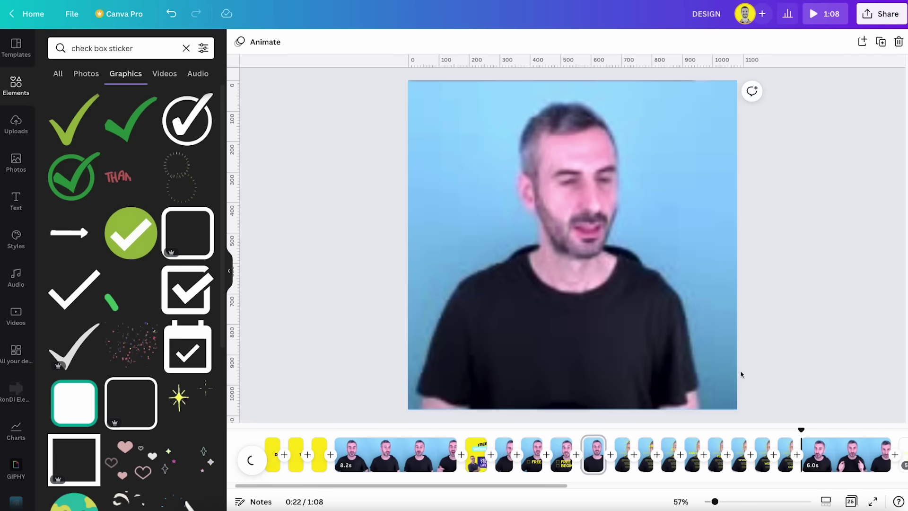
pyautogui.moveTo(801, 430); pyautogui.dragTo(679, 429)
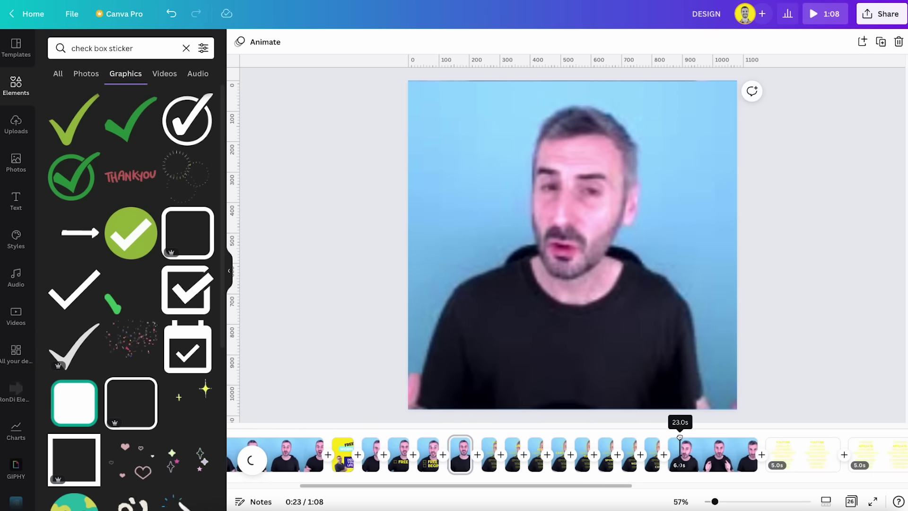
# Delete the eight standalone word-list pages, 19 to 26, at the end of the design
pyautogui.click(852, 502)
pyautogui.keyDown('shift'); pyautogui.click(597, 415); pyautogui.keyUp('shift')
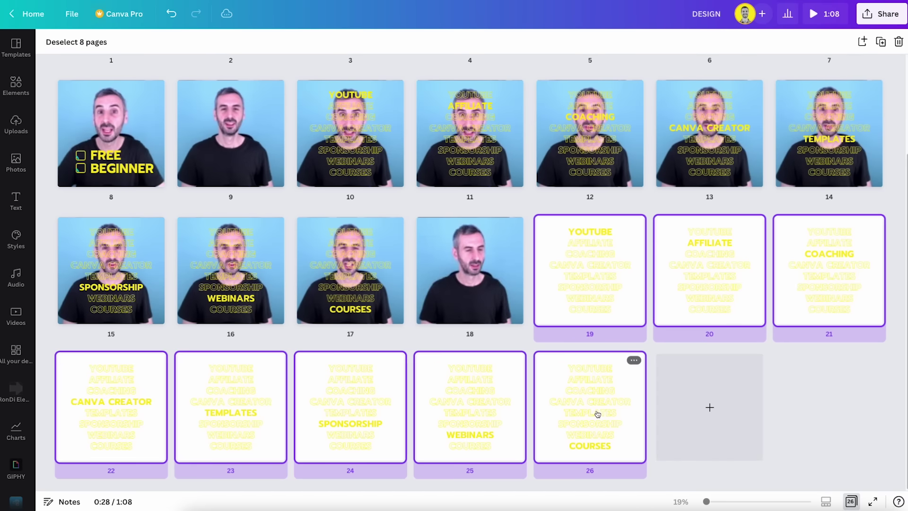
pyautogui.press('Delete')
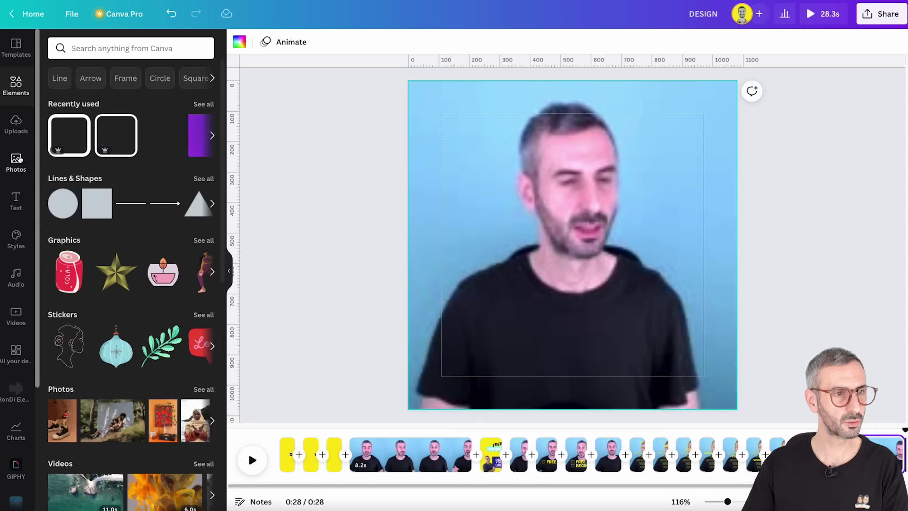
# Remove the Audio shortcut from the editor's side navigation and show the additional Canva apps where Audio is available
pyautogui.scroll(-1, 17, 137)
pyautogui.scroll(-1, 19, 255)
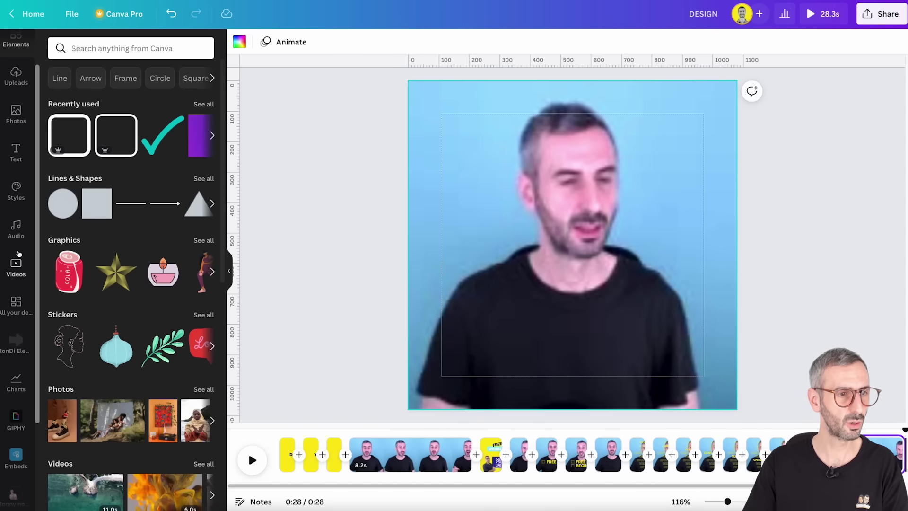
pyautogui.scroll(2, 14, 306)
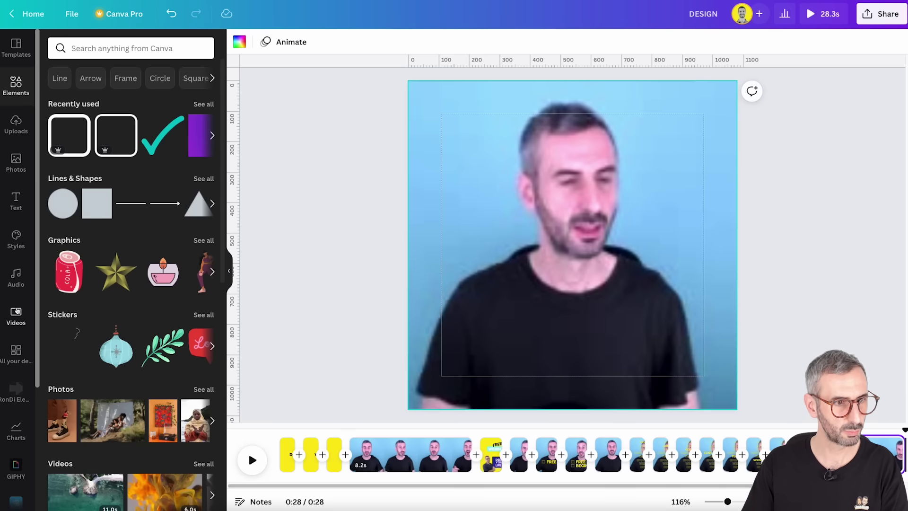
pyautogui.click(13, 273)
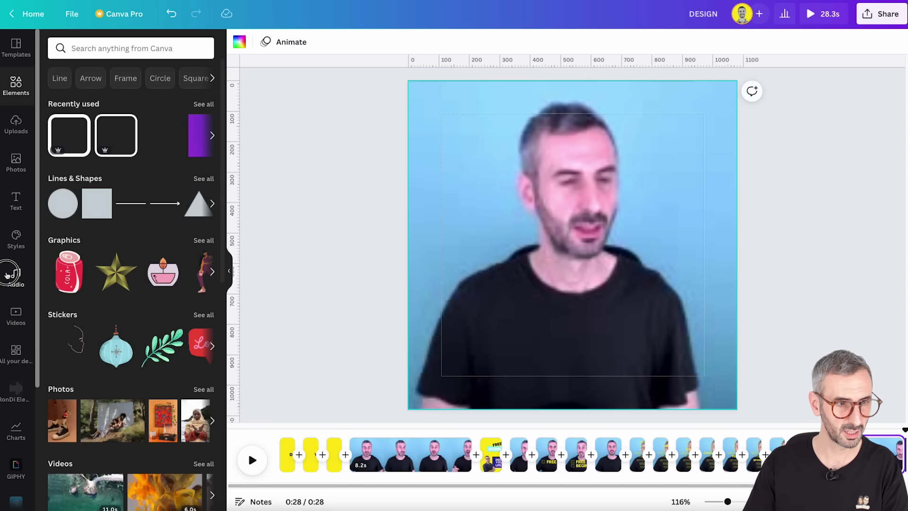
pyautogui.click(3, 265)
pyautogui.scroll(-3, 20, 292)
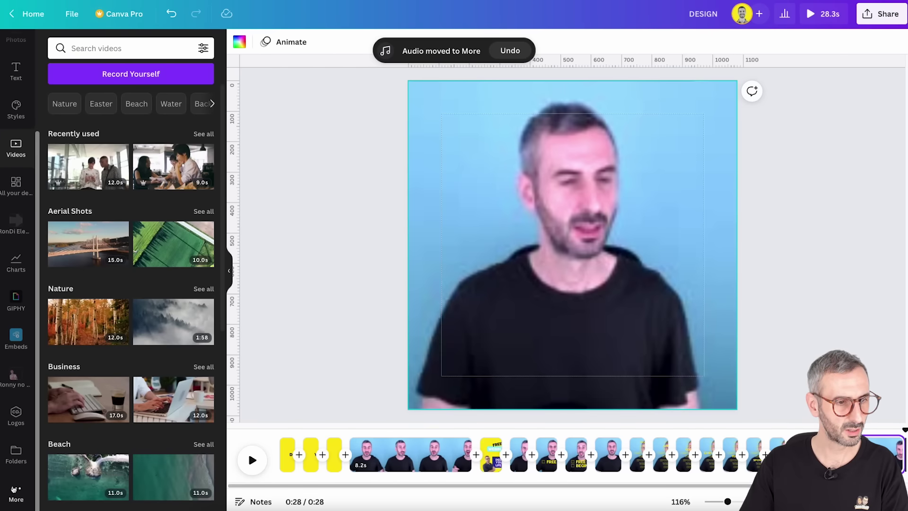
pyautogui.click(16, 495)
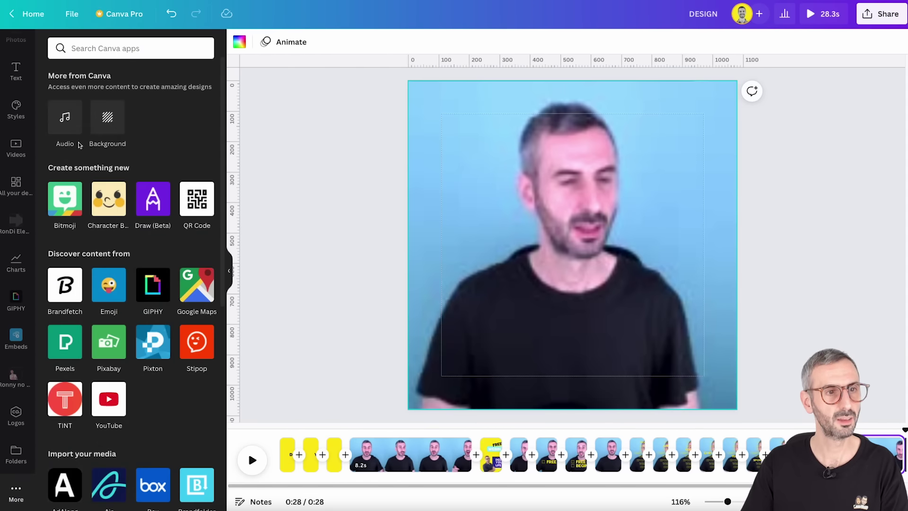